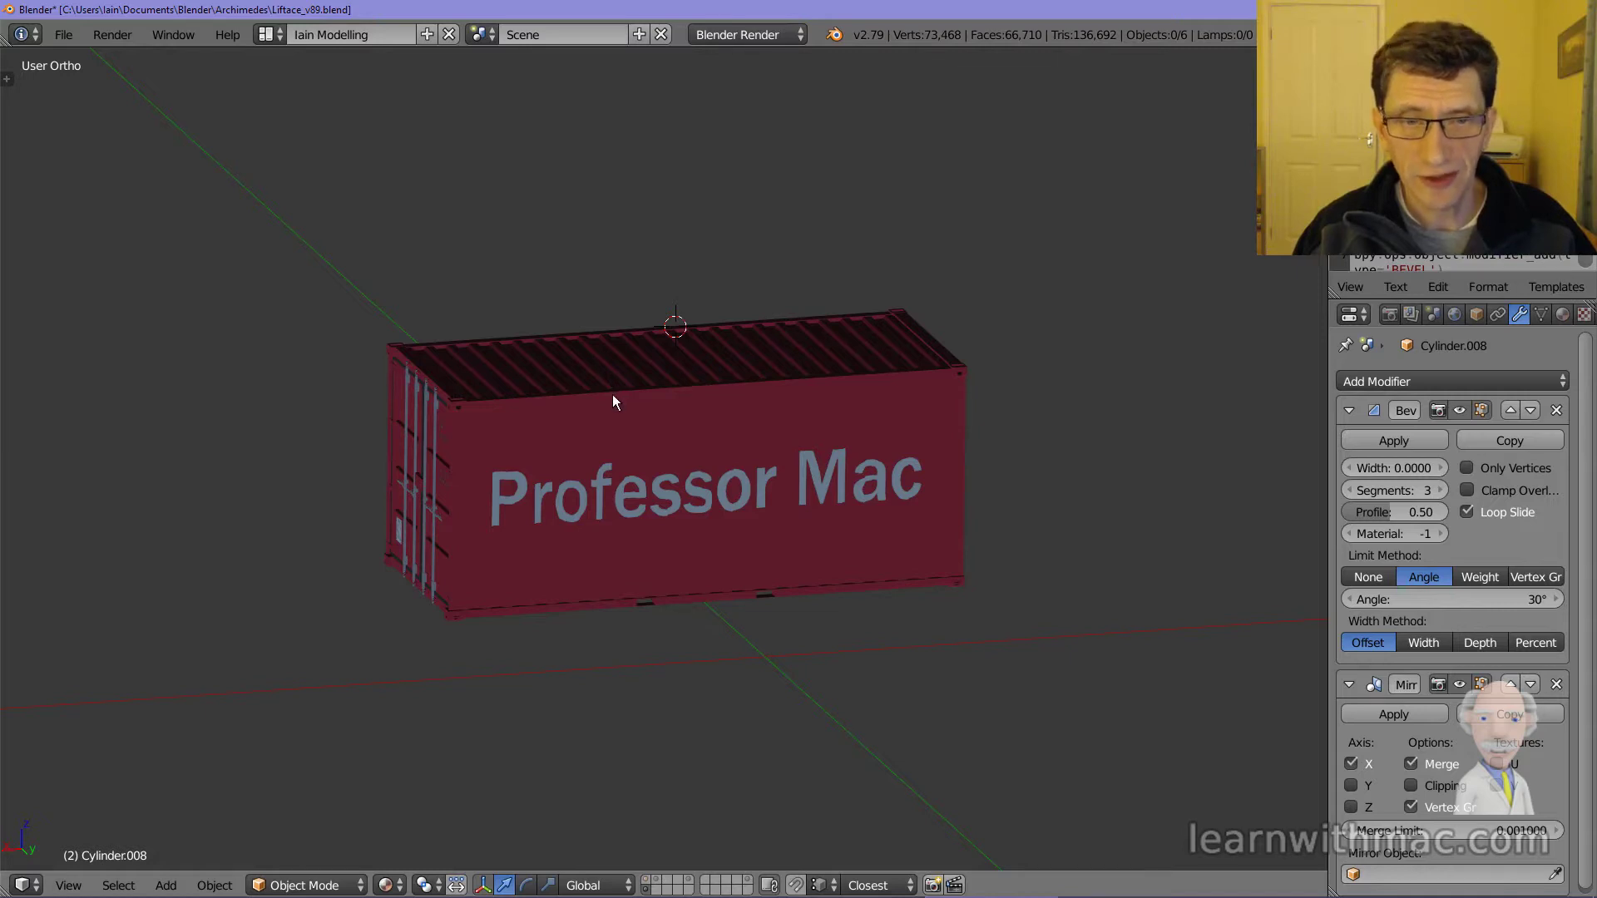
# - Examine the shipping container model from several angles, covering its roof, lettered side and door end
pyautogui.moveTo(613, 395); pyautogui.dragTo(657, 416, button='middle')
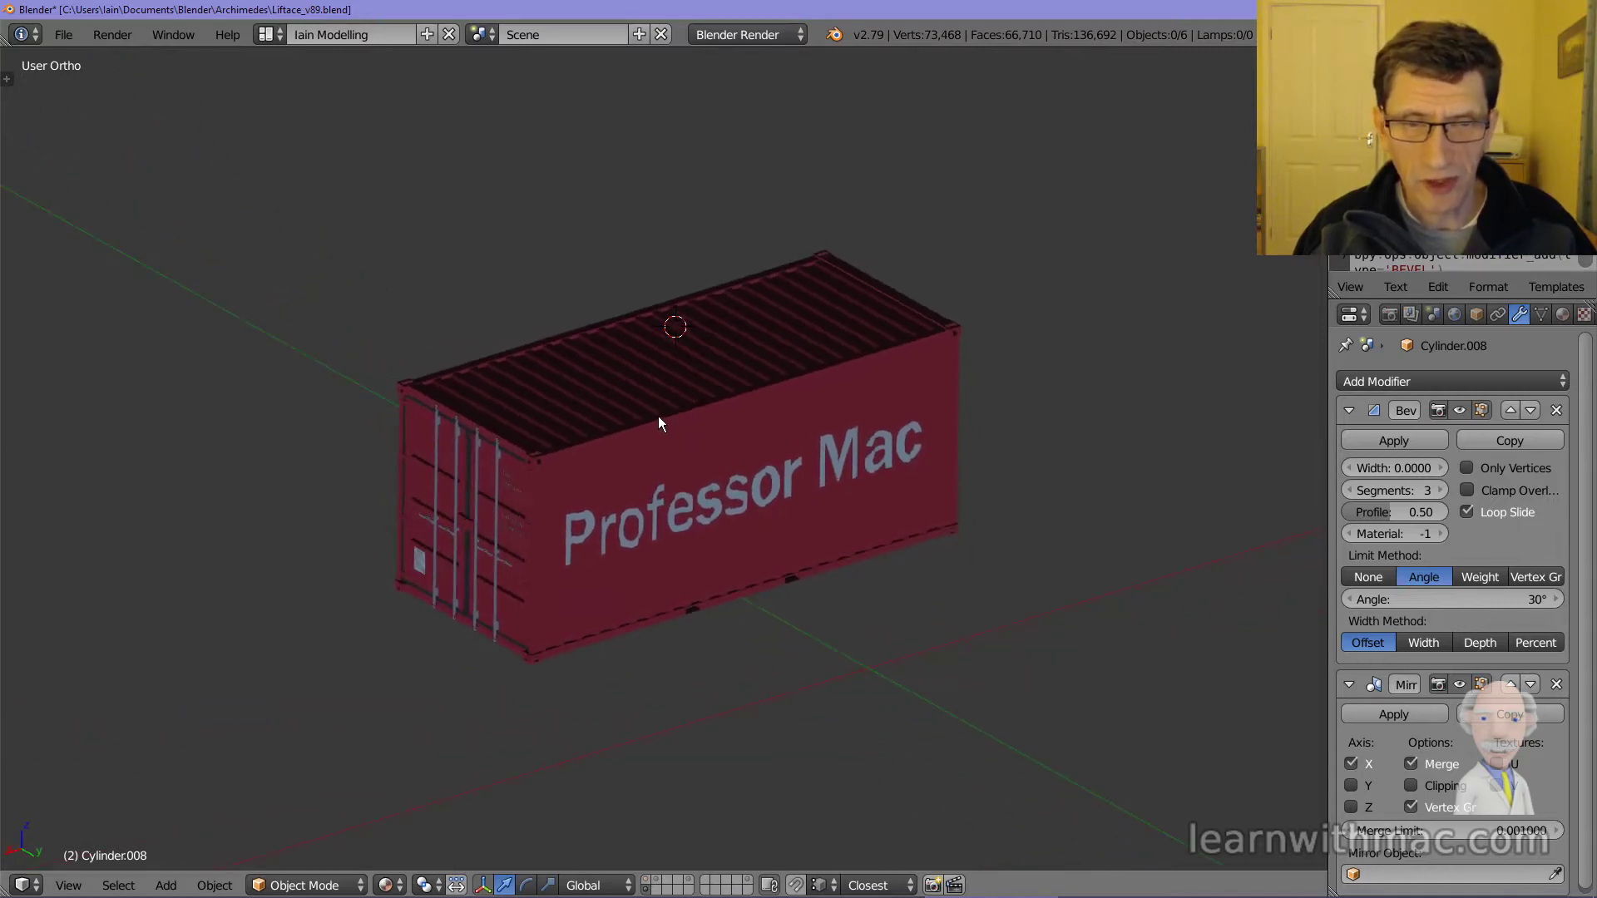
pyautogui.scroll(2, 621, 476)
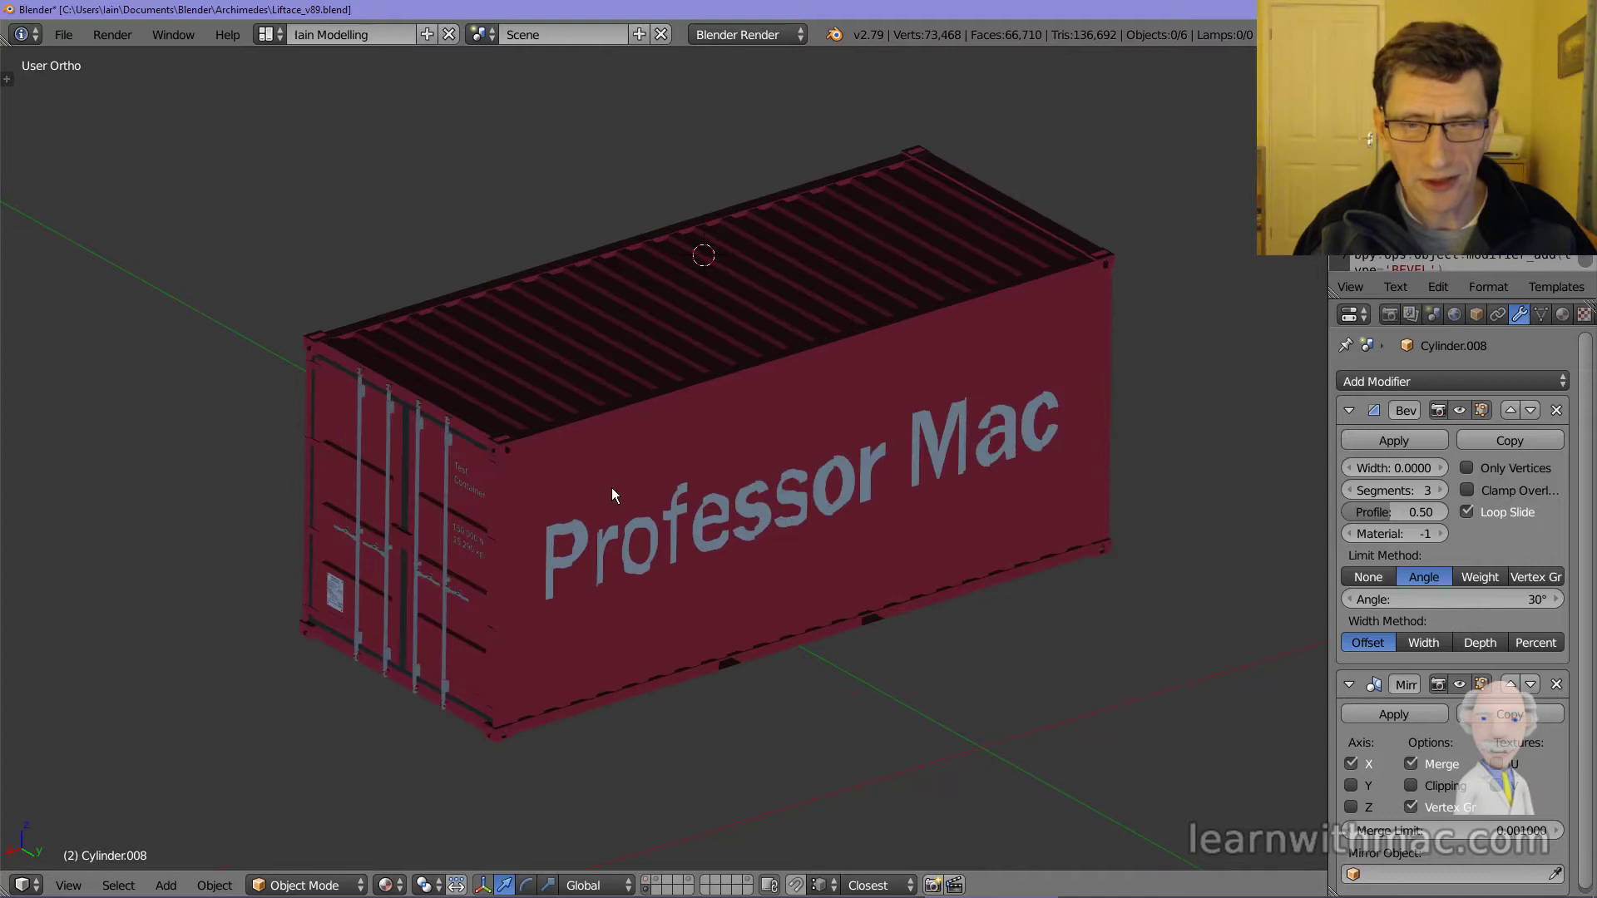
pyautogui.moveTo(611, 490); pyautogui.dragTo(722, 418, button='middle')
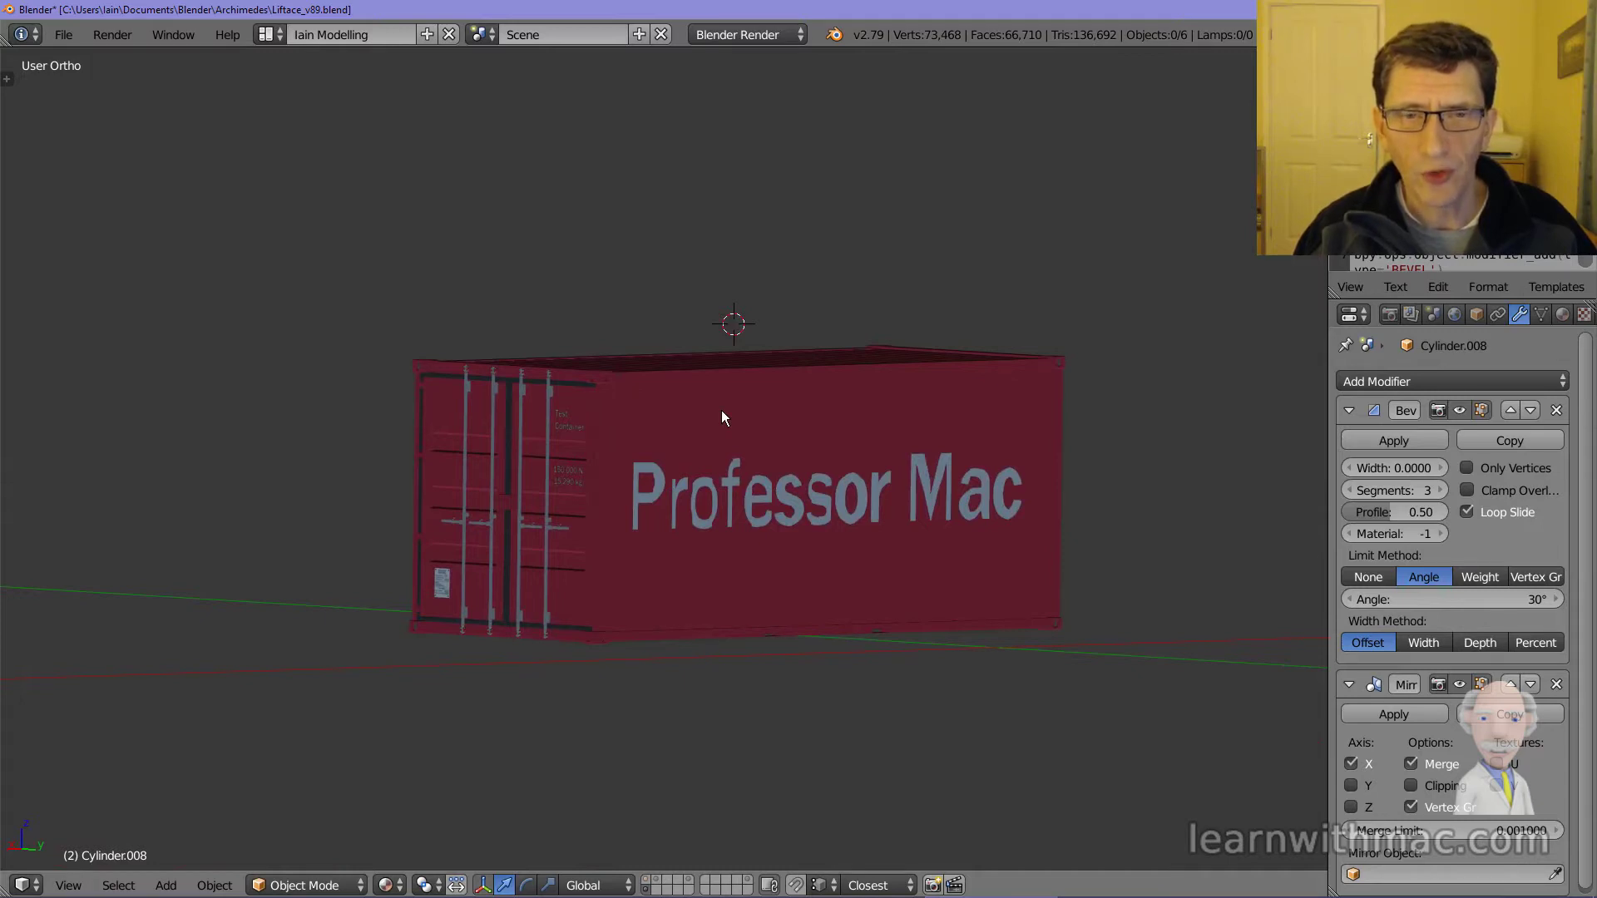
pyautogui.moveTo(723, 411); pyautogui.dragTo(729, 436, button='middle')
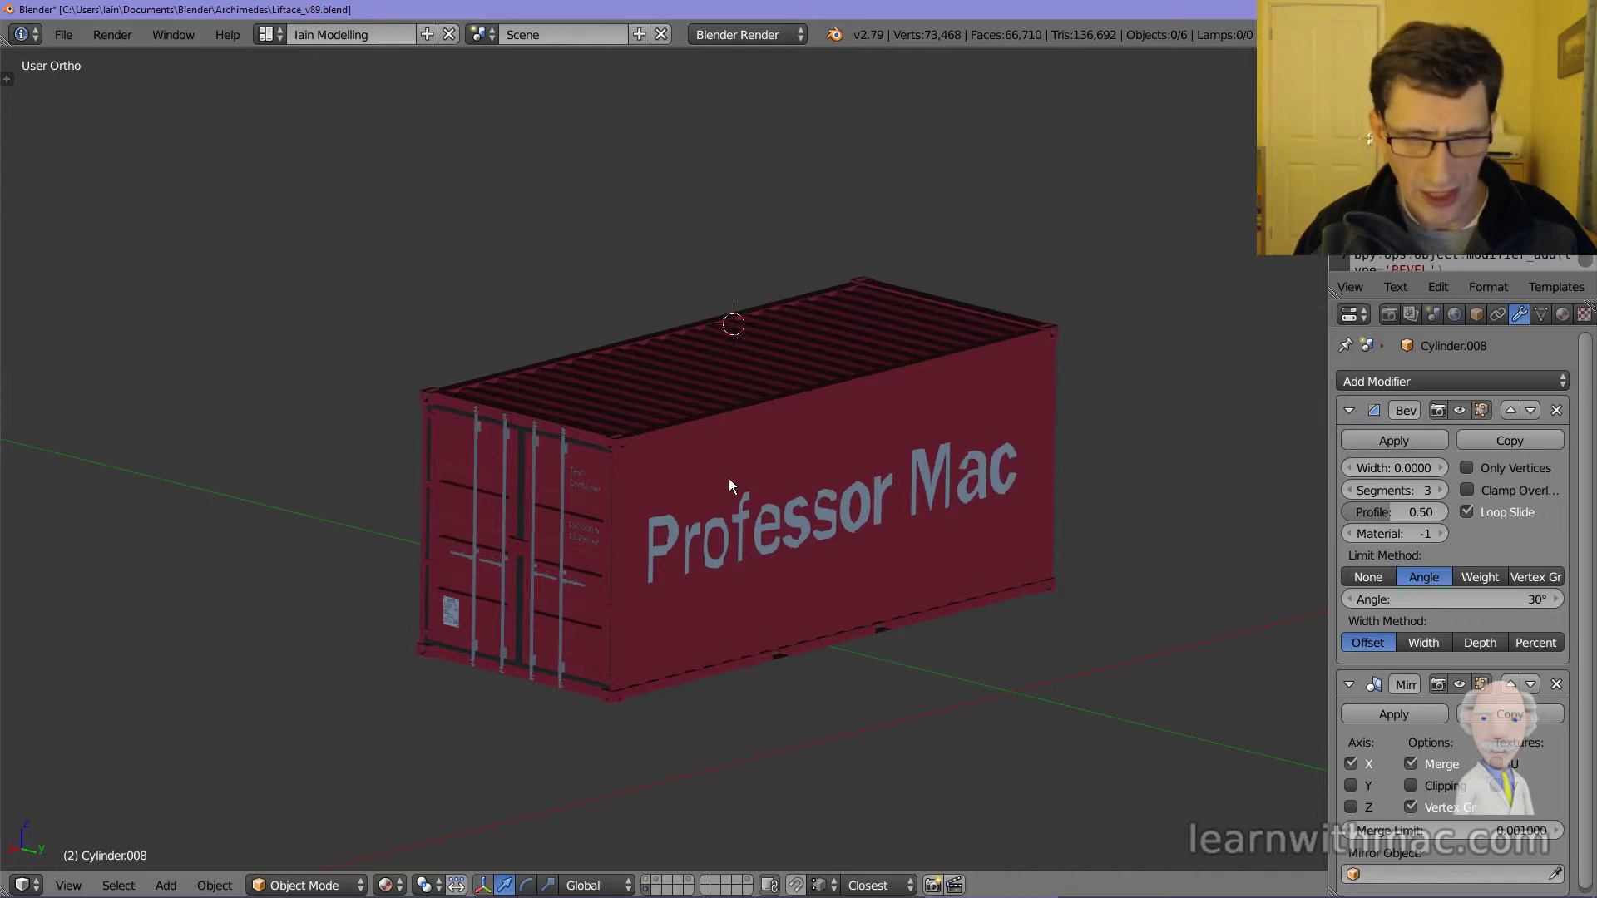
pyautogui.keyDown('shift'); pyautogui.moveTo(729, 478); pyautogui.dragTo(703, 355, button='middle'); pyautogui.keyUp('shift')
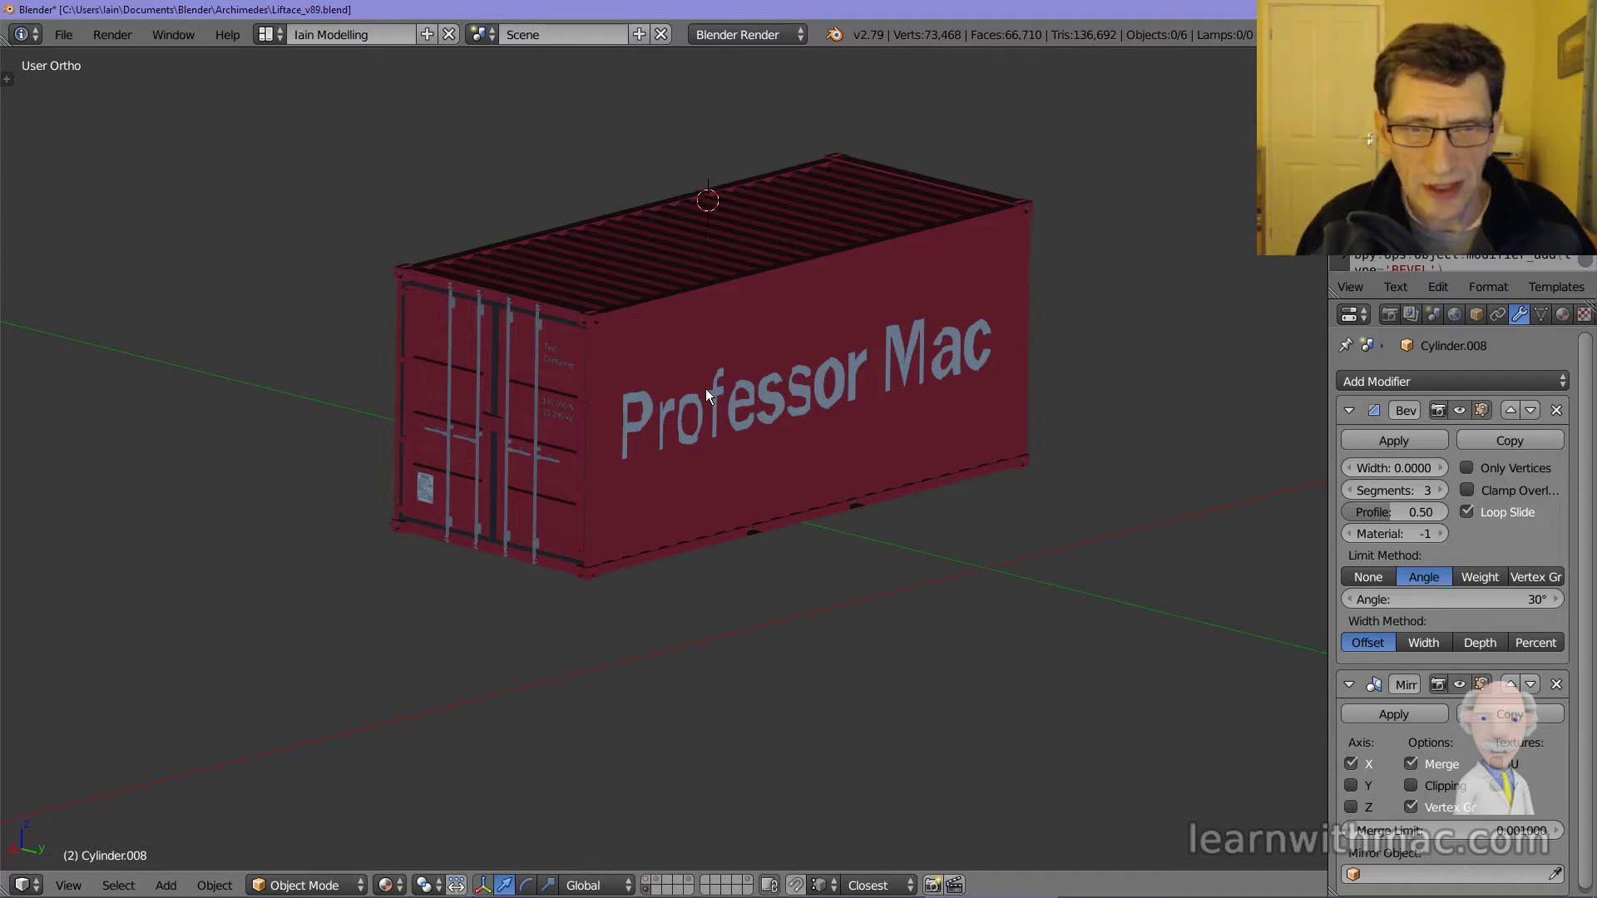
pyautogui.scroll(2, 574, 385)
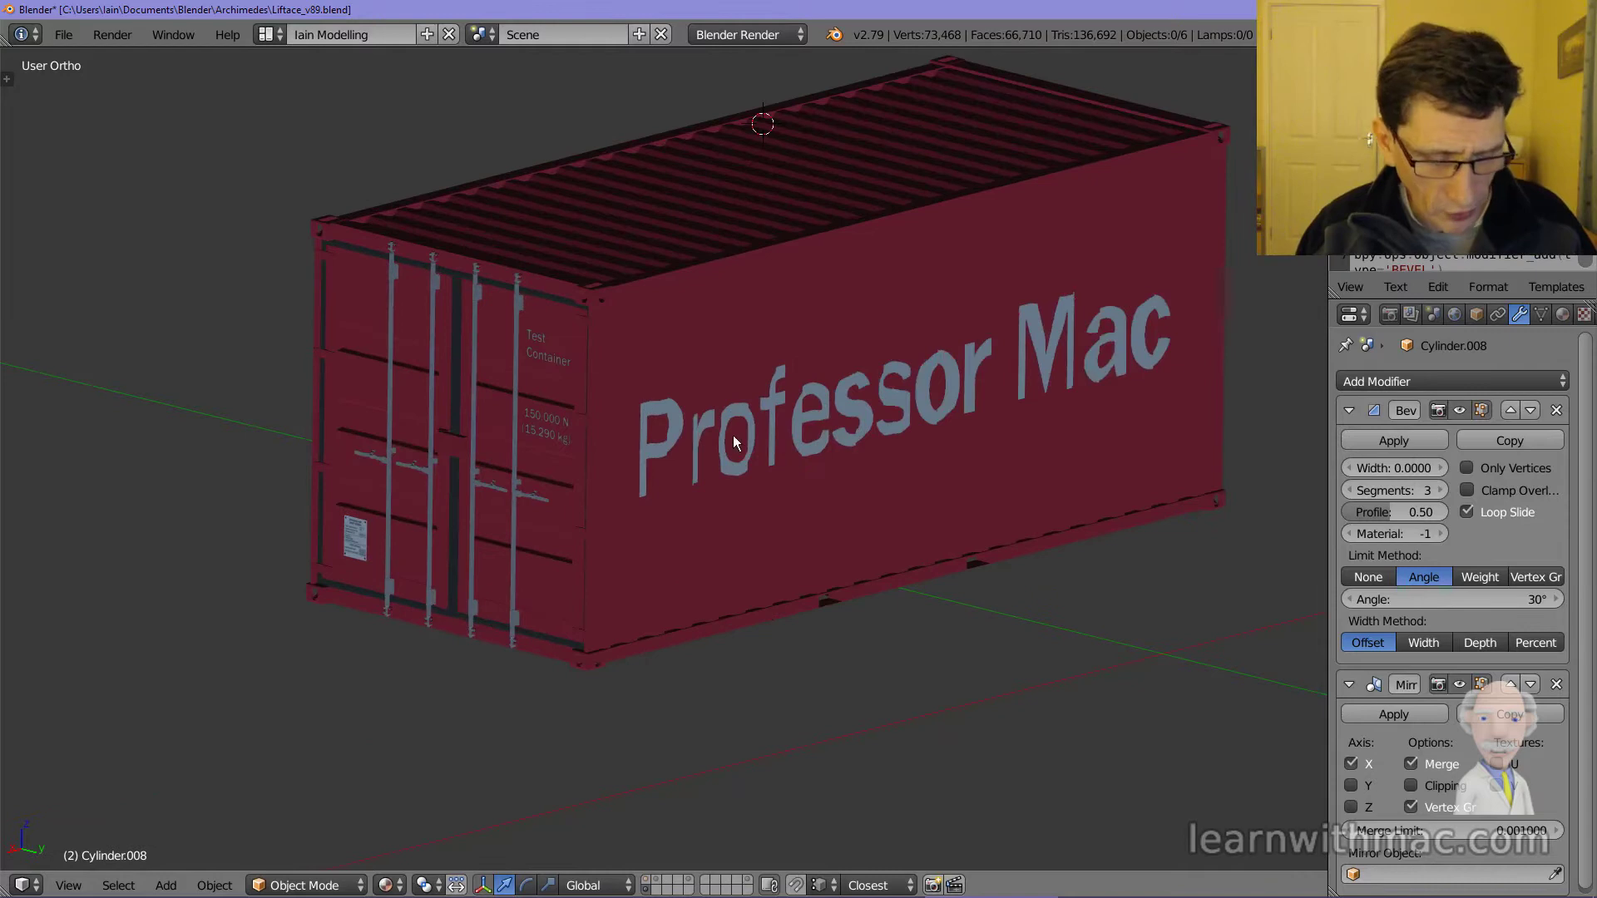
pyautogui.keyDown('shift'); pyautogui.moveTo(732, 435); pyautogui.dragTo(685, 521, button='middle'); pyautogui.keyUp('shift')
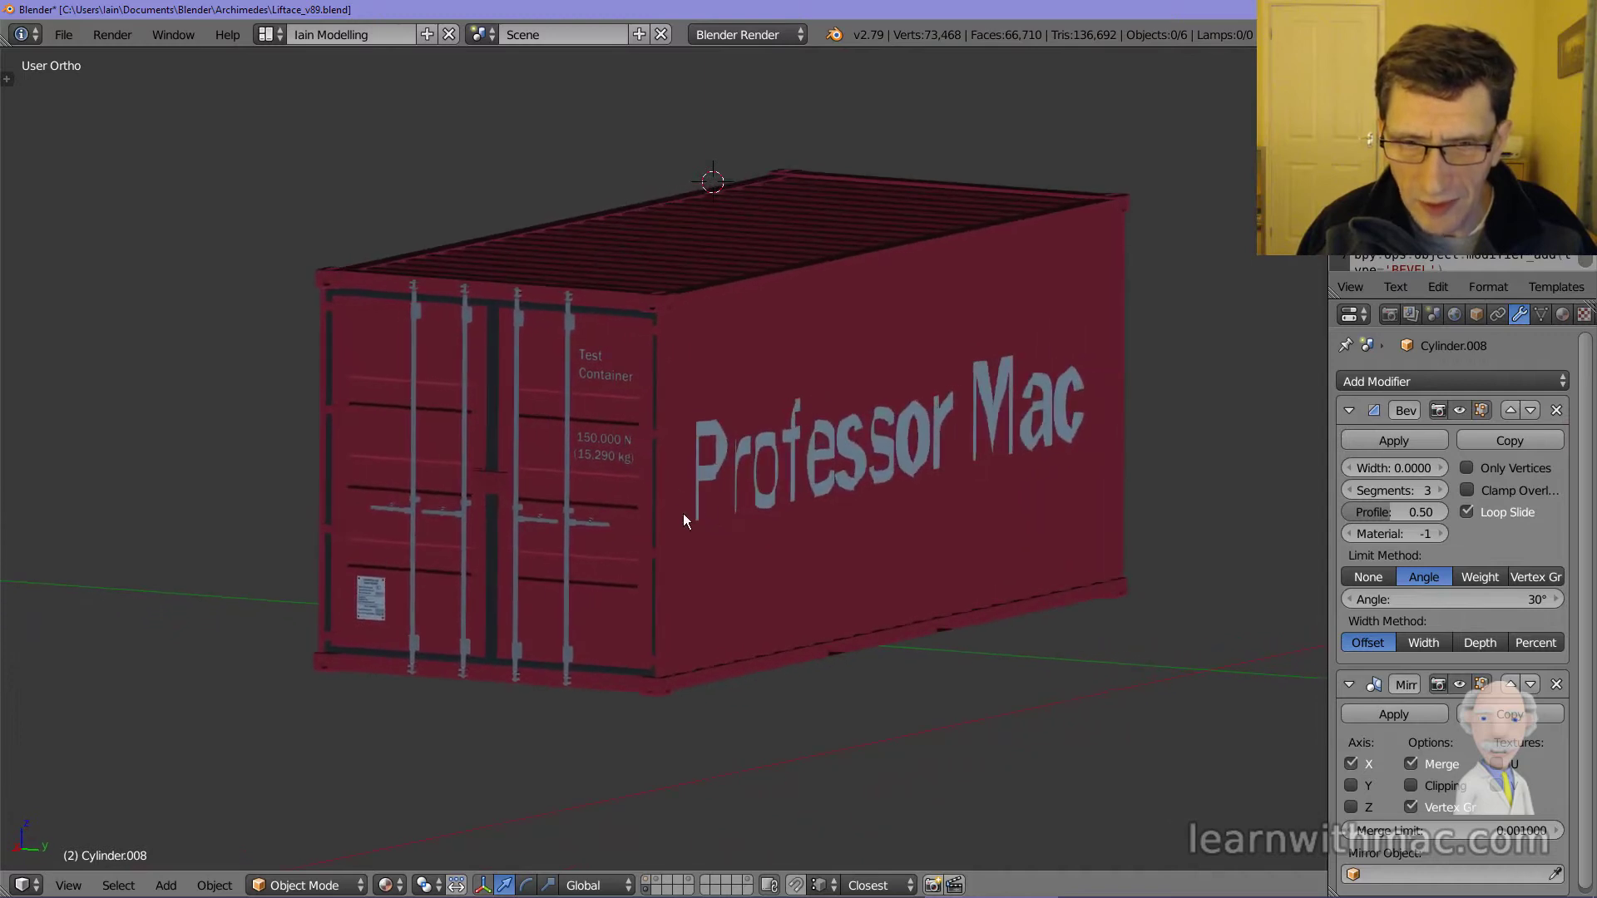
pyautogui.moveTo(822, 530); pyautogui.dragTo(662, 646, button='middle')
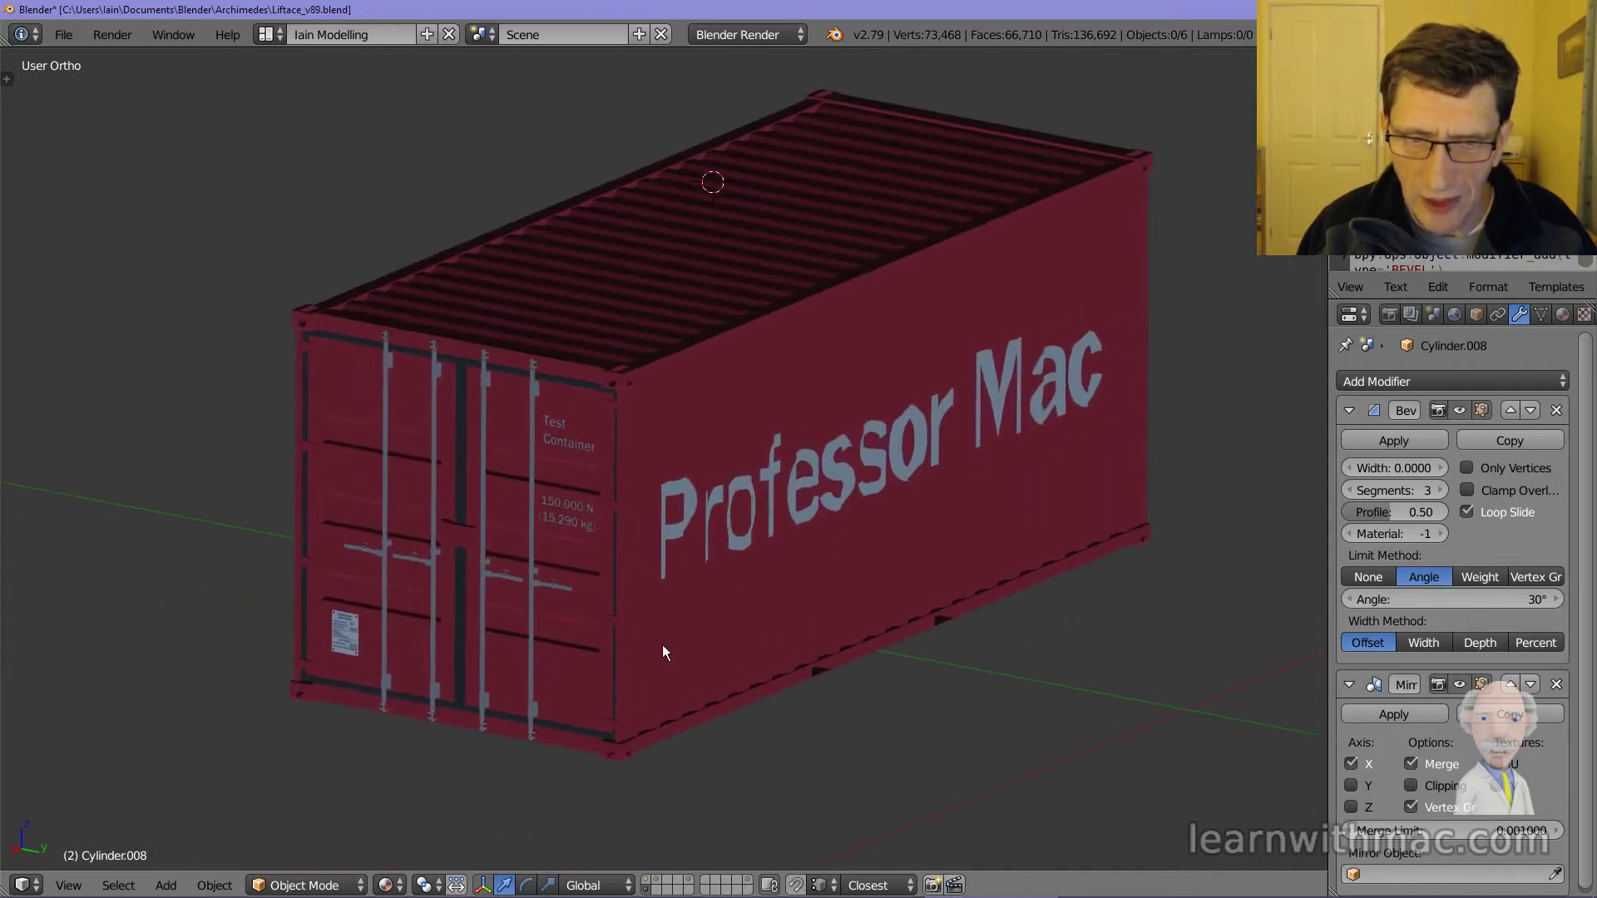
pyautogui.moveTo(785, 520); pyautogui.dragTo(717, 458, button='middle')
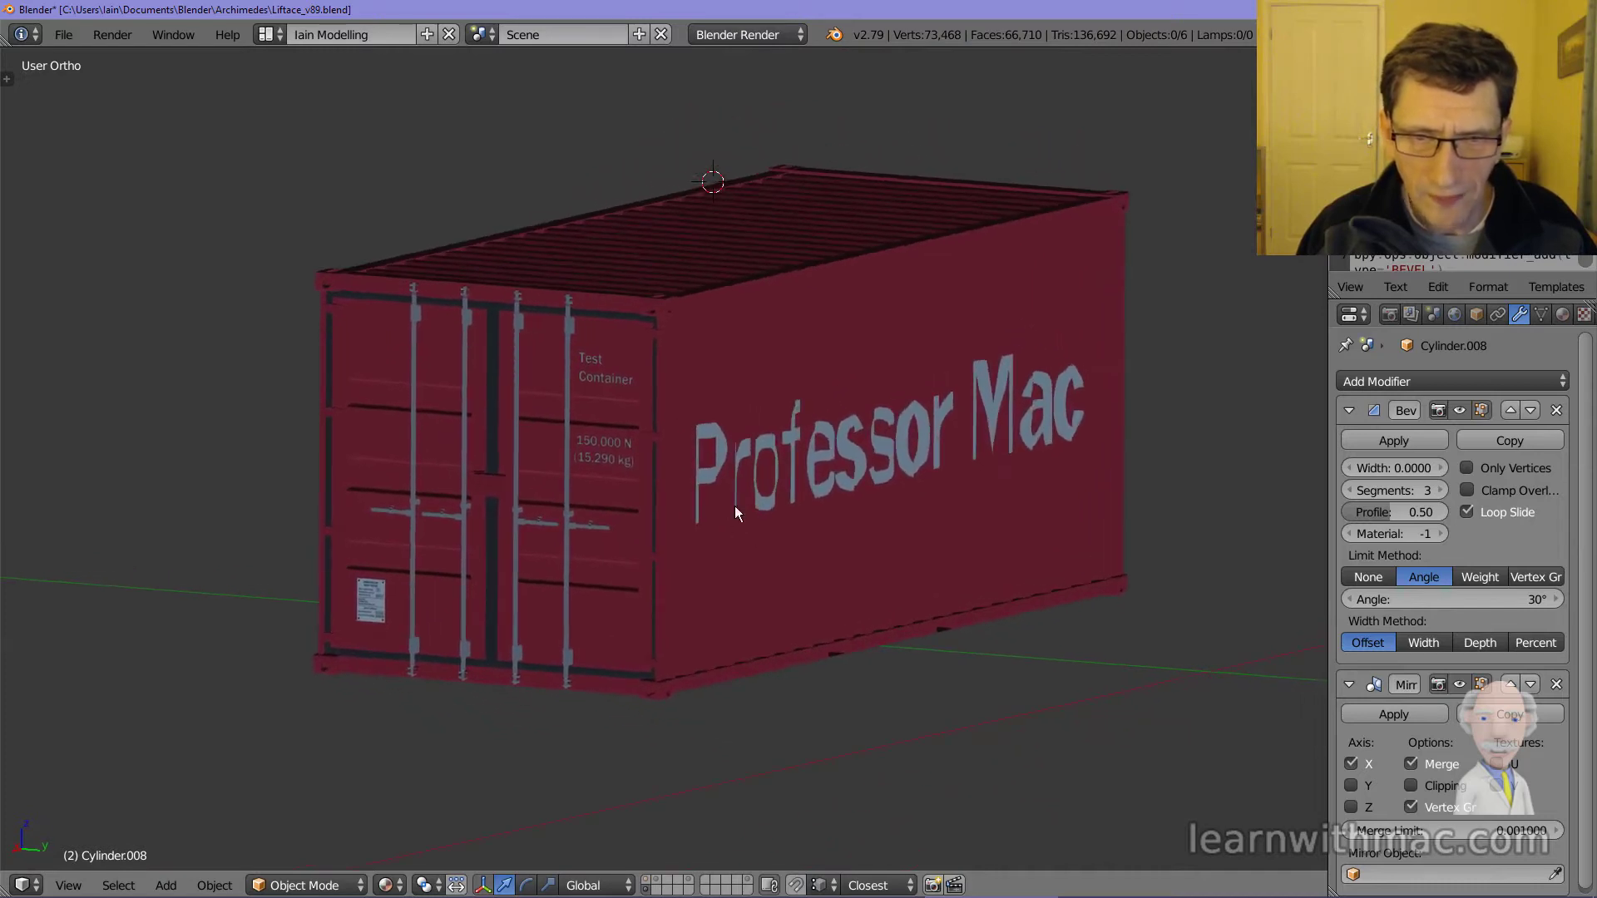
pyautogui.moveTo(814, 473)
pyautogui.mouseDown(button='middle')
pyautogui.moveTo(844, 477)
pyautogui.moveTo(815, 477)
pyautogui.mouseUp(button='middle')
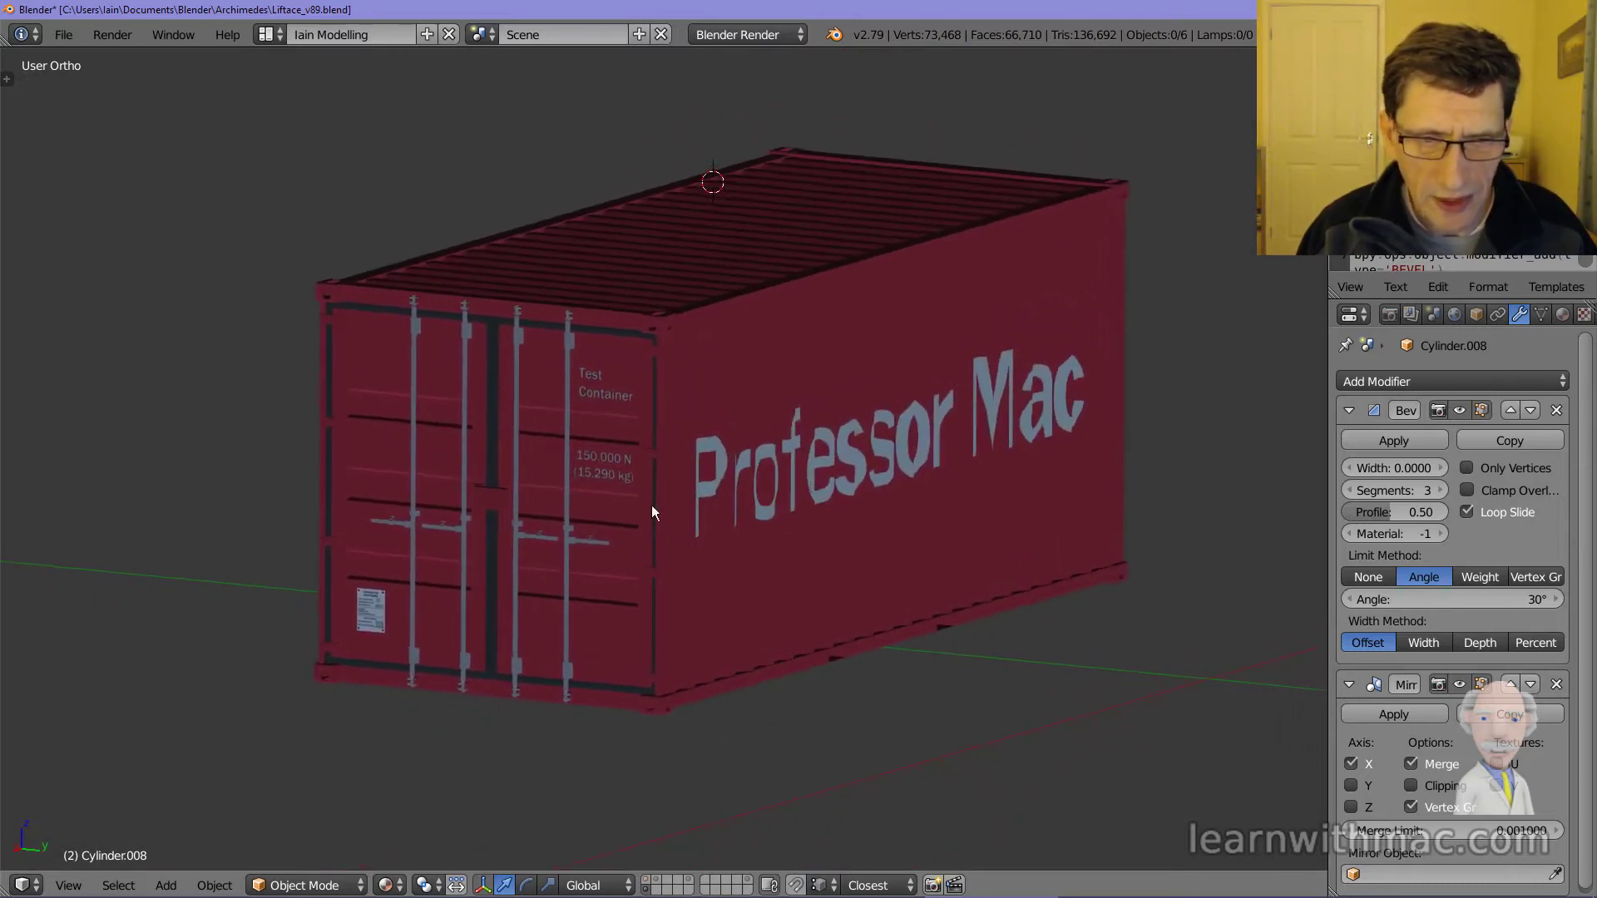
# - Inspect the weight lettering and the drop-testing approval plate on the container's doors up close
pyautogui.scroll(1, 597, 421)
pyautogui.scroll(2, 632, 362)
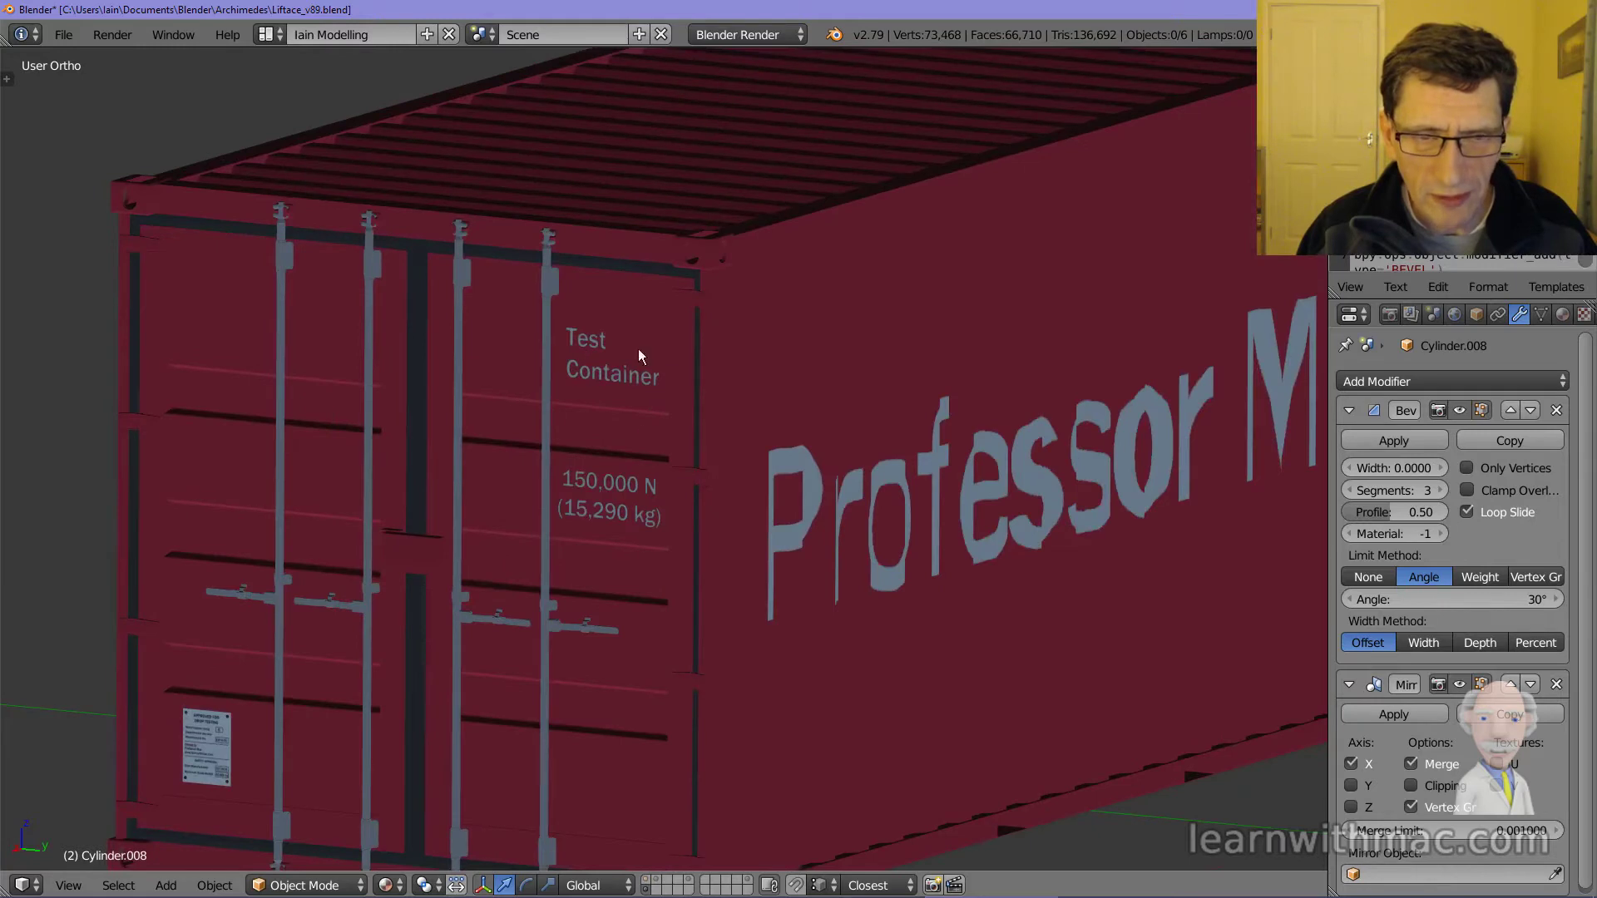
pyautogui.scroll(-3, 597, 483)
pyautogui.moveTo(496, 578); pyautogui.dragTo(522, 511, button='middle')
pyautogui.scroll(5, 524, 520)
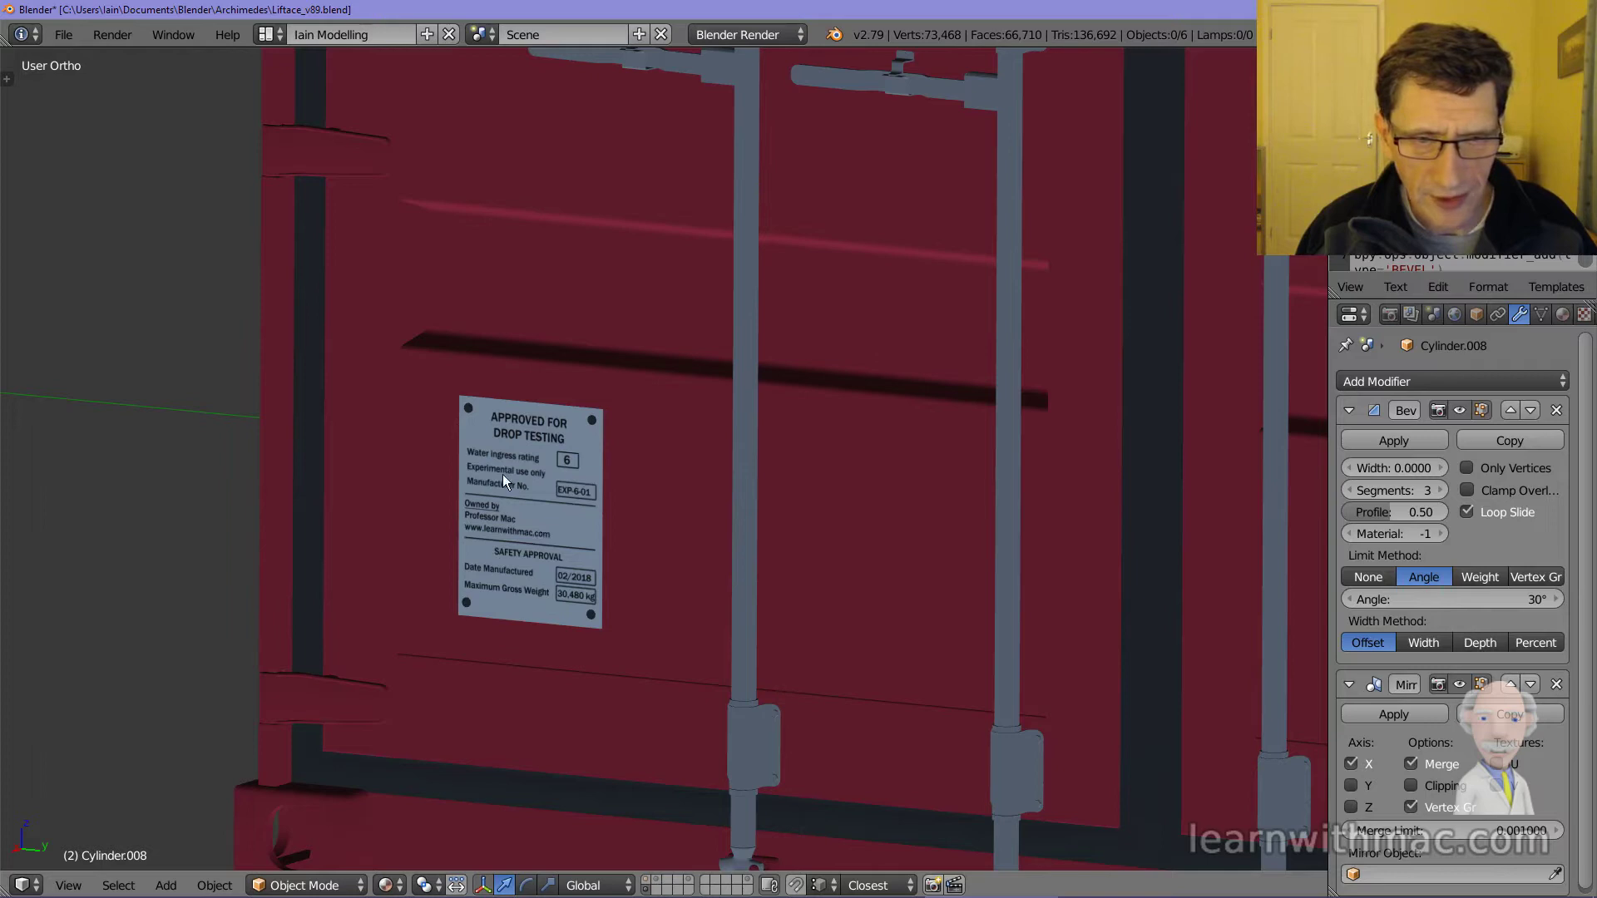
pyautogui.scroll(-8, 558, 503)
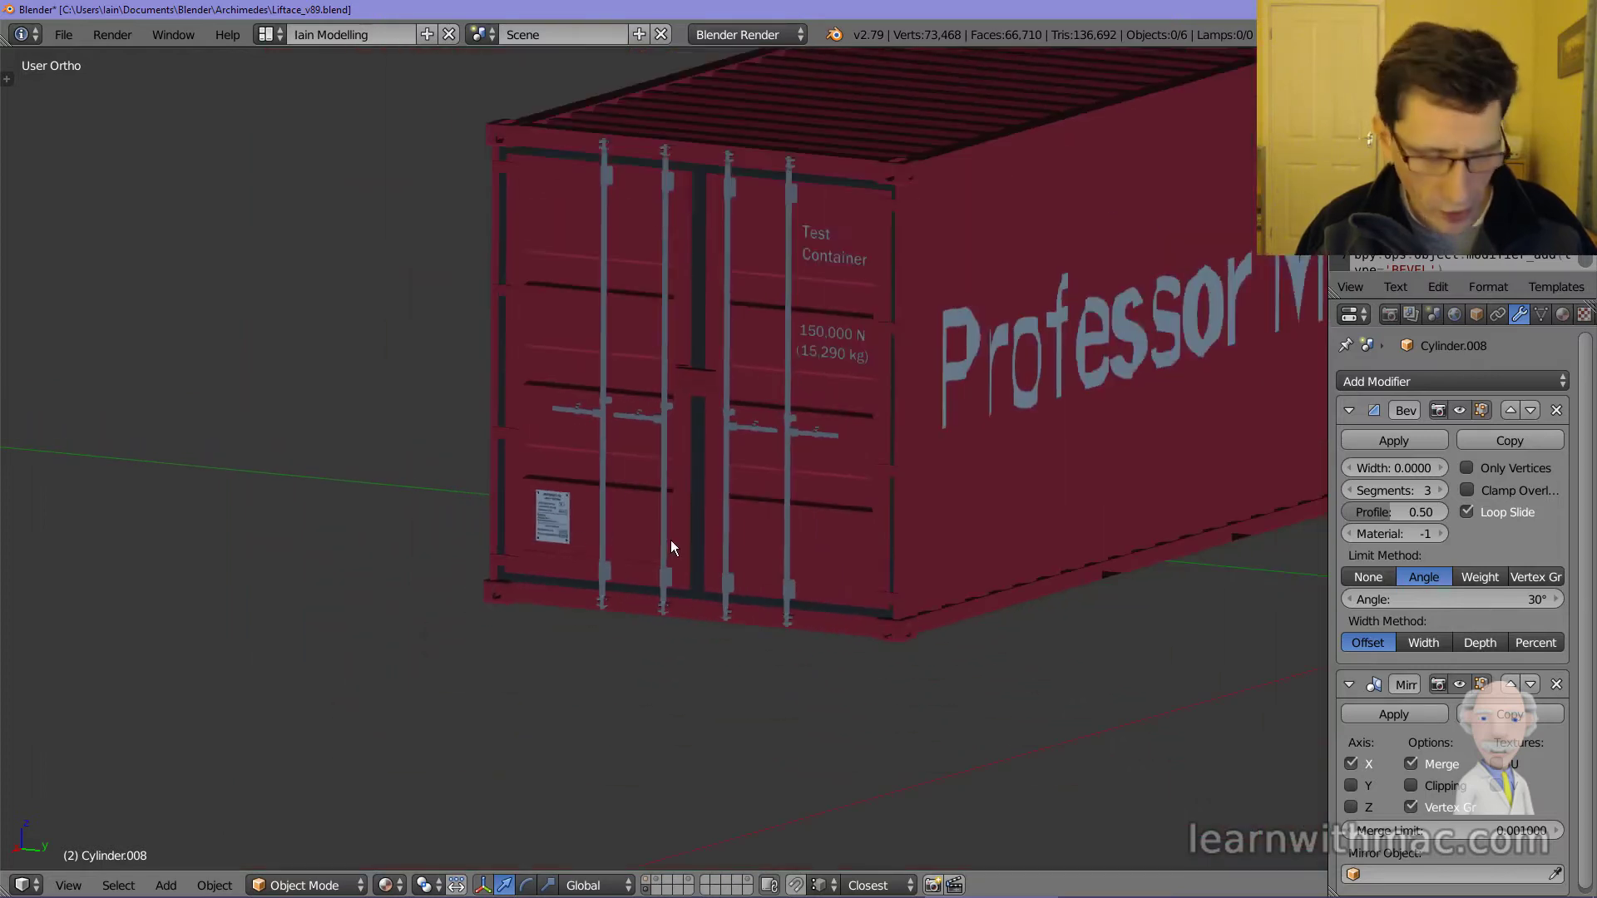
pyautogui.keyDown('shift'); pyautogui.moveTo(722, 505); pyautogui.dragTo(705, 534, button='middle'); pyautogui.keyUp('shift')
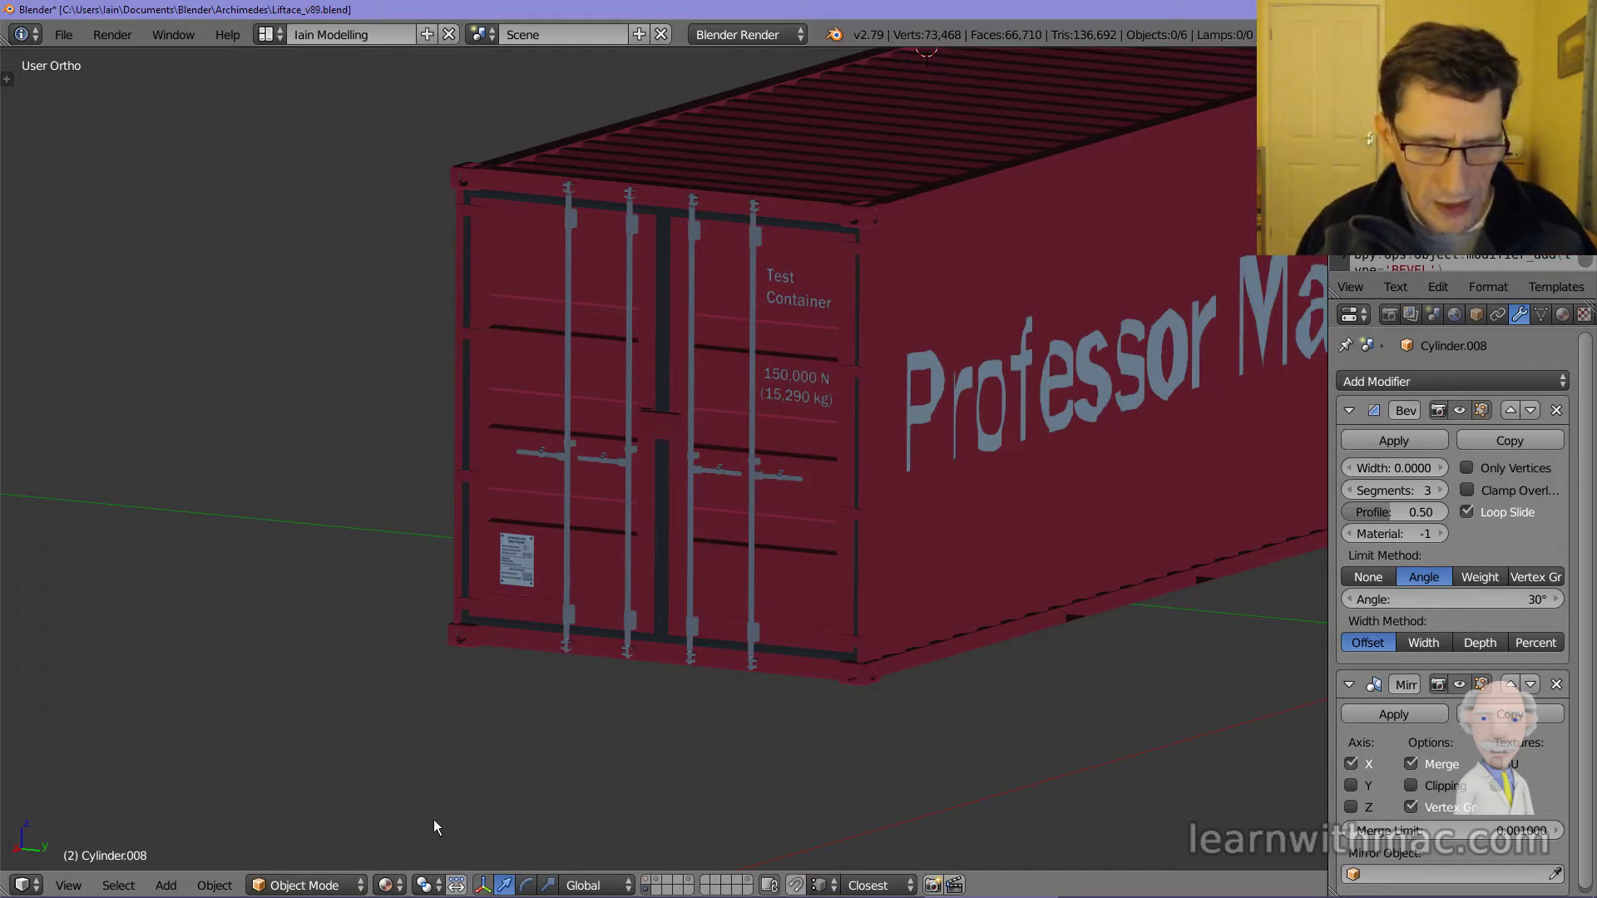
# - Change the viewport shading to Solid to show the container's geometry without textures
pyautogui.click(394, 883)
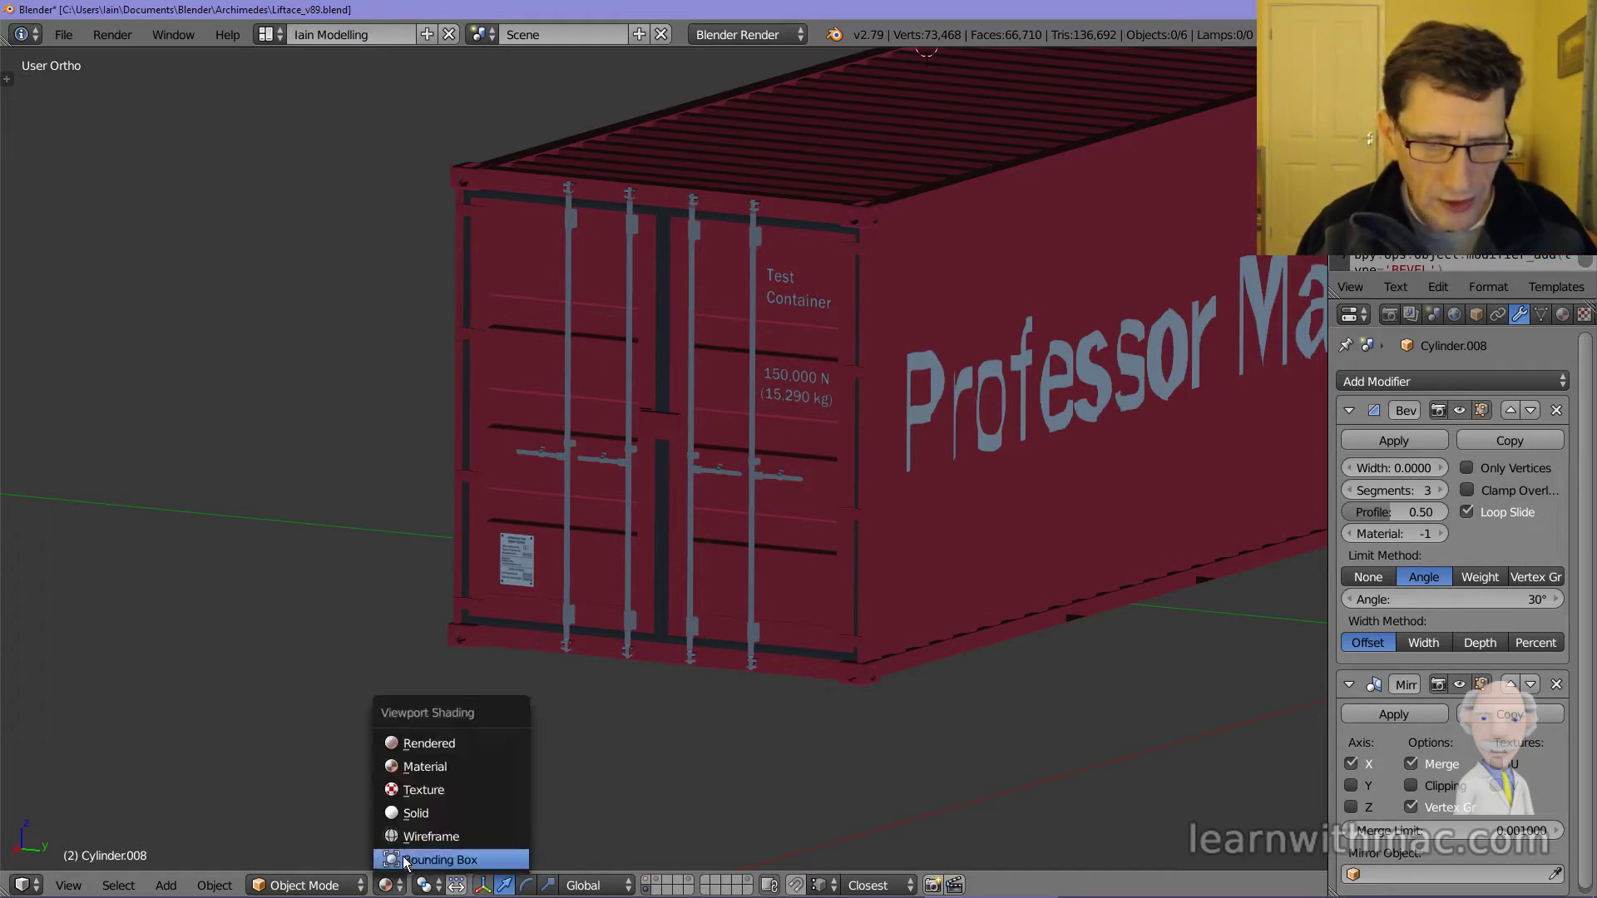
pyautogui.click(418, 814)
pyautogui.scroll(-2, 721, 611)
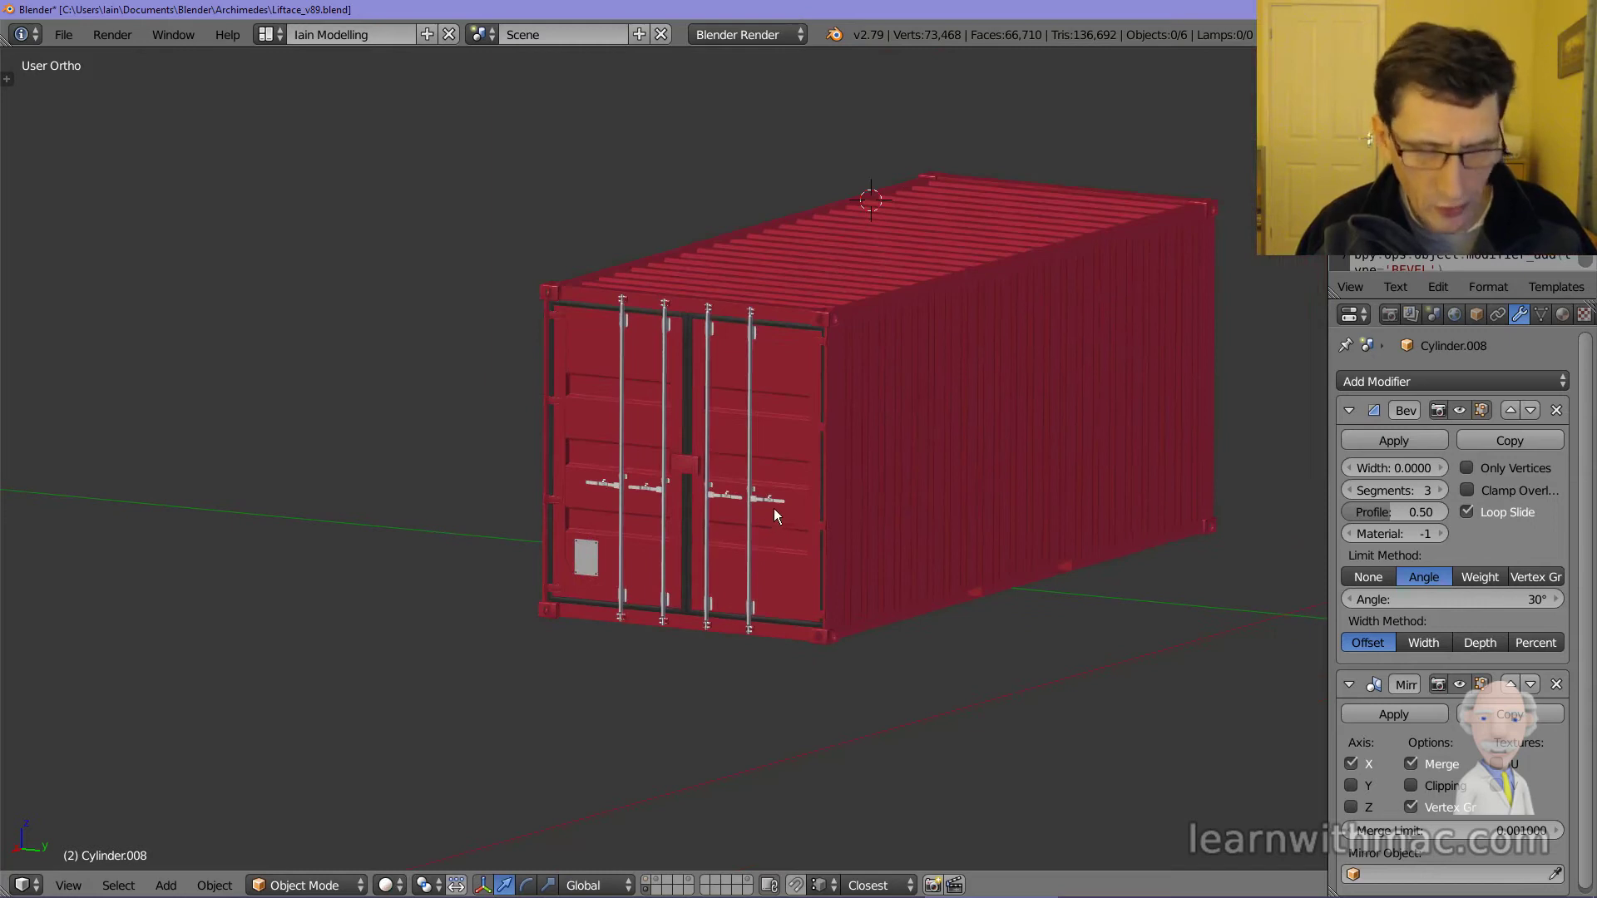
pyautogui.keyDown('shift'); pyautogui.moveTo(774, 508); pyautogui.dragTo(670, 491, button='middle'); pyautogui.keyUp('shift')
pyautogui.scroll(1, 686, 488)
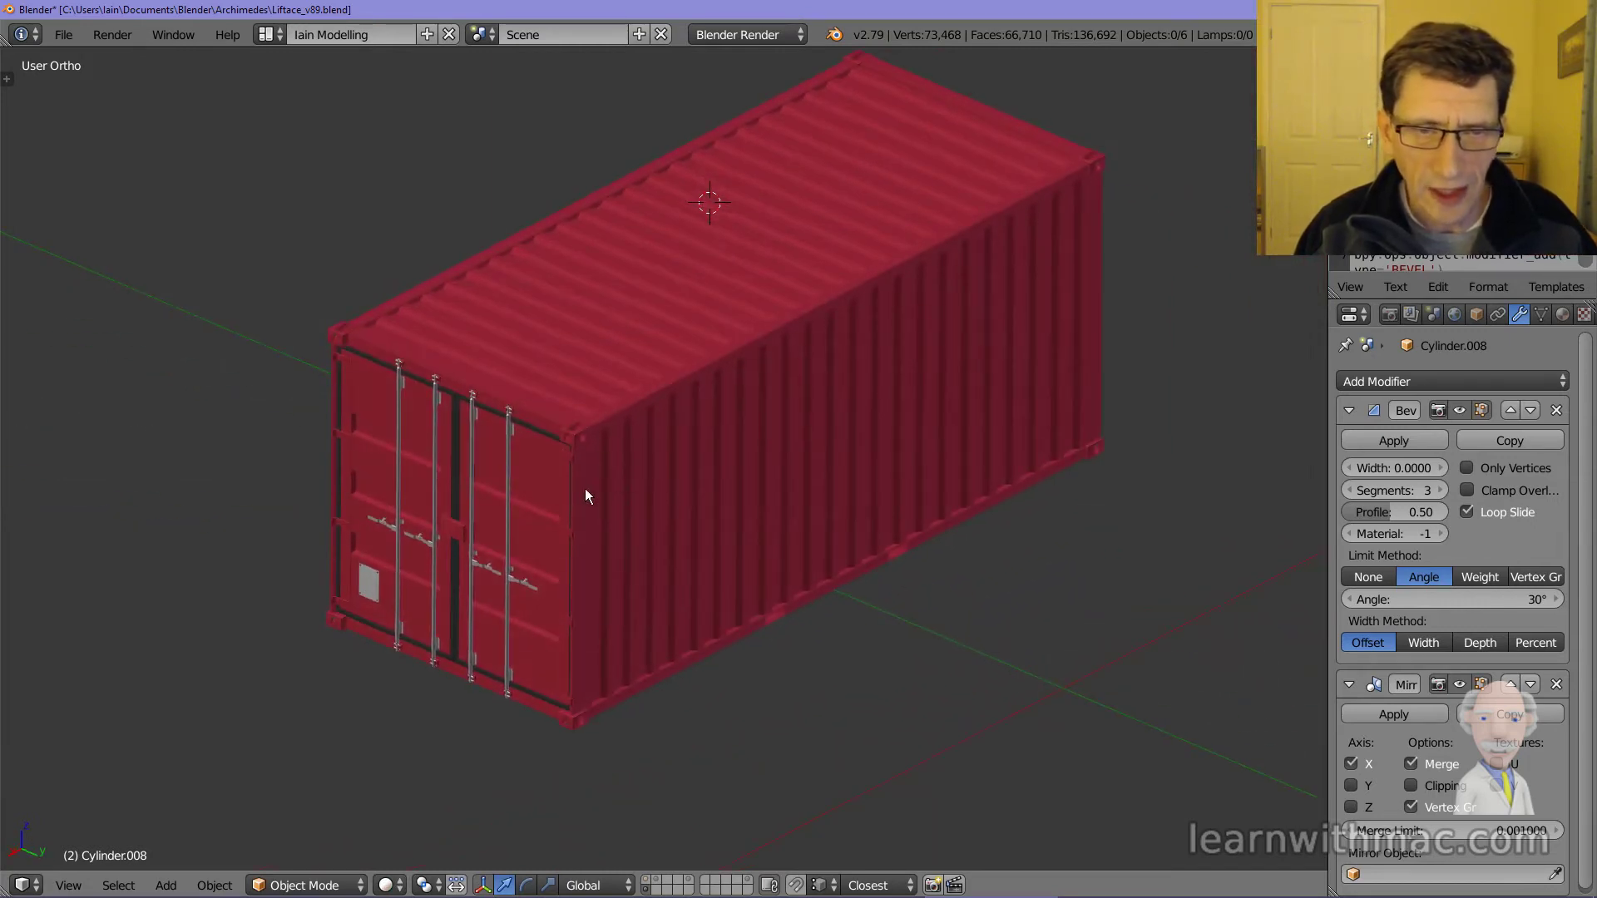
# - Inspect the corrugated side panels of the container up close and from the opposite side
pyautogui.scroll(1, 582, 493)
pyautogui.scroll(4, 592, 465)
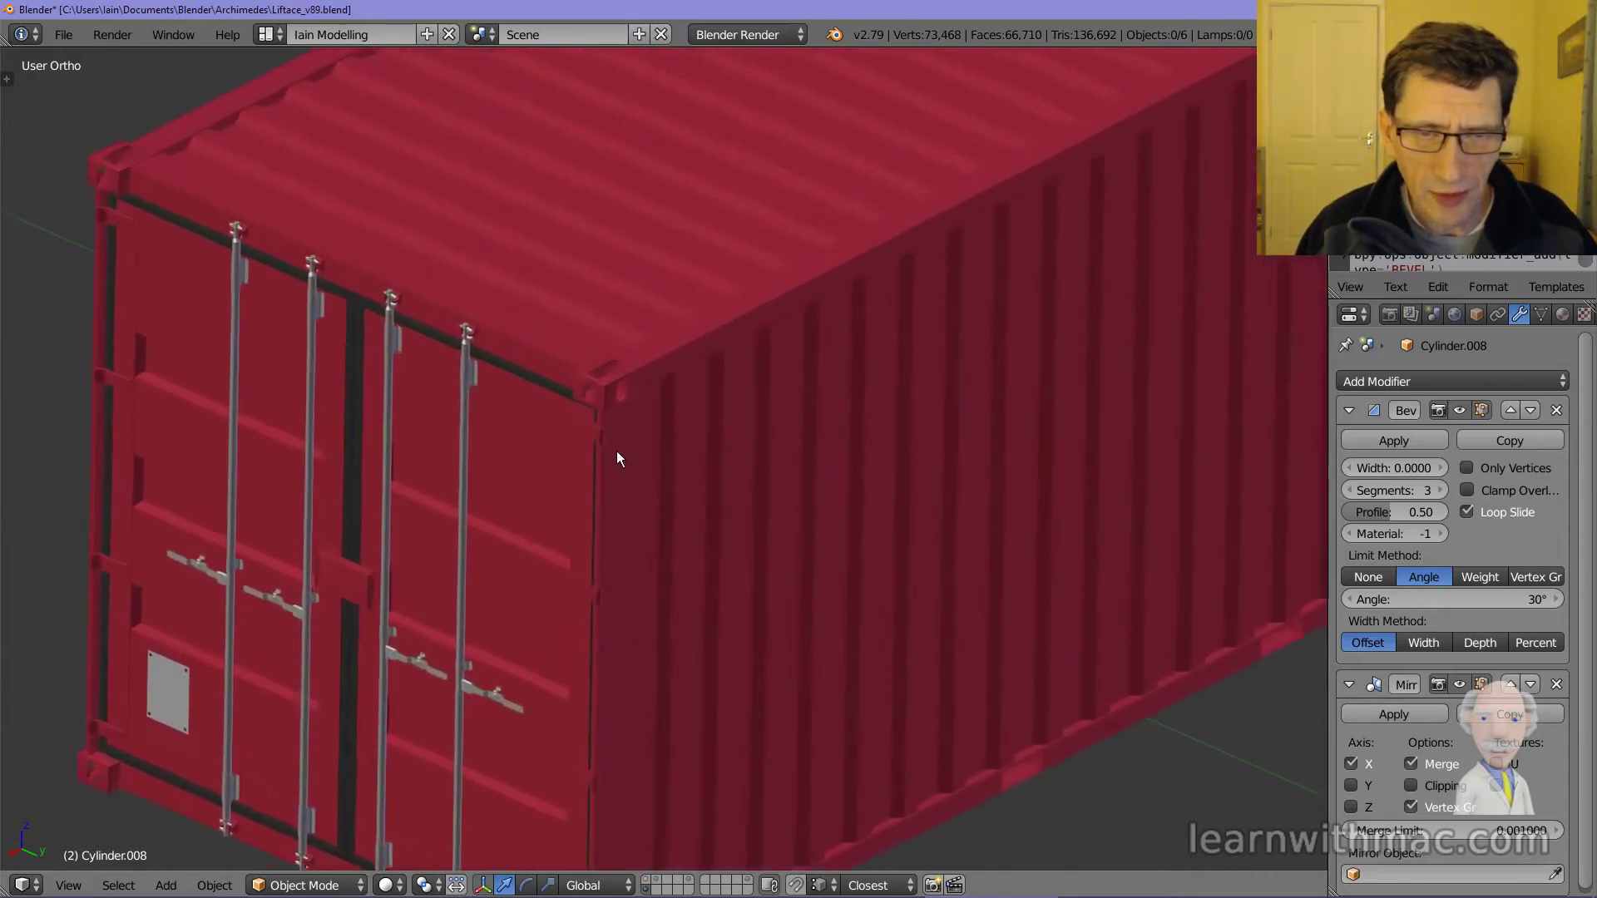
pyautogui.moveTo(602, 420); pyautogui.dragTo(586, 407, button='middle')
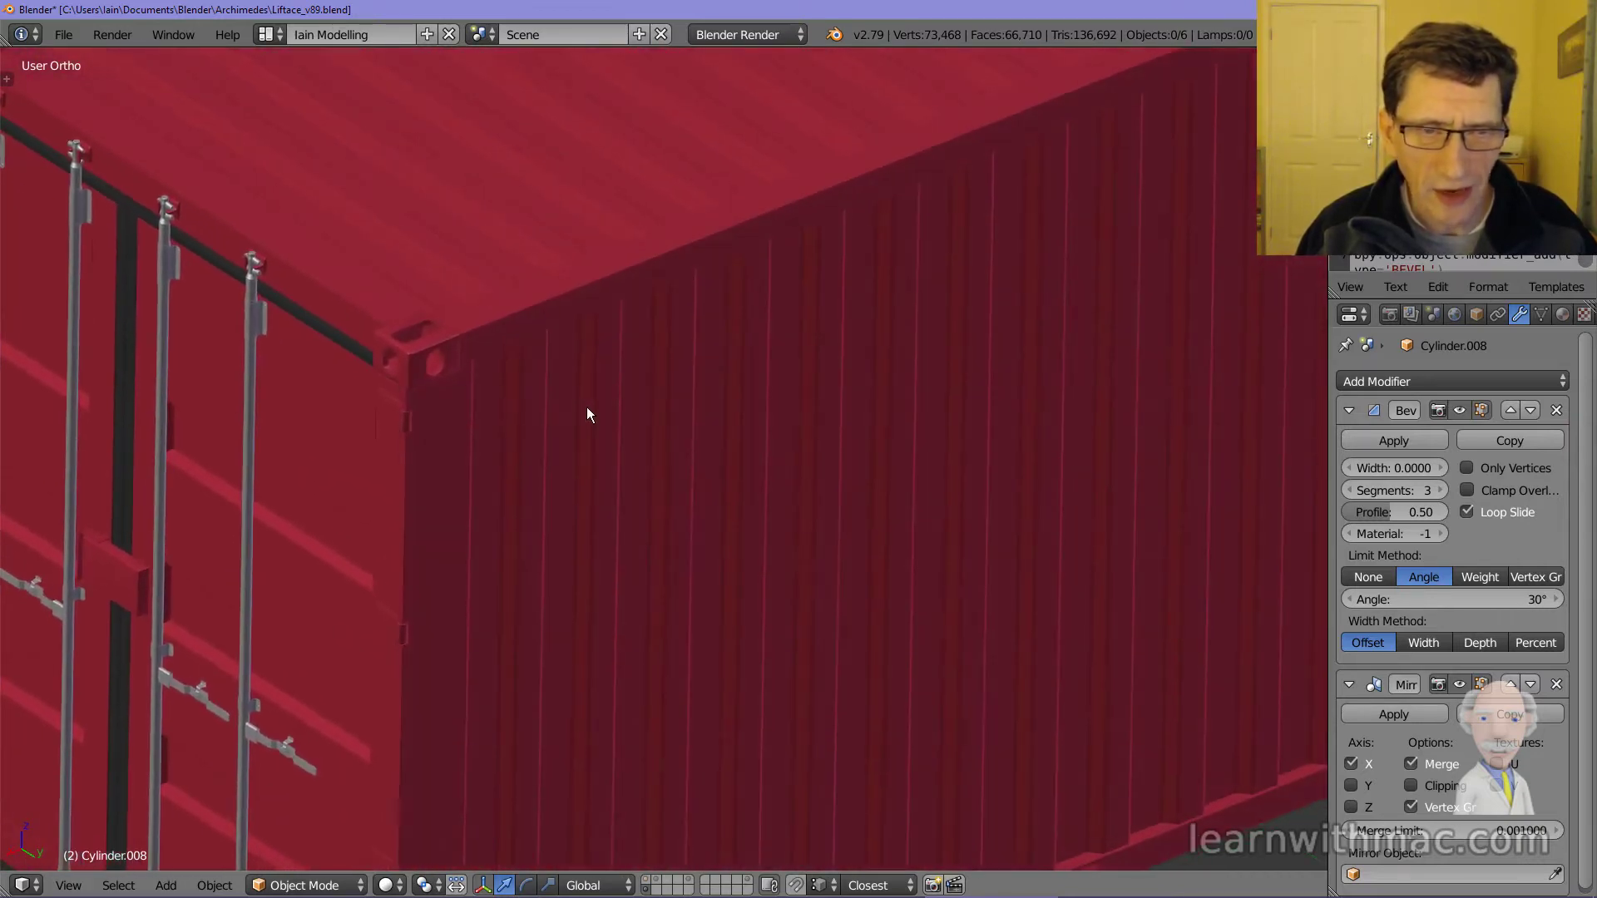
pyautogui.scroll(-6, 390, 358)
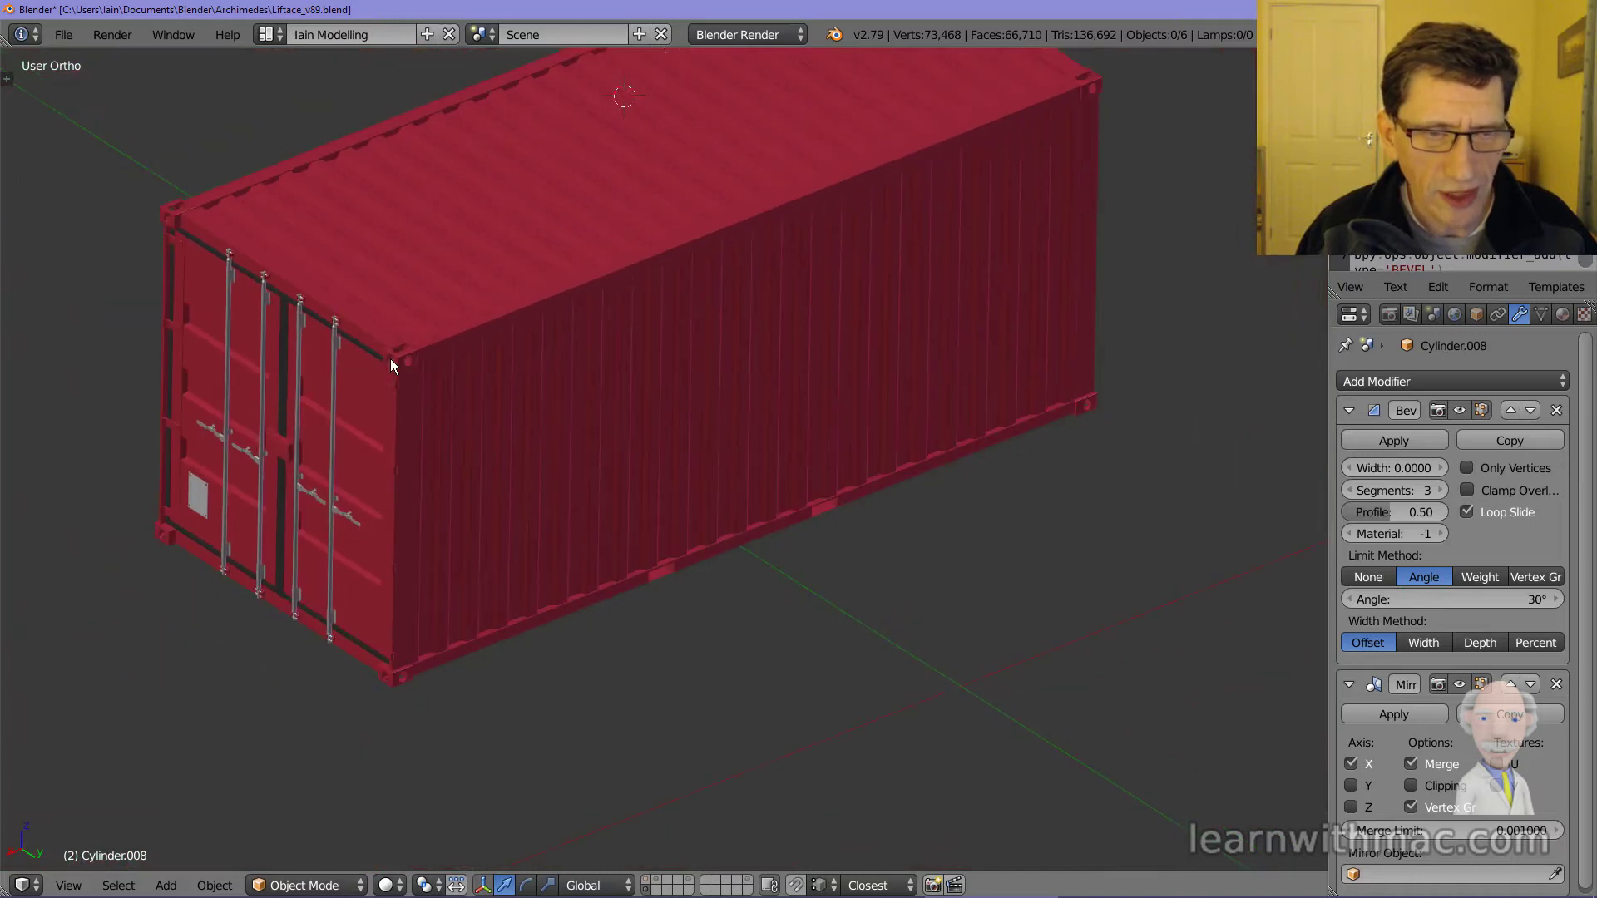
pyautogui.moveTo(391, 358); pyautogui.dragTo(613, 432, button='middle')
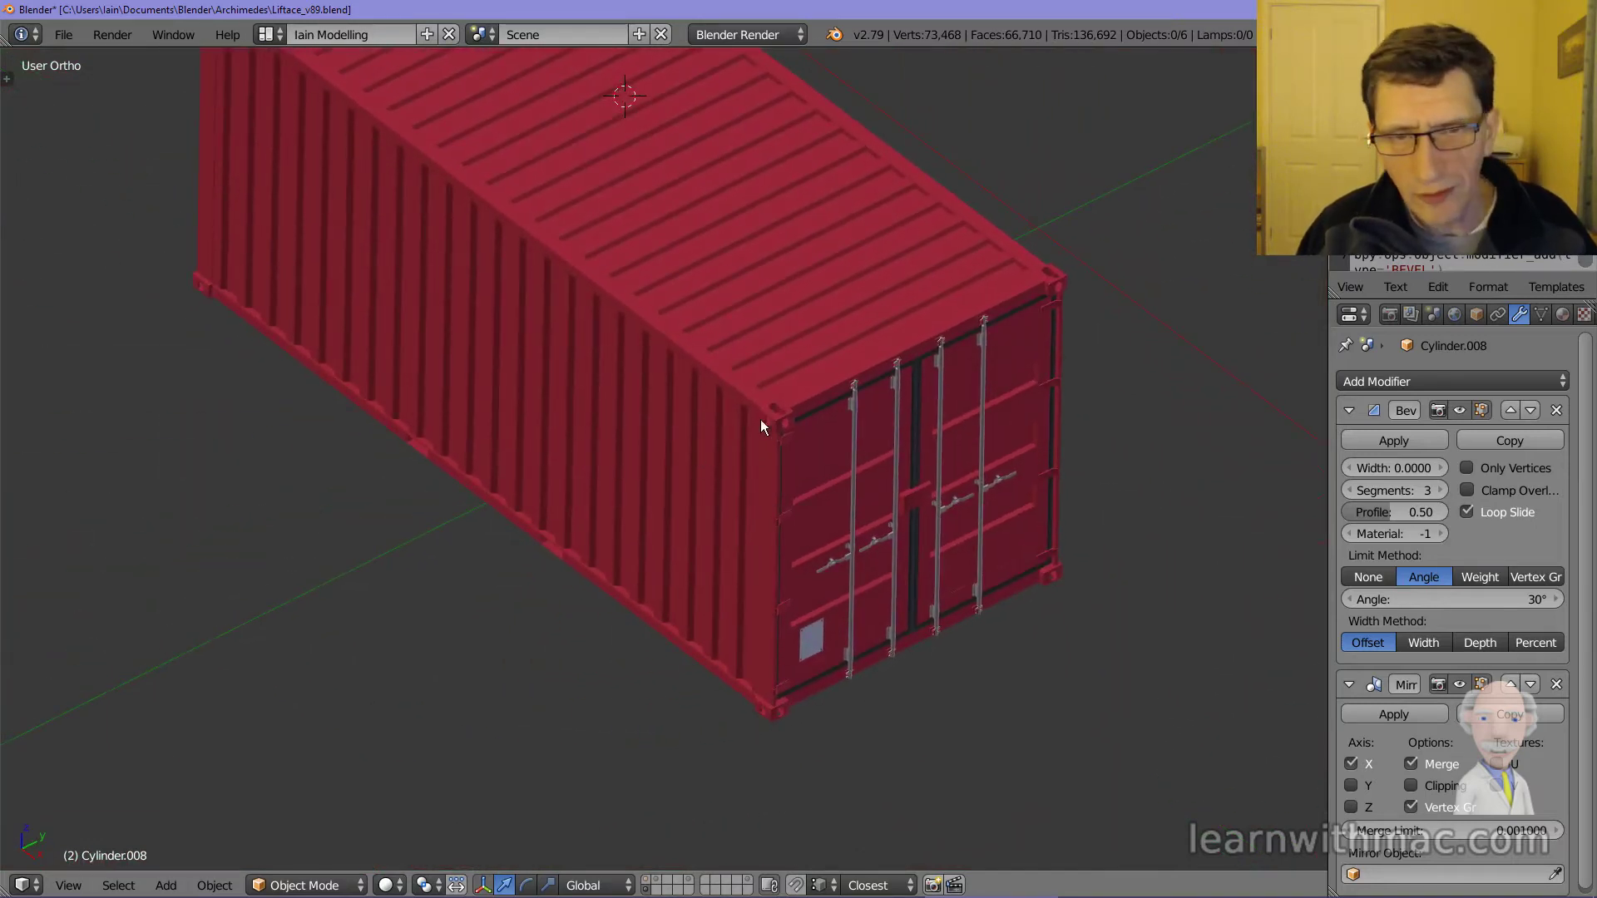
# - Select the container's main body at the upper corner casting and view the corner and the whole body
pyautogui.keyDown('shift'); pyautogui.moveTo(760, 425); pyautogui.dragTo(632, 386, button='middle'); pyautogui.keyUp('shift')
pyautogui.scroll(6, 720, 259)
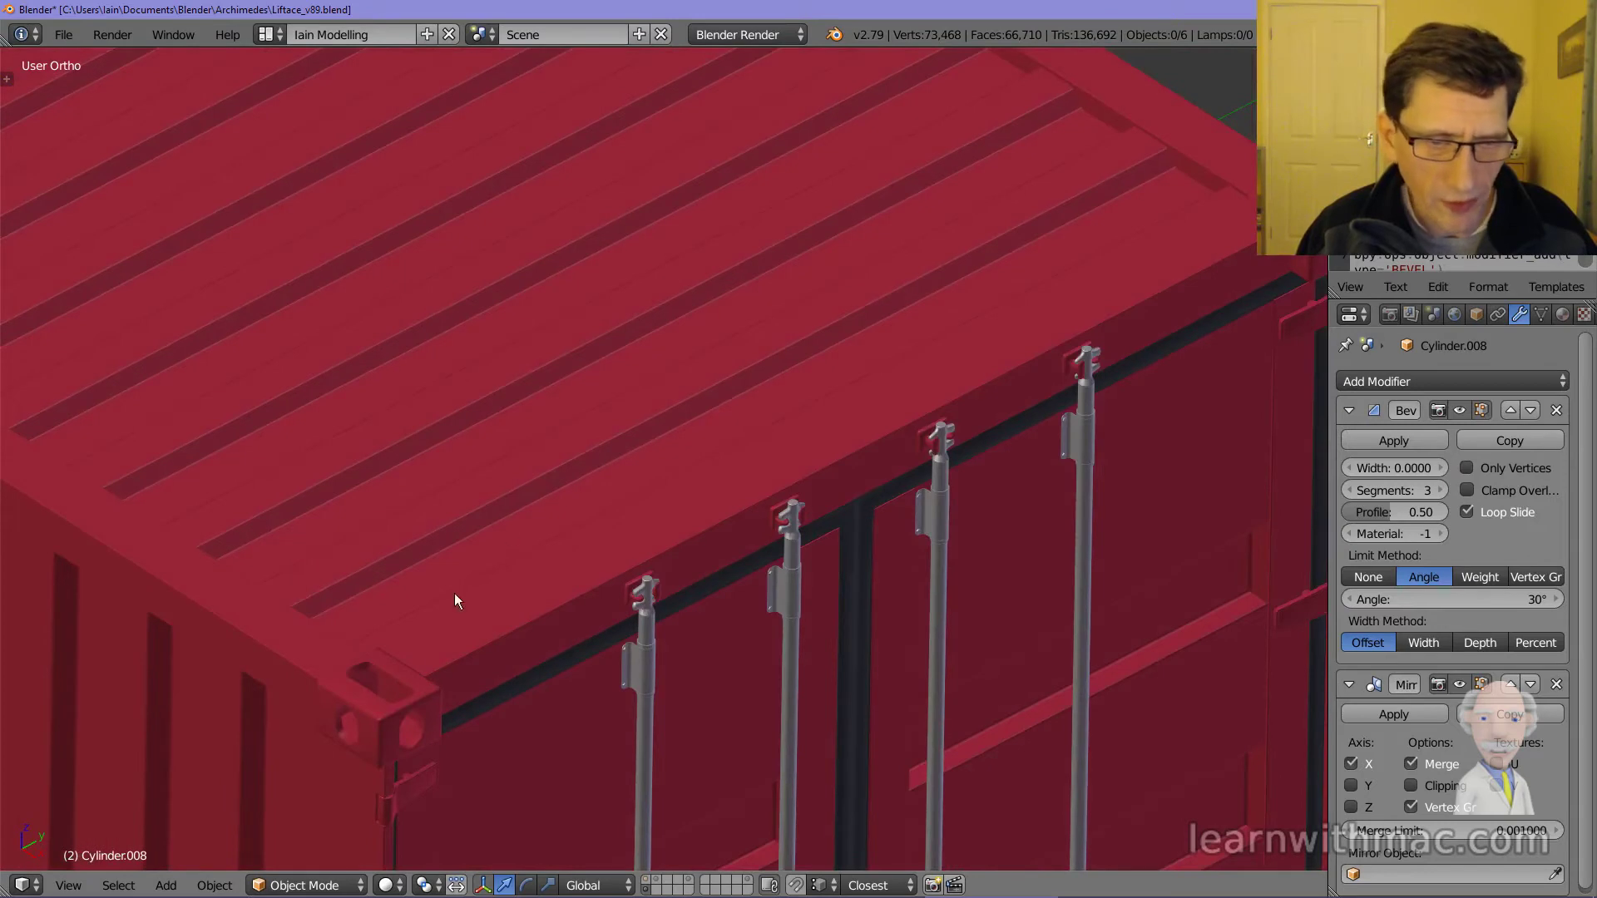
pyautogui.rightClick(366, 712)
pyautogui.keyDown('shift'); pyautogui.moveTo(367, 713); pyautogui.dragTo(558, 509, button='middle'); pyautogui.keyUp('shift')
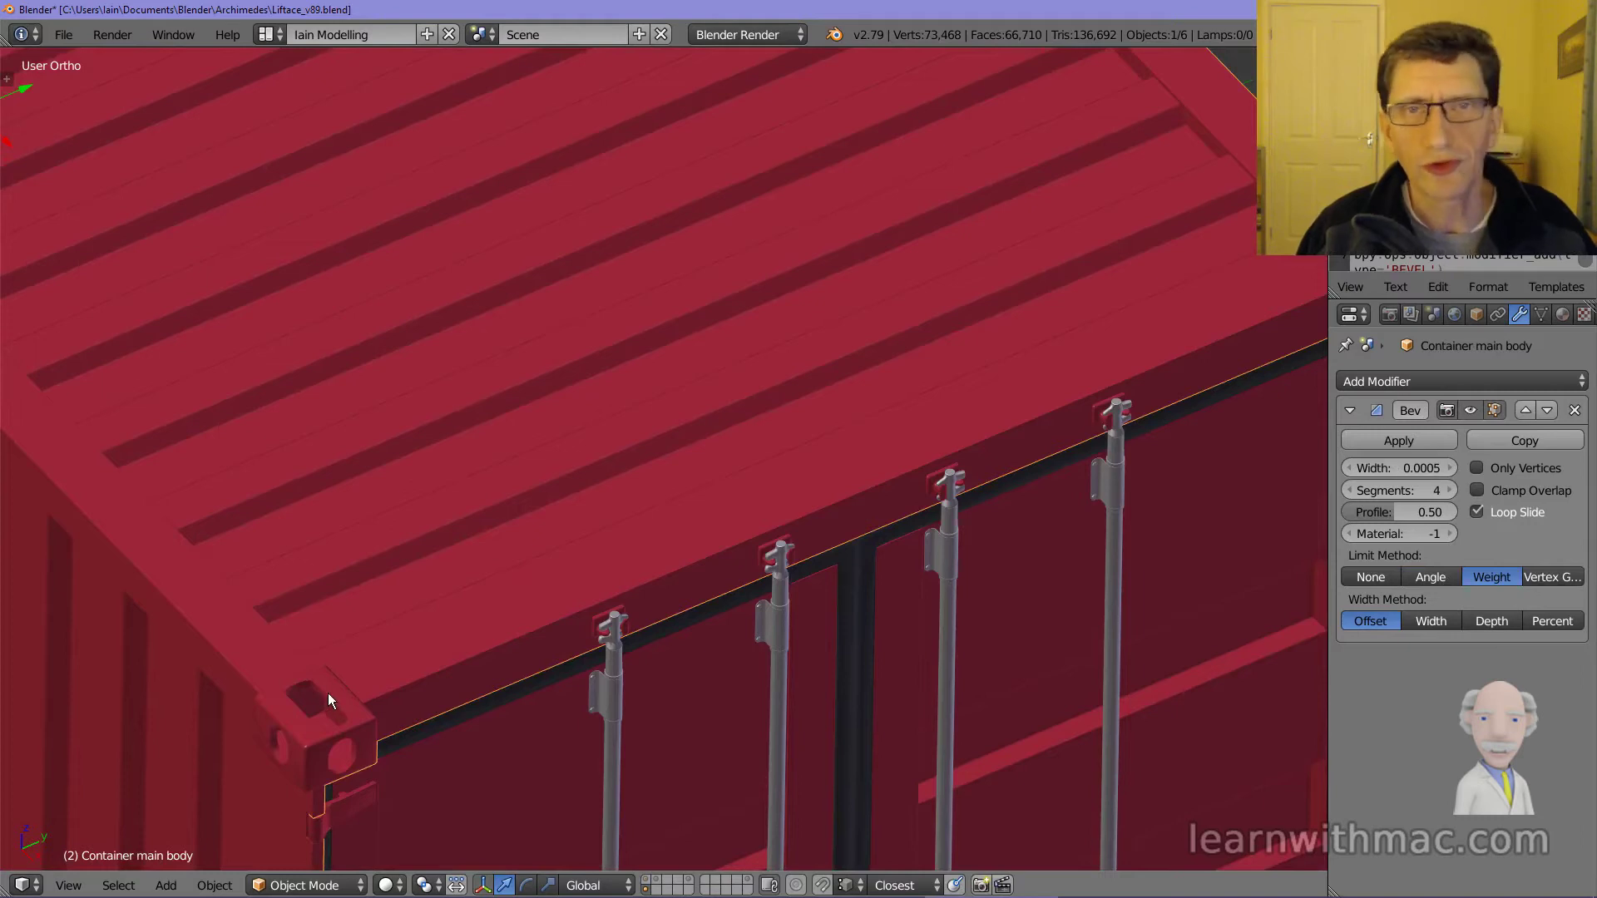
pyautogui.scroll(-8, 478, 563)
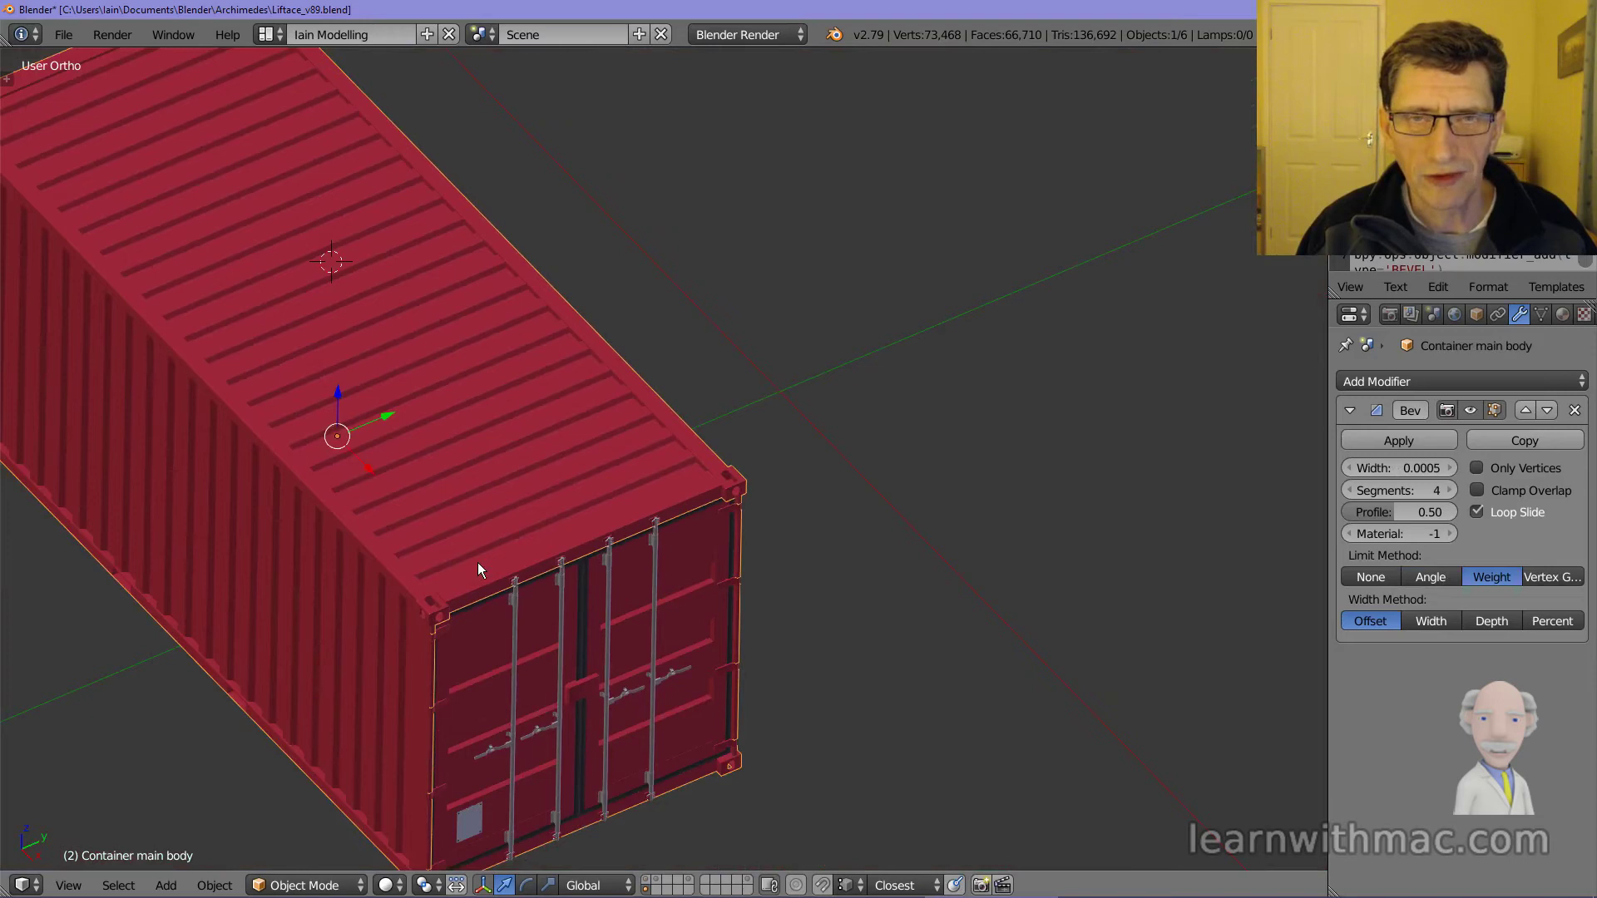
pyautogui.keyDown('shift'); pyautogui.moveTo(477, 564); pyautogui.dragTo(603, 492, button='middle'); pyautogui.keyUp('shift')
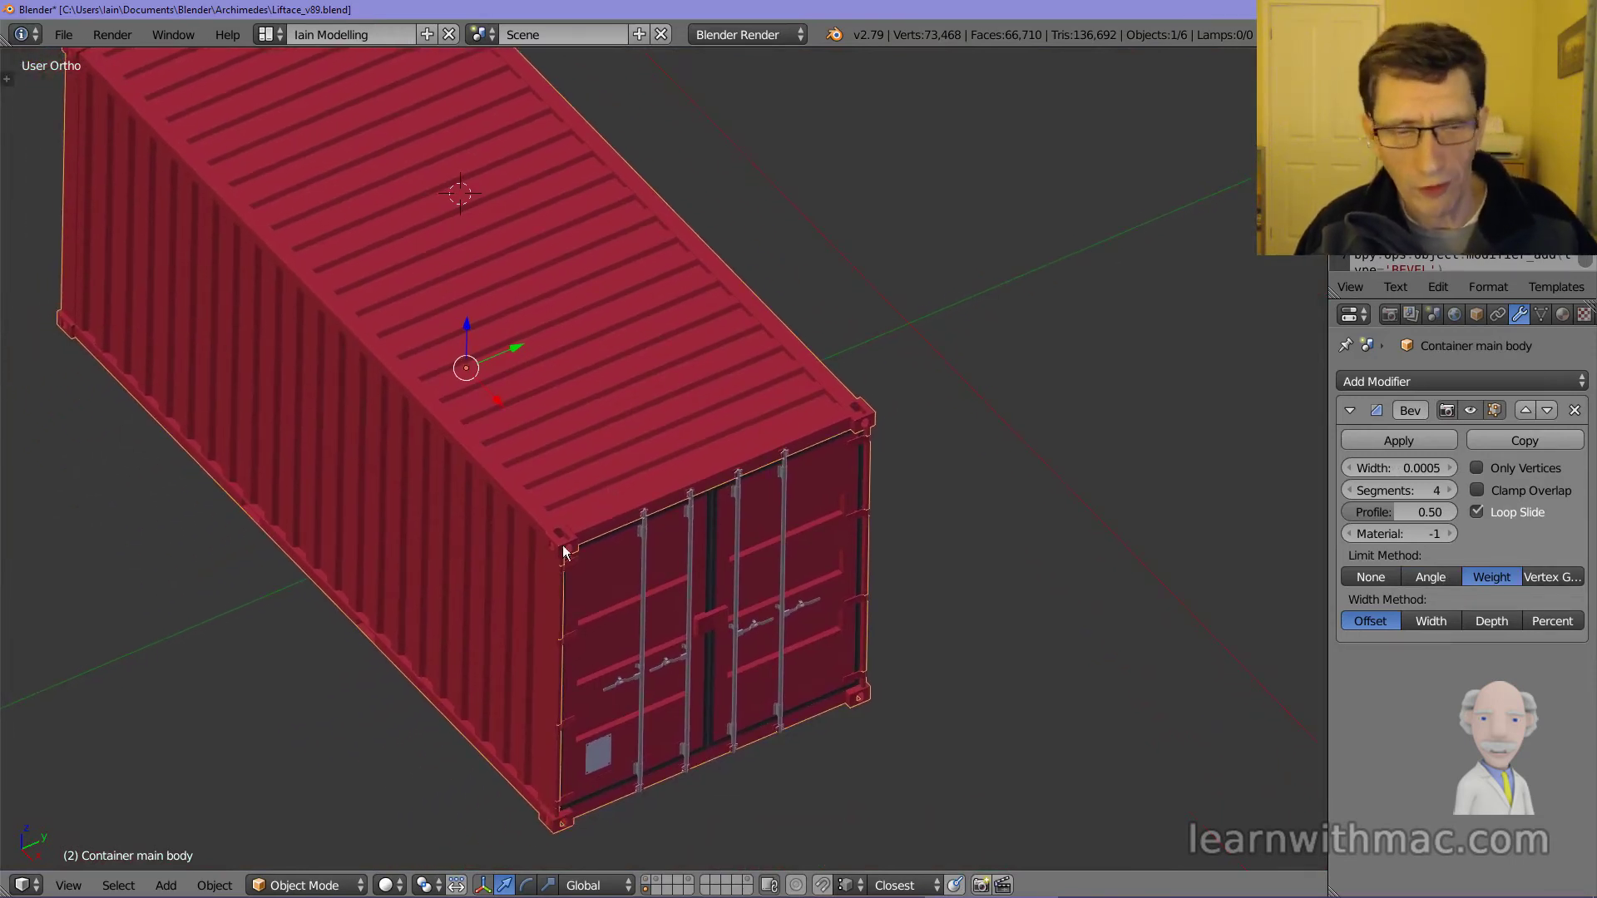
pyautogui.moveTo(556, 621); pyautogui.dragTo(565, 581, button='middle')
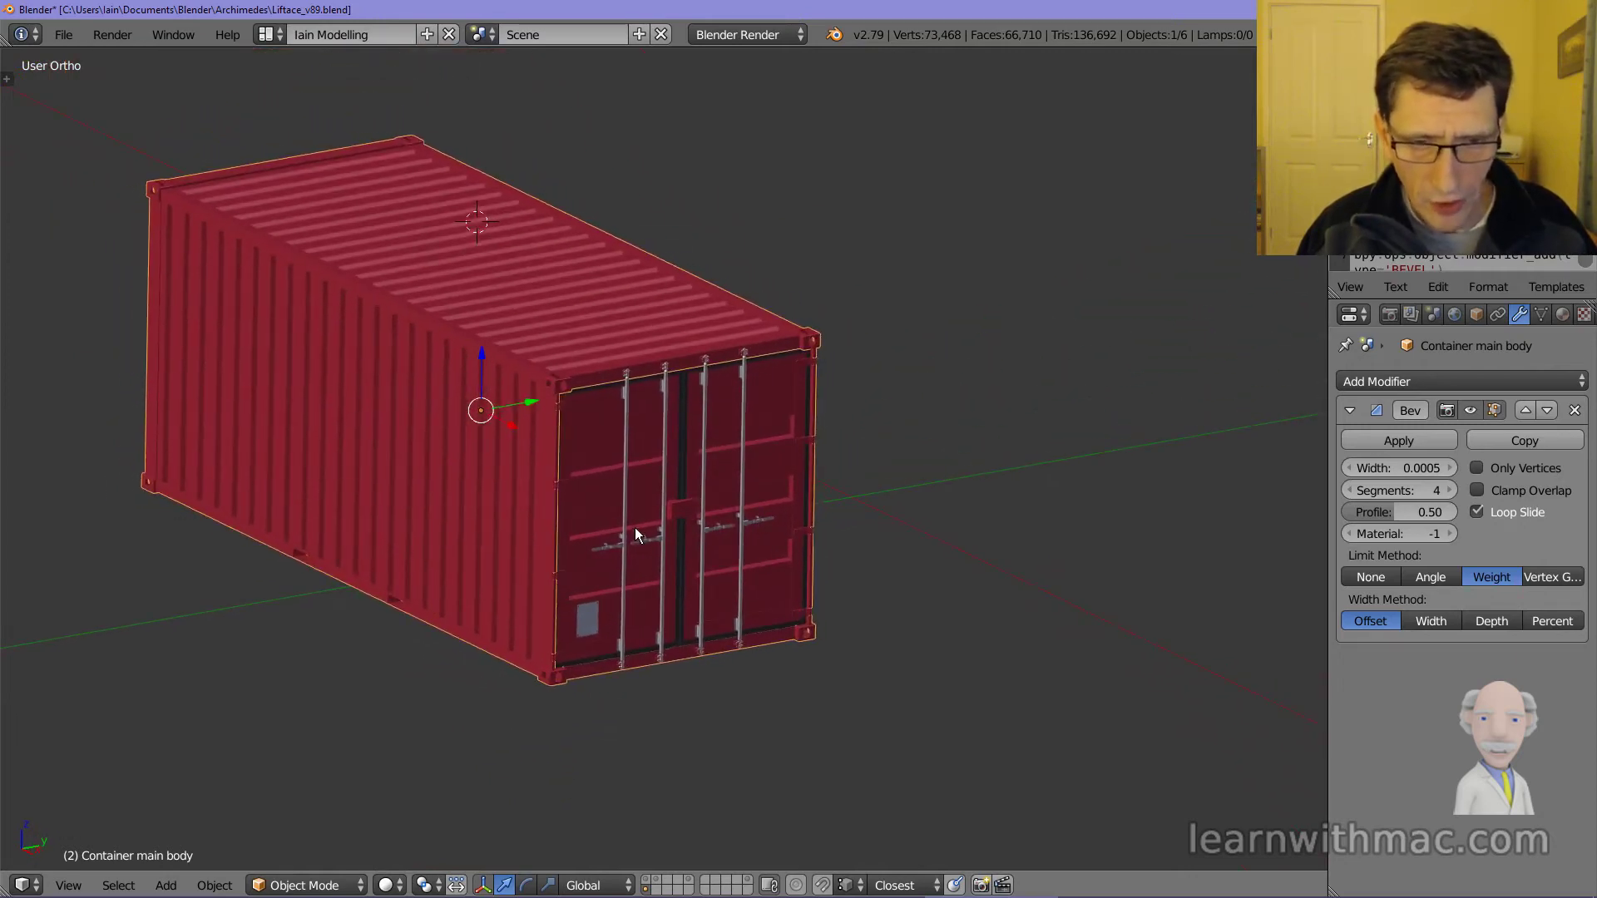
# - Inspect the door handles and the central locking plate on the container's doors
pyautogui.scroll(3, 635, 528)
pyautogui.scroll(2, 655, 546)
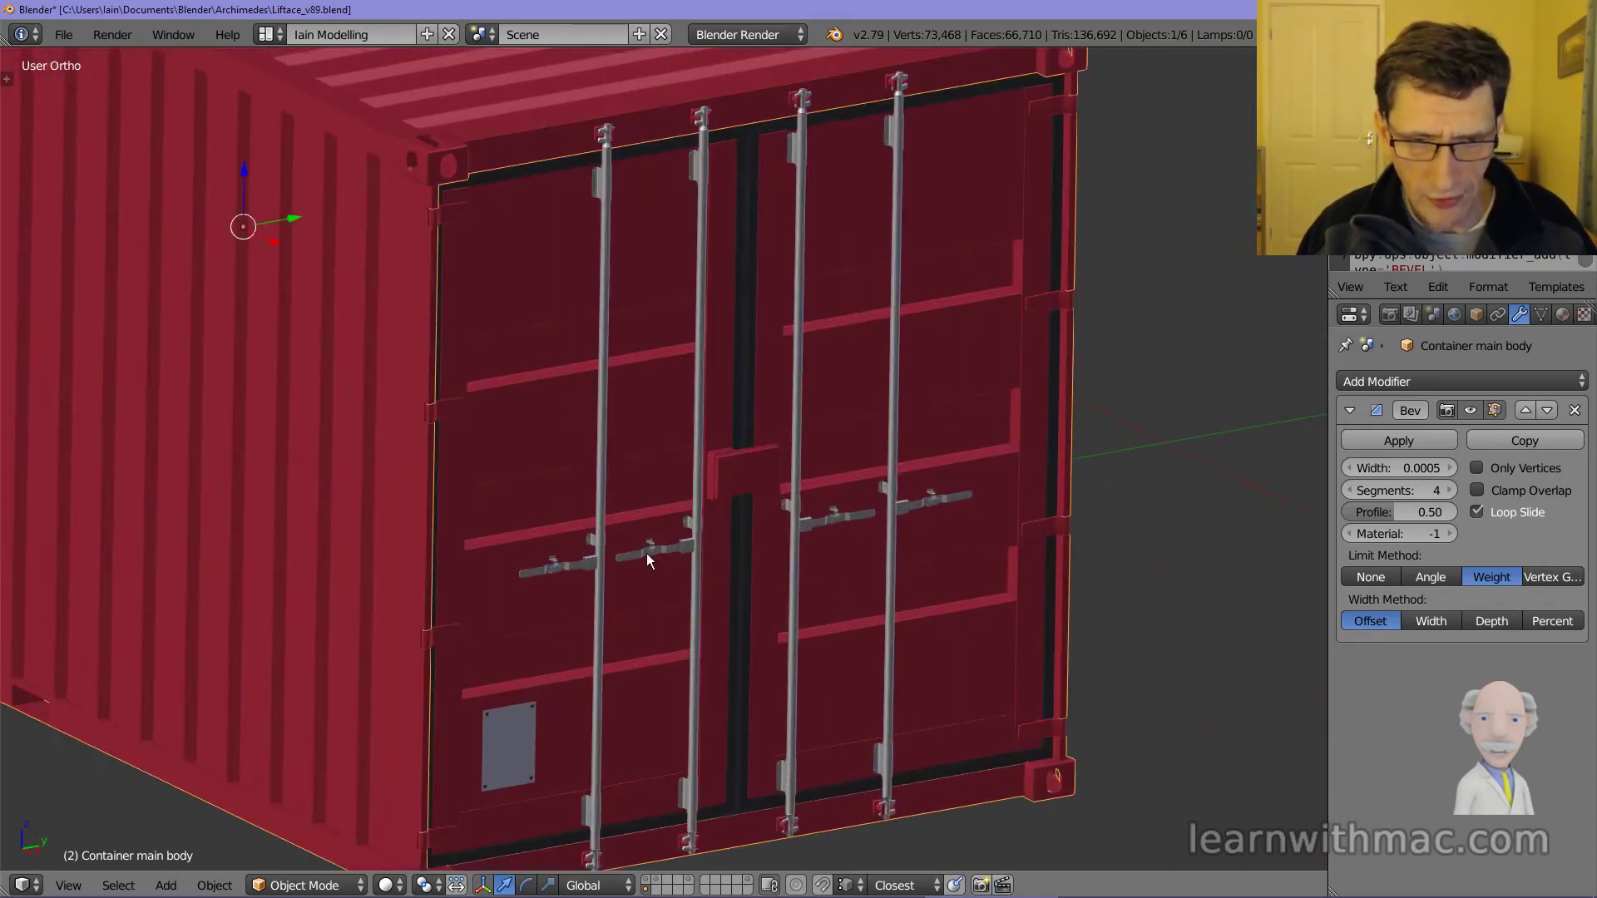
pyautogui.scroll(2, 647, 553)
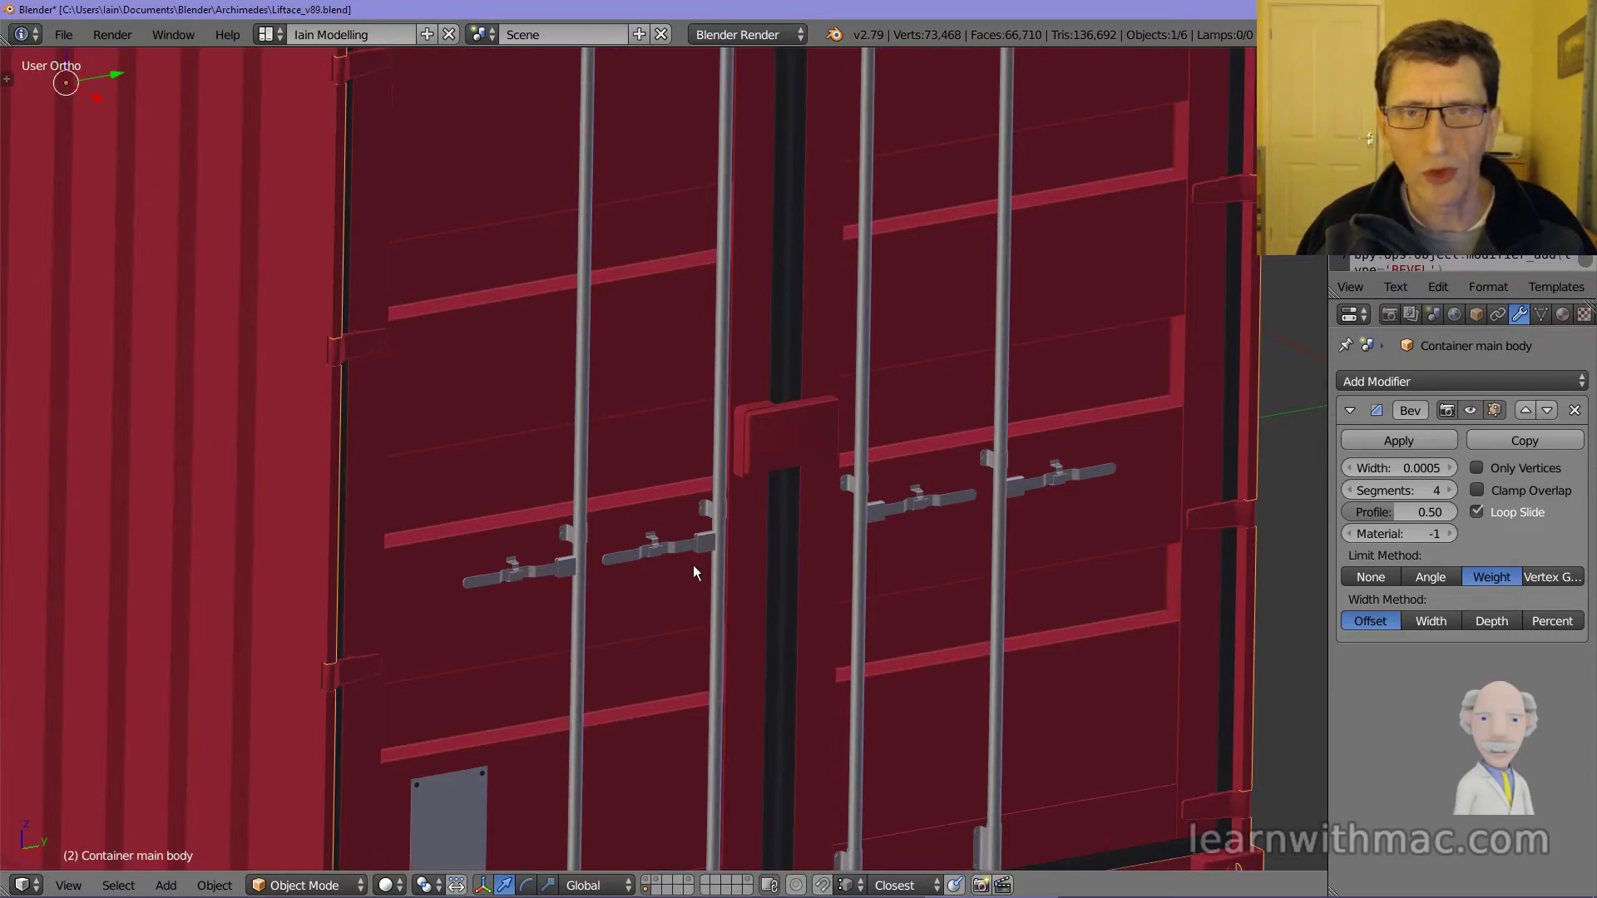
pyautogui.scroll(-5, 693, 565)
pyautogui.moveTo(693, 565)
pyautogui.mouseDown(button='middle')
pyautogui.moveTo(729, 559)
pyautogui.moveTo(500, 553)
pyautogui.moveTo(909, 555)
pyautogui.moveTo(707, 581)
pyautogui.mouseUp(button='middle')
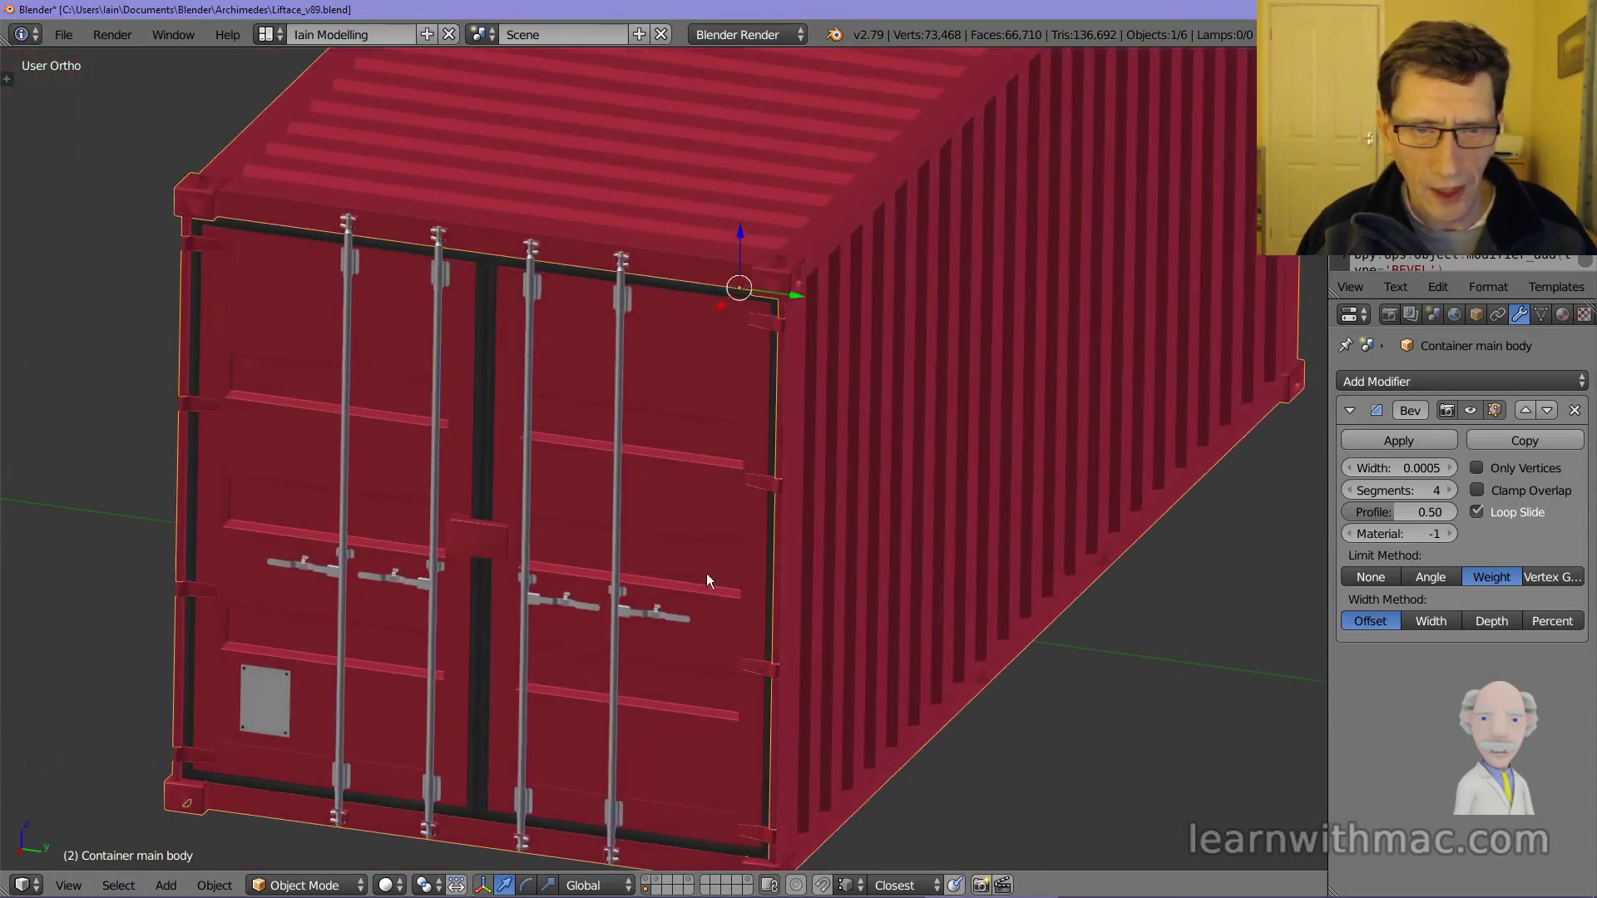
# - Select the container's locking bars and inspect the upper end of one bar up close
pyautogui.rightClick(531, 446)
pyautogui.scroll(5, 521, 496)
pyautogui.keyDown('shift'); pyautogui.moveTo(556, 517); pyautogui.dragTo(670, 720, button='middle'); pyautogui.keyUp('shift')
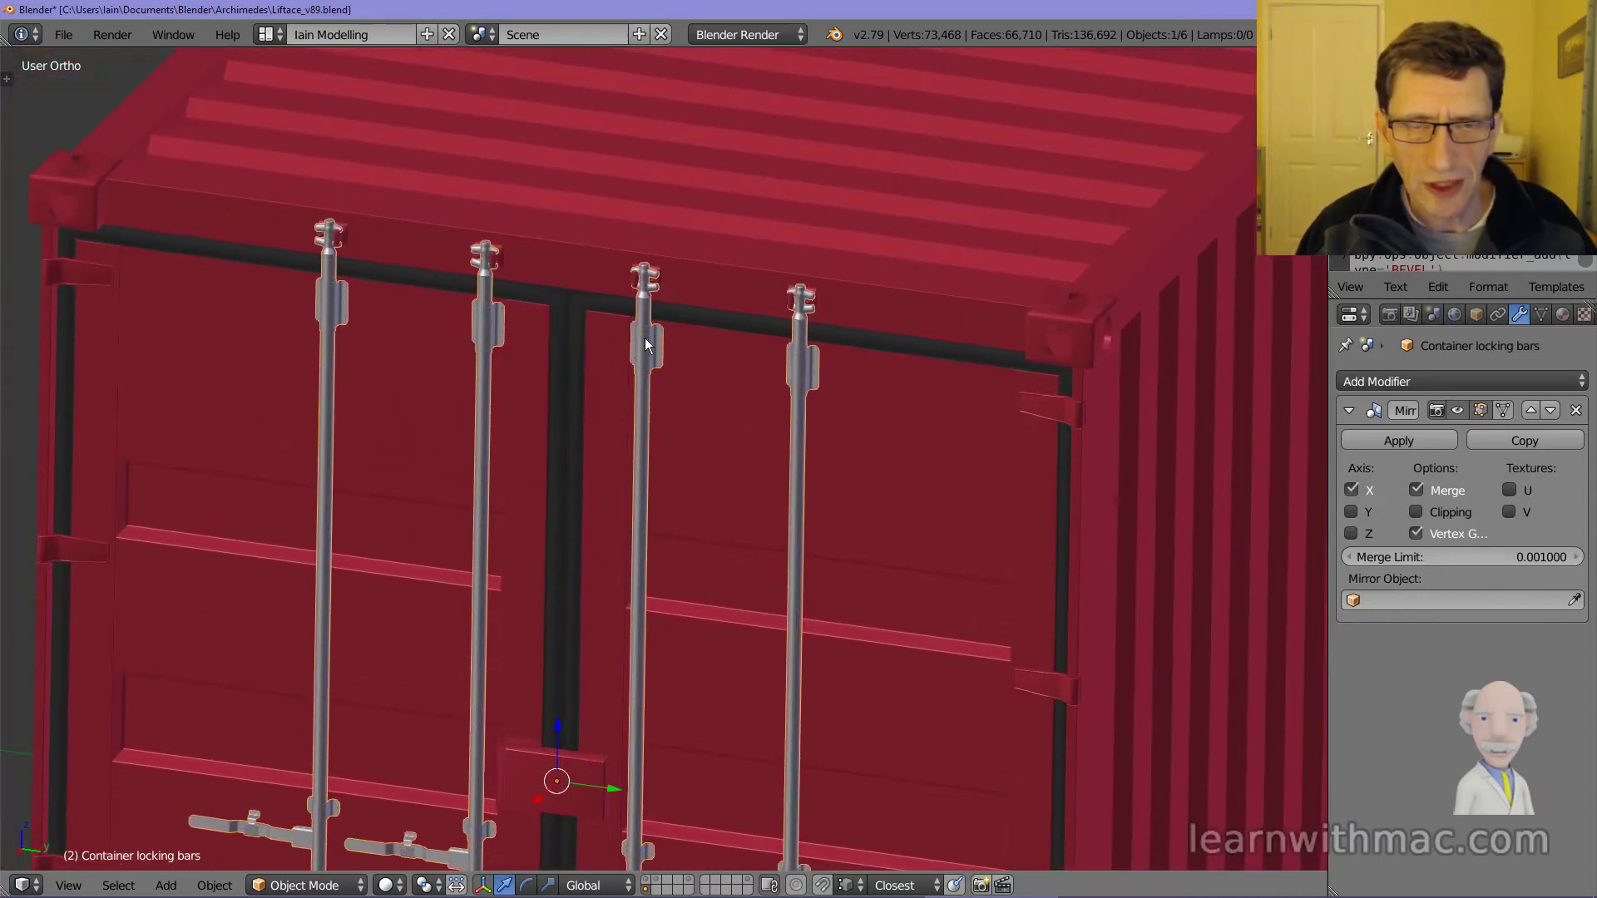
pyautogui.scroll(7, 645, 338)
pyautogui.scroll(3, 661, 196)
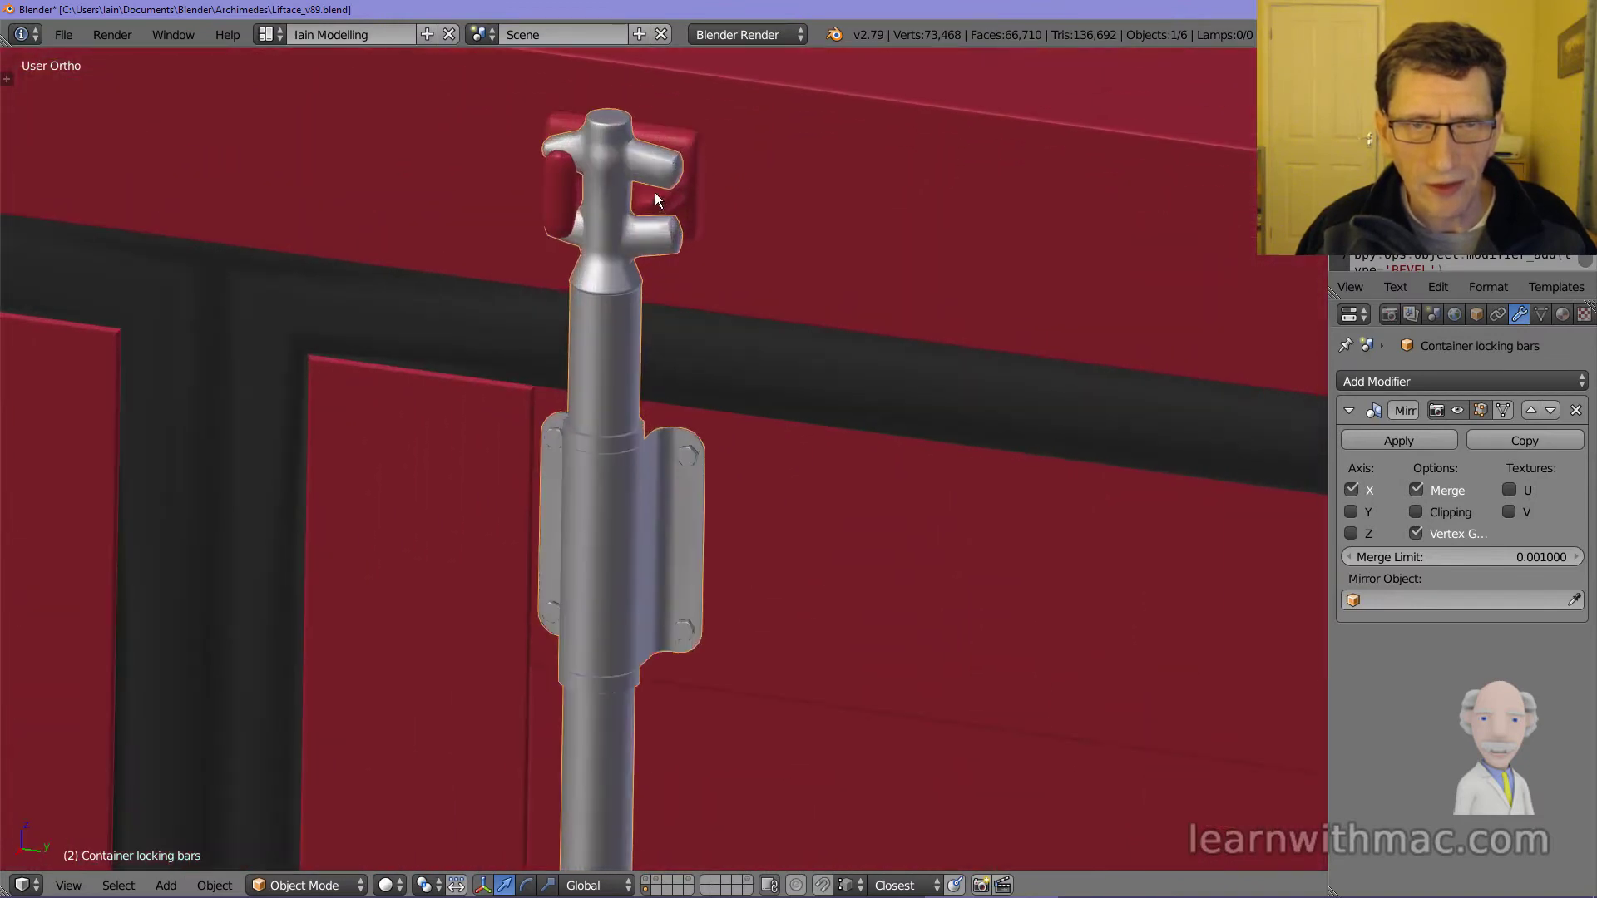
# - Select the container's locking castings and inspect them at the upper and lower ends of the locking bars
pyautogui.rightClick(686, 196)
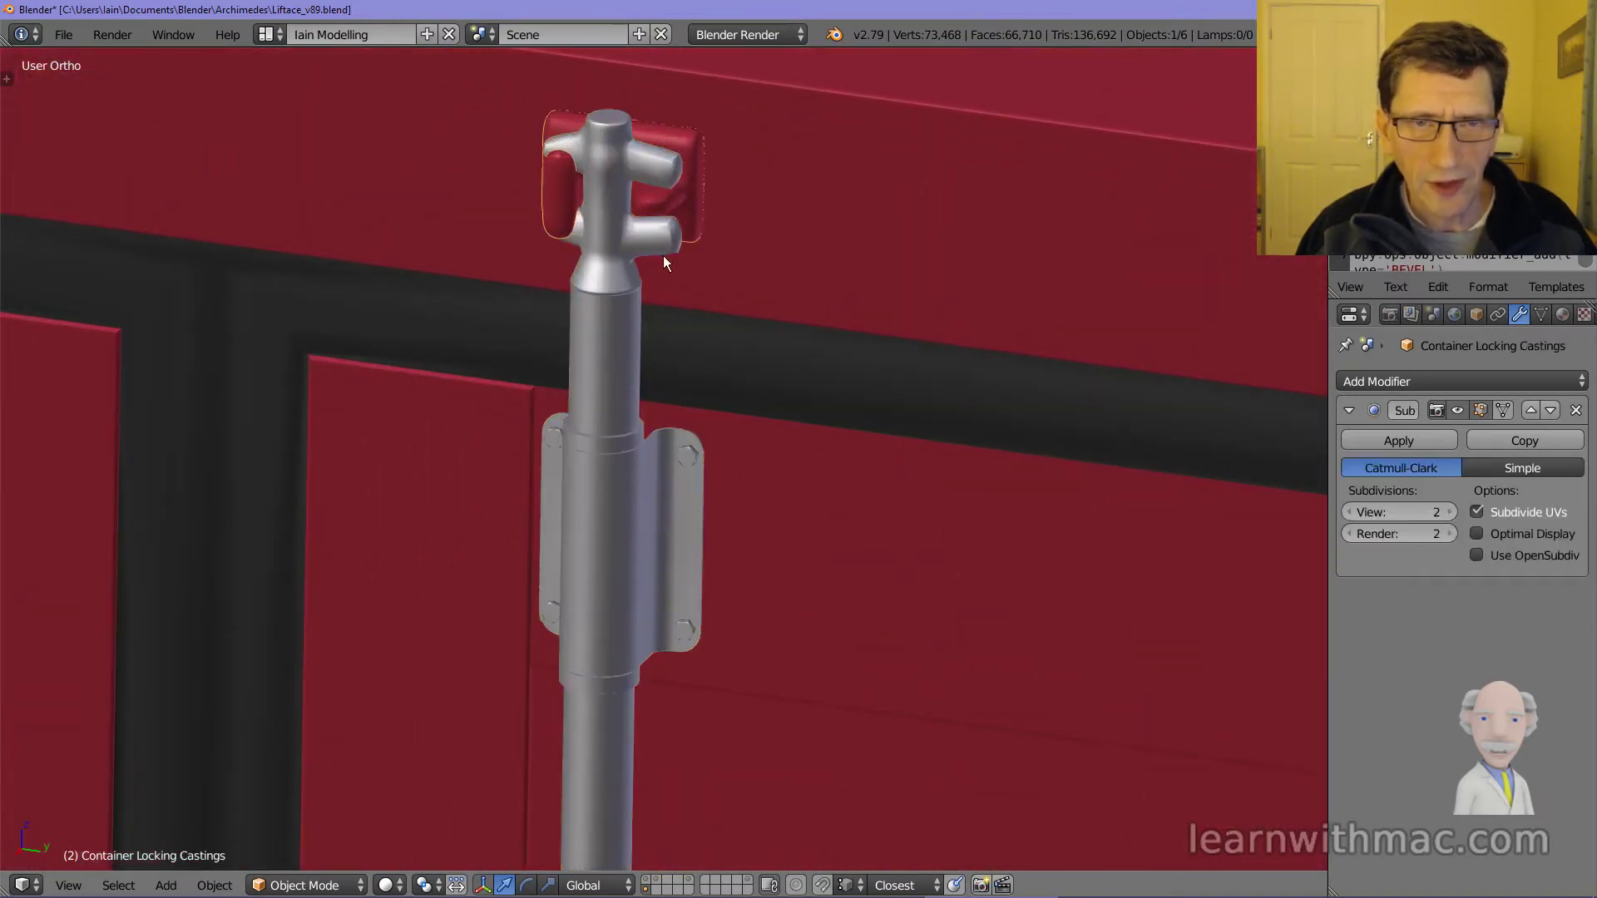
pyautogui.keyDown('shift'); pyautogui.scroll(4, 661, 256); pyautogui.keyUp('shift')
pyautogui.moveTo(650, 288); pyautogui.dragTo(638, 288, button='middle')
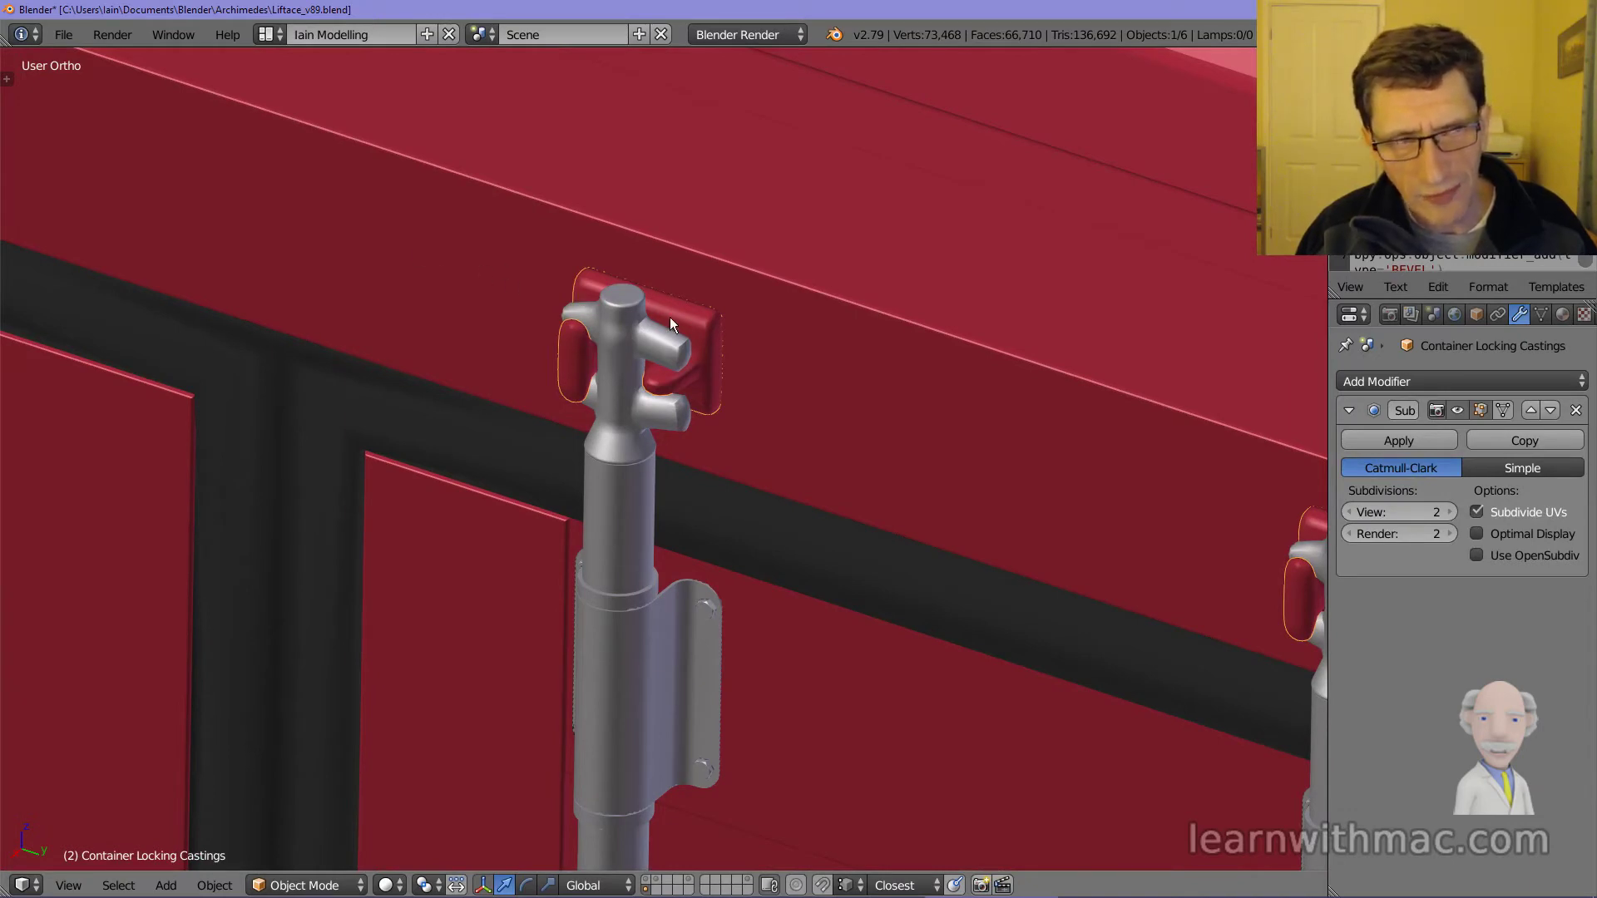
pyautogui.scroll(-6, 582, 350)
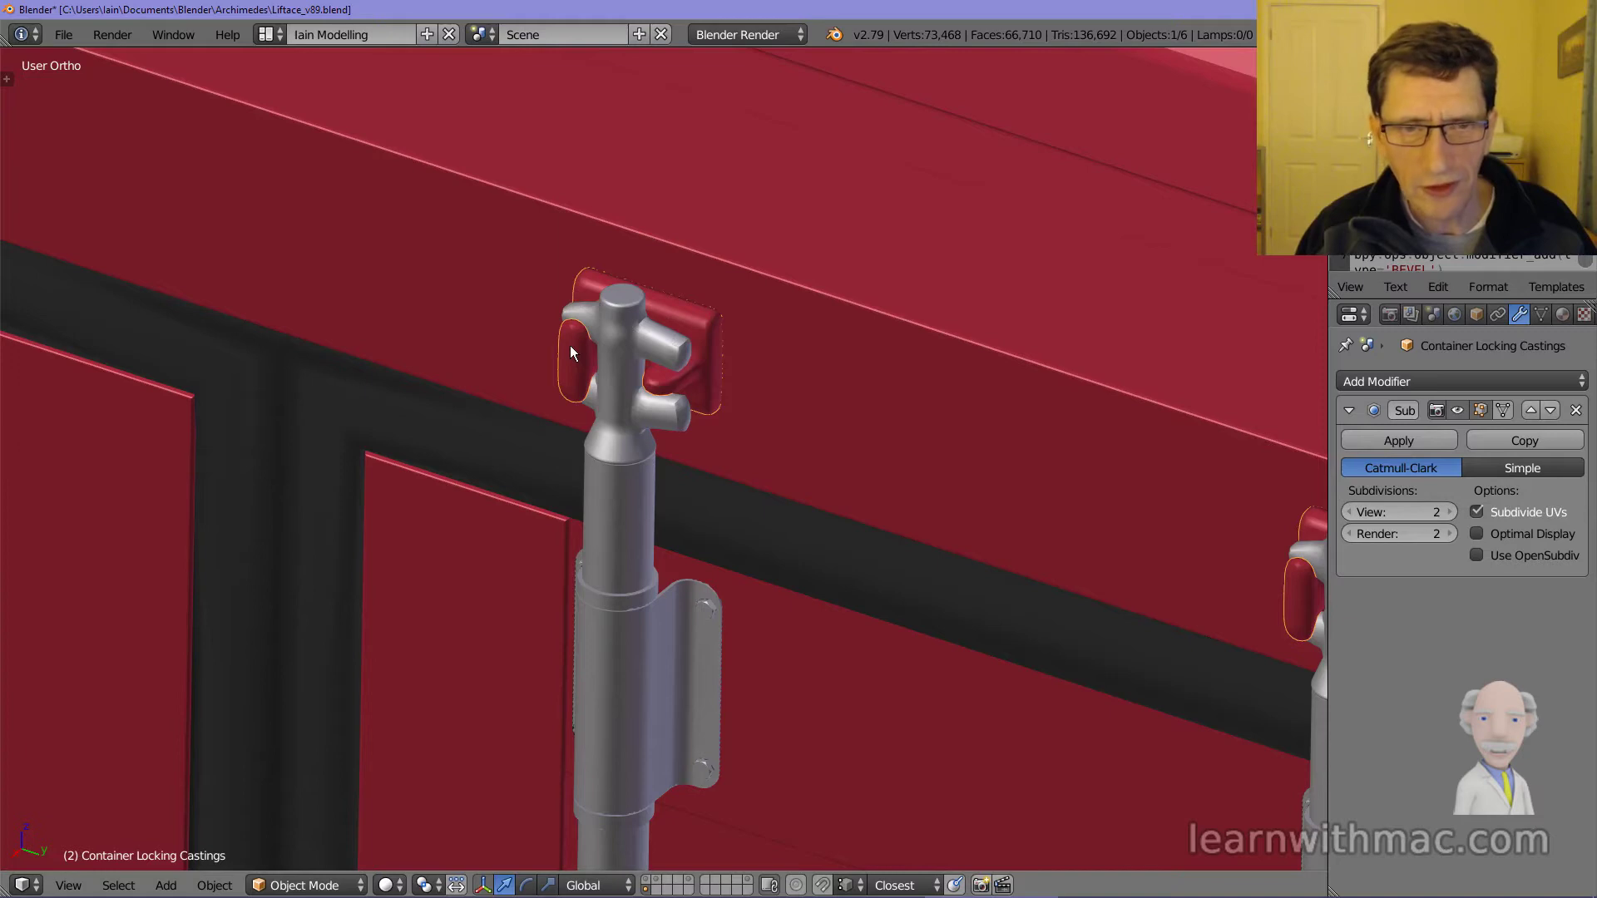
pyautogui.moveTo(583, 497); pyautogui.dragTo(604, 720, button='middle')
pyautogui.scroll(4, 604, 727)
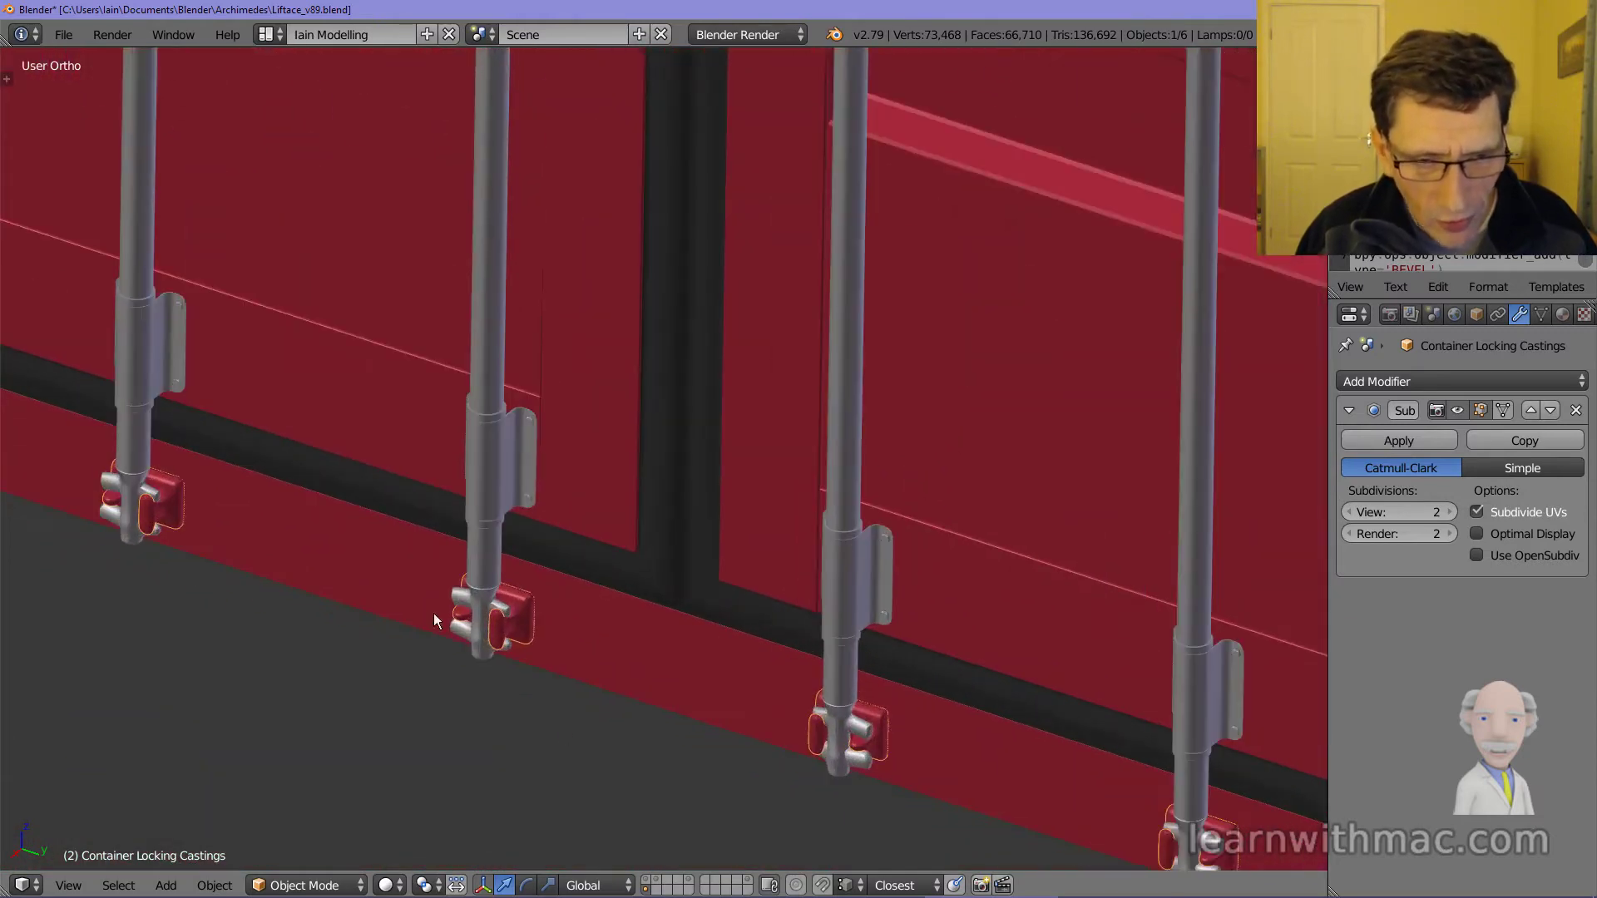
# - Inspect a door handle and its retaining catch up close on the container's locking bar
pyautogui.scroll(-6, 719, 680)
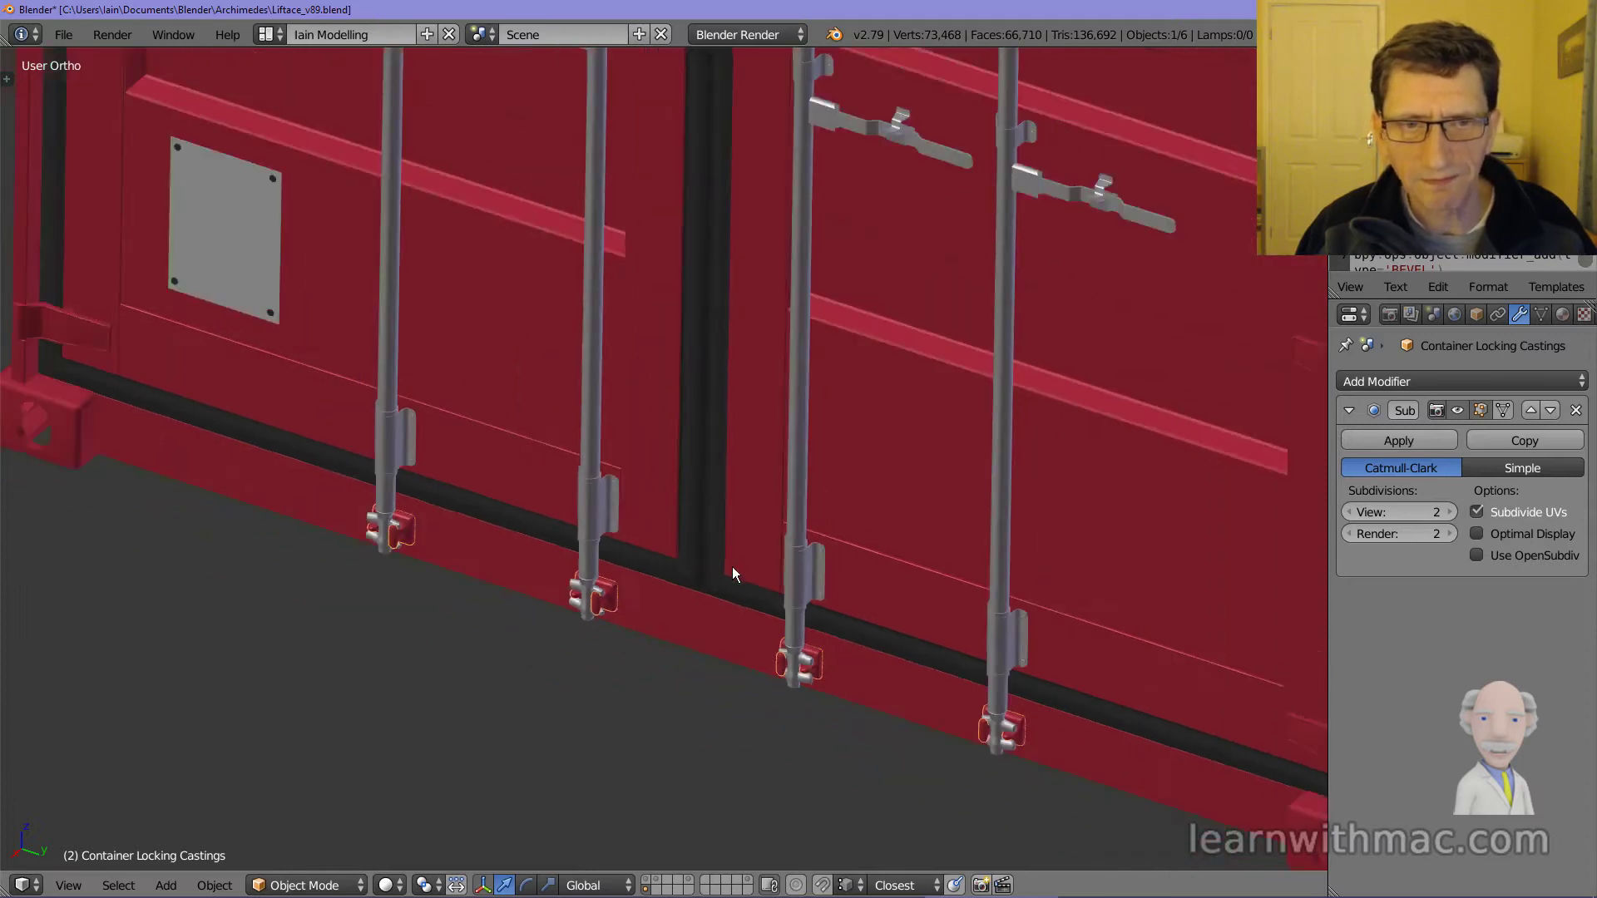
pyautogui.moveTo(764, 386); pyautogui.dragTo(701, 581, button='middle')
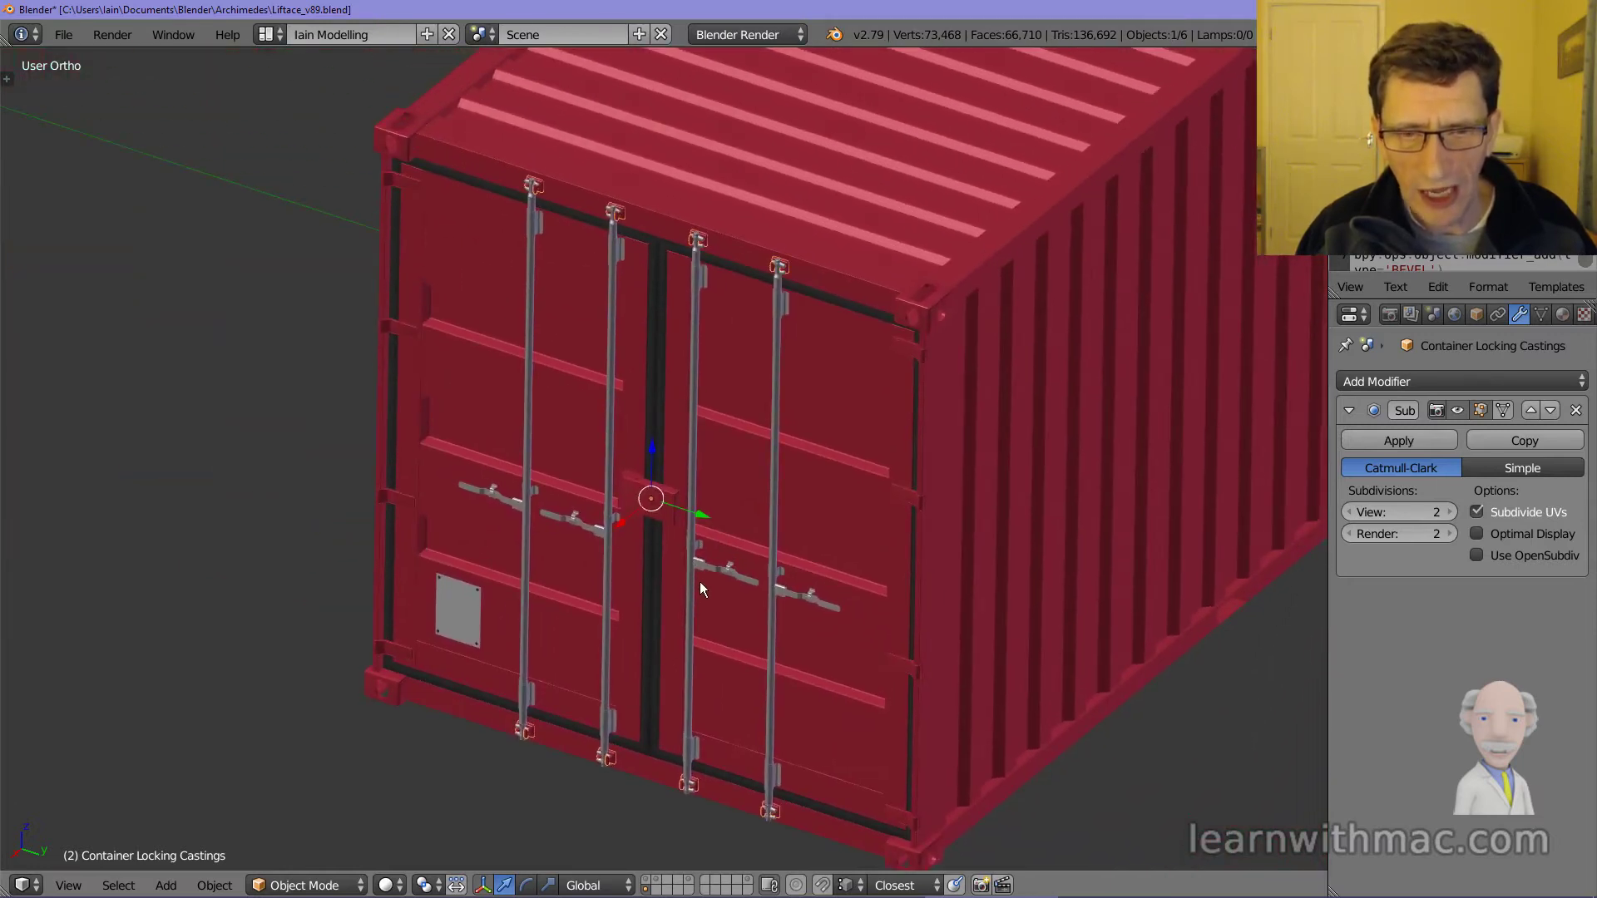
pyautogui.scroll(5, 702, 578)
pyautogui.scroll(5, 767, 571)
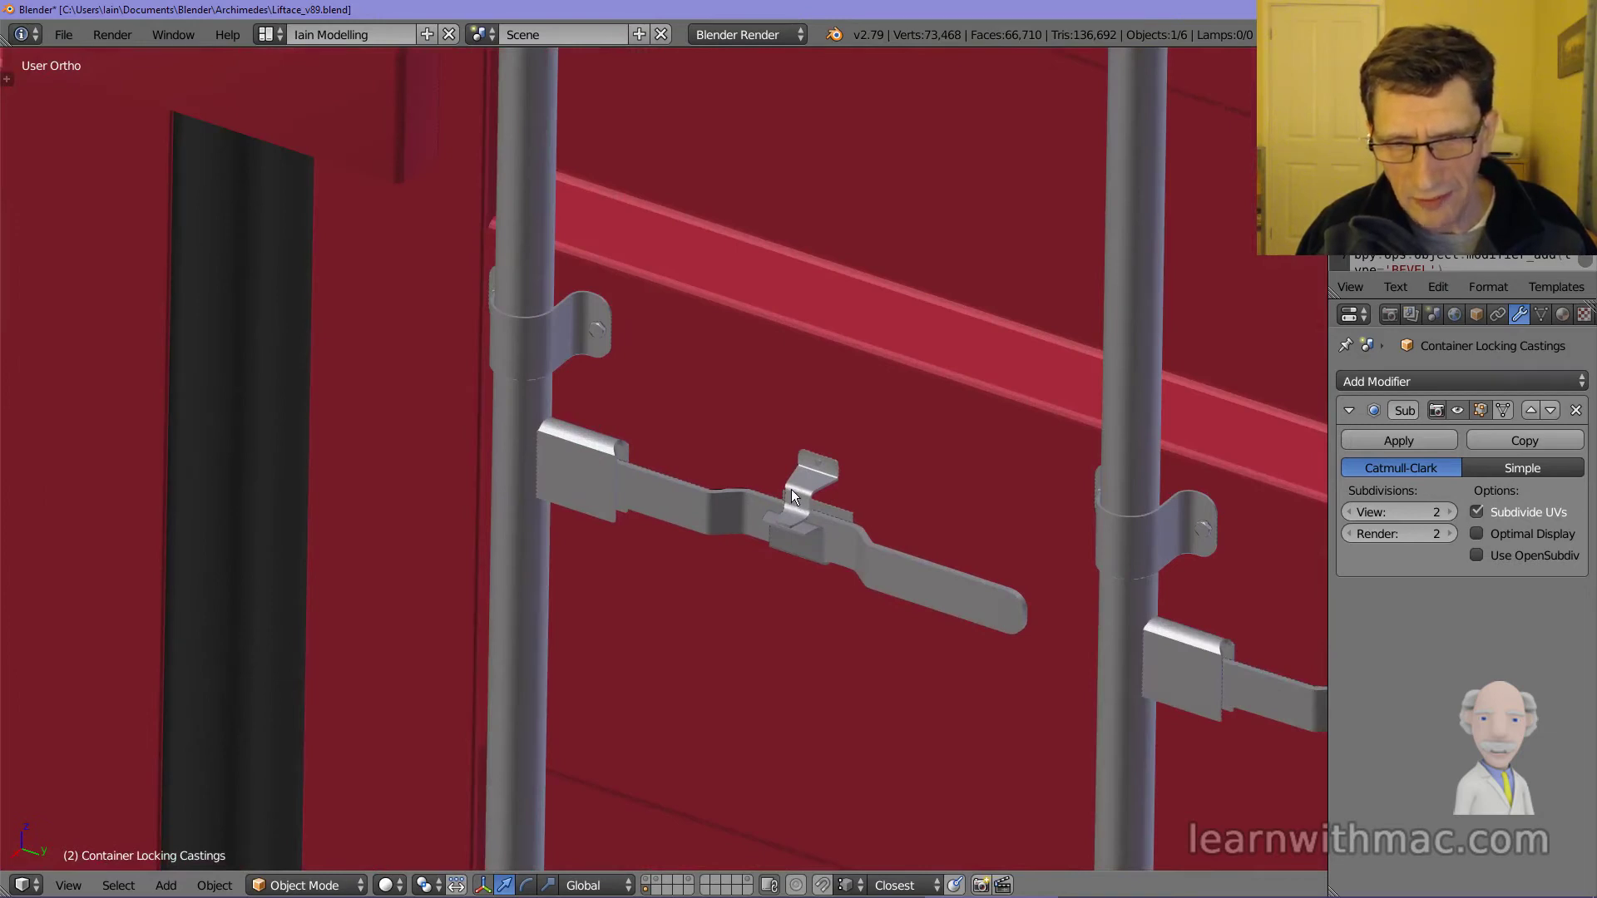
pyautogui.scroll(2, 791, 489)
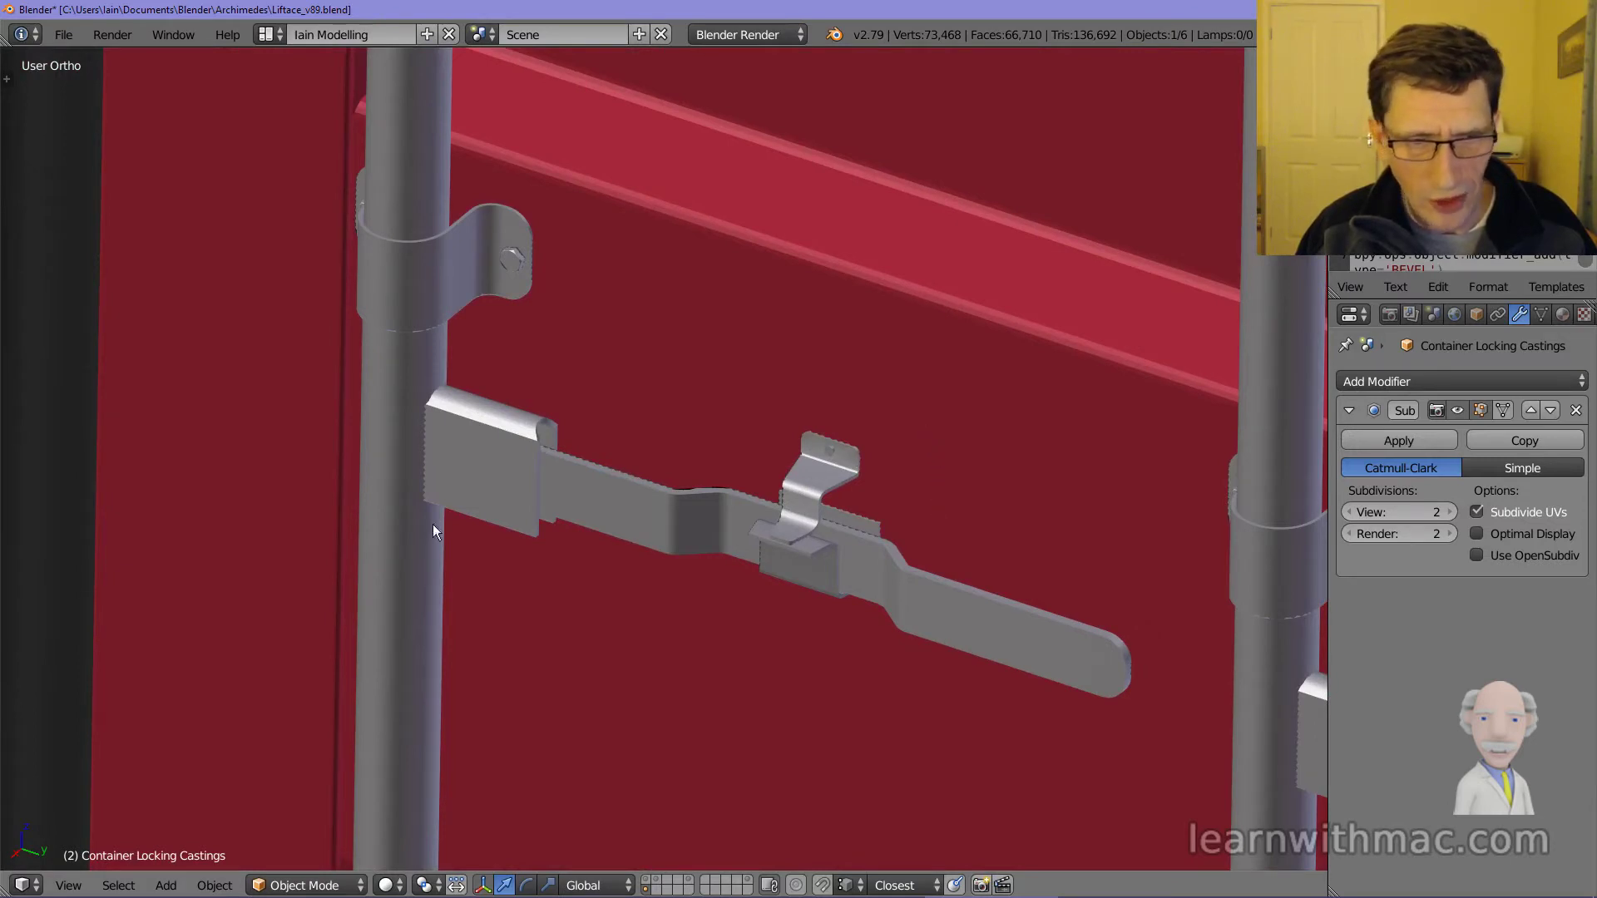
pyautogui.scroll(-8, 414, 537)
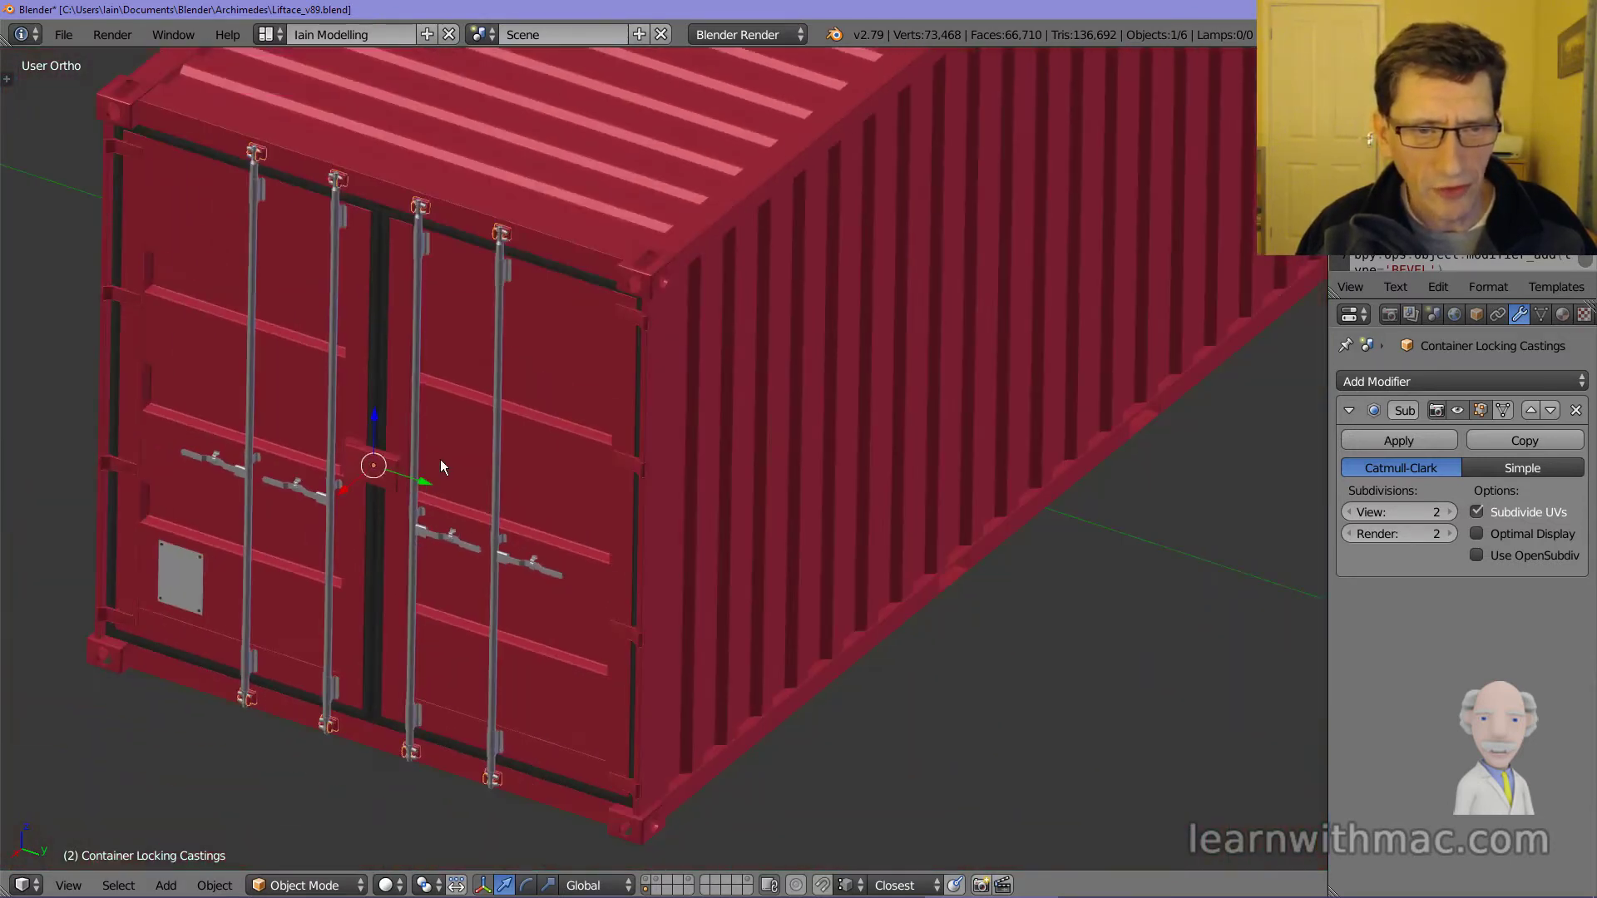
# - Inspect the upper ends of the locking bars and view the container's whole door end
pyautogui.scroll(6, 440, 467)
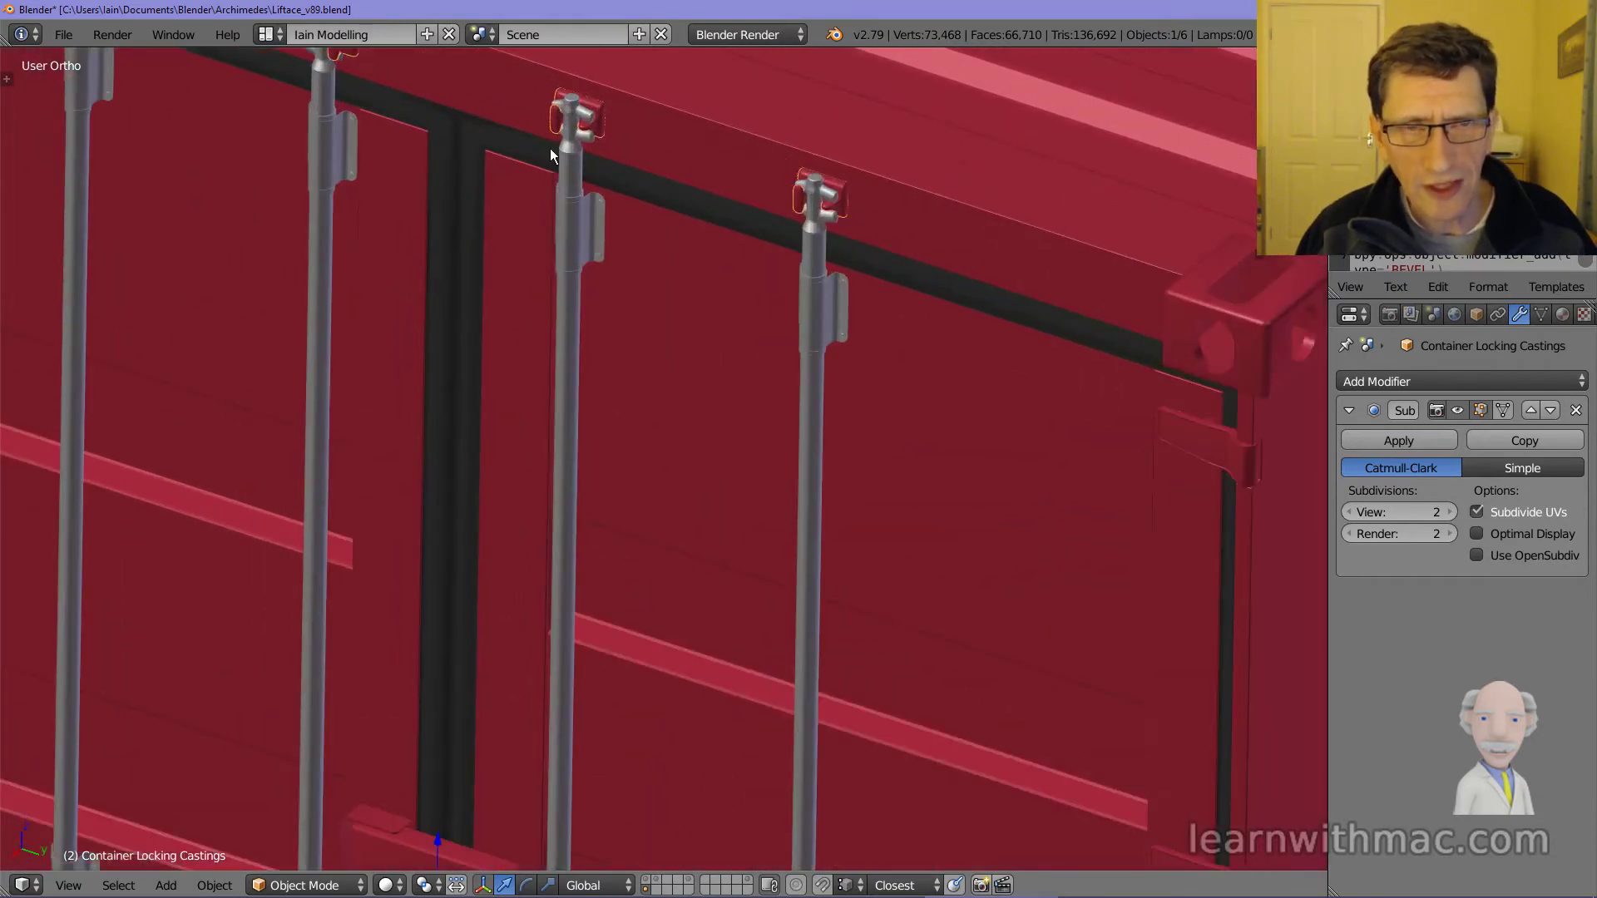
pyautogui.scroll(-6, 554, 103)
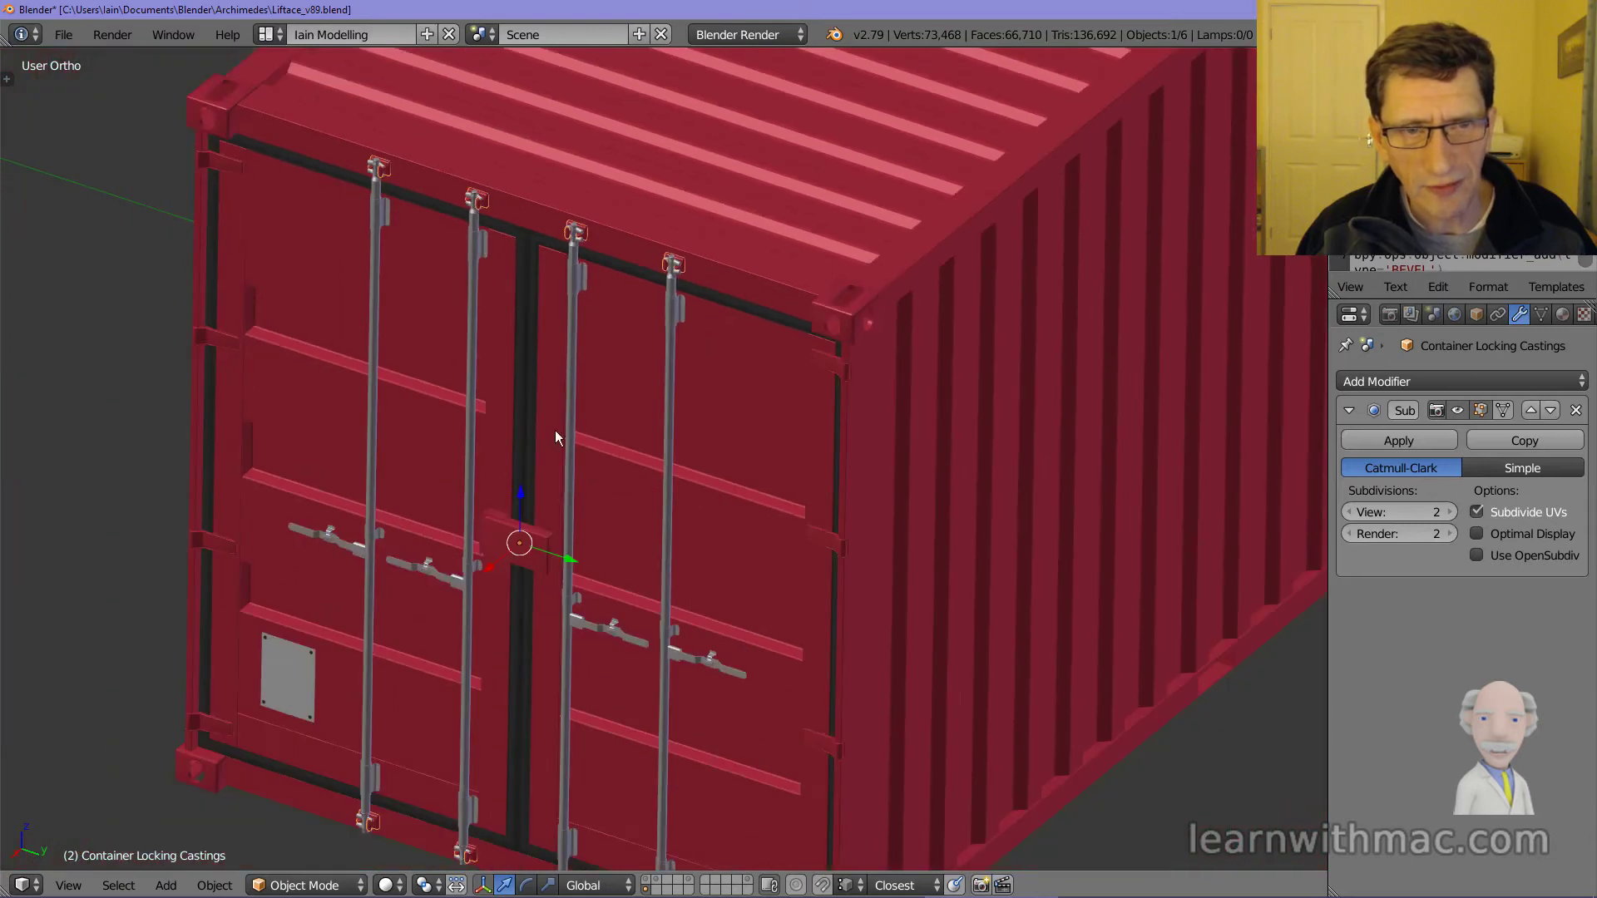
pyautogui.keyDown('shift'); pyautogui.scroll(-4, 550, 383); pyautogui.keyUp('shift')
pyautogui.scroll(-2, 555, 350)
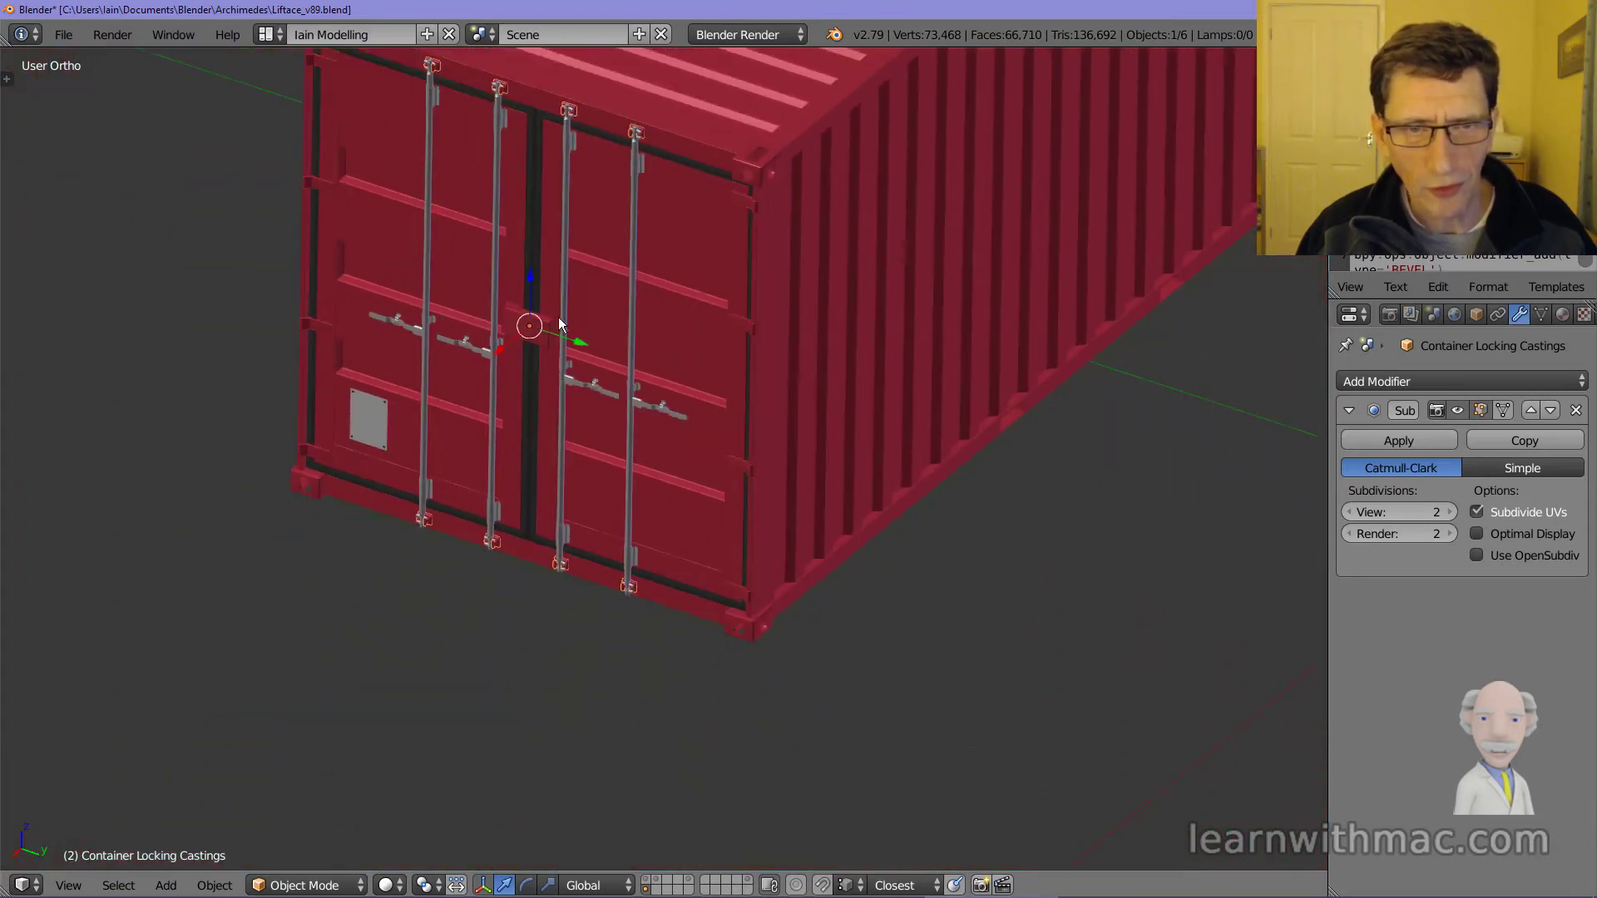
pyautogui.keyDown('shift'); pyautogui.scroll(4, 570, 365); pyautogui.keyUp('shift')
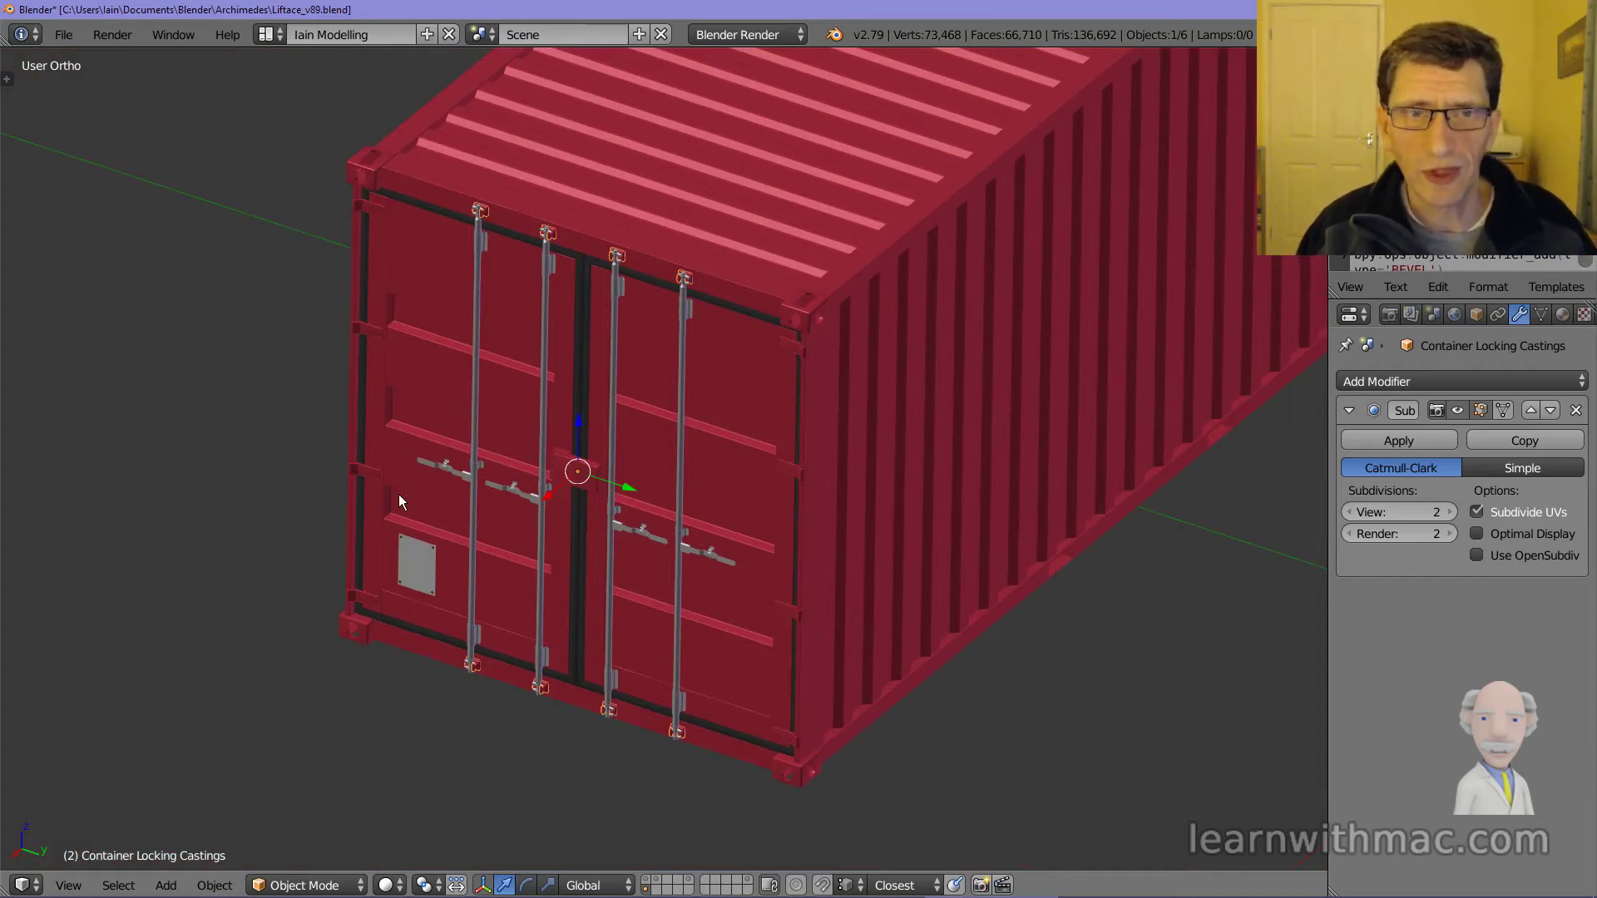
# - Inspect the door hinges beside the corrugated side wall, examining the uppermost hinge up close
pyautogui.moveTo(405, 498); pyautogui.dragTo(477, 483, button='middle')
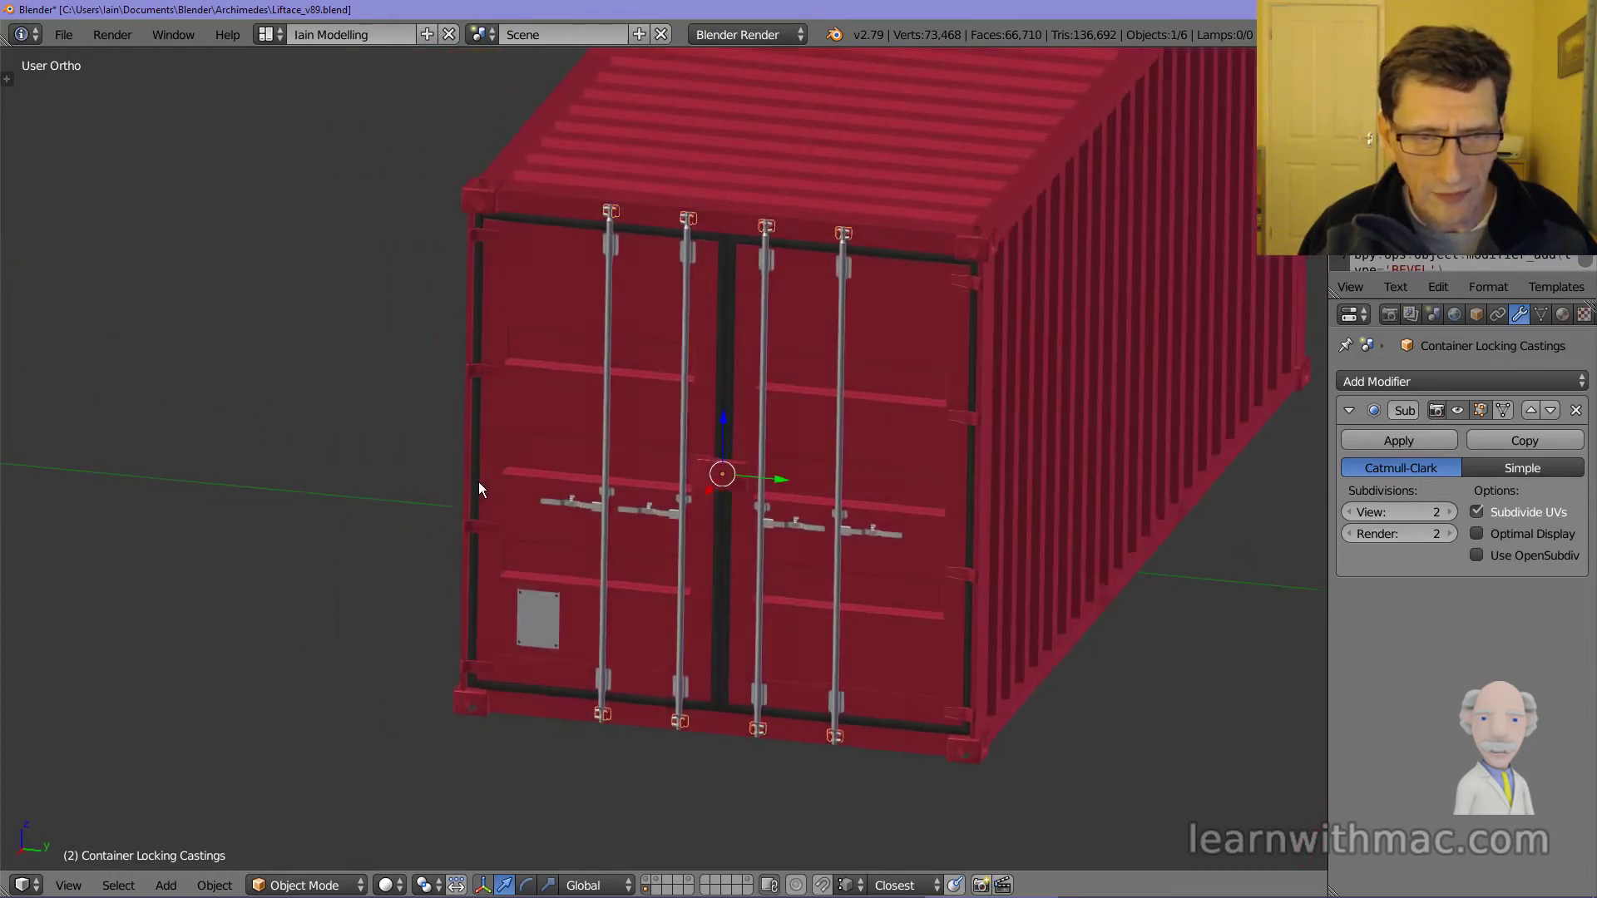
pyautogui.moveTo(723, 511); pyautogui.dragTo(605, 429, button='middle')
pyautogui.scroll(6, 606, 430)
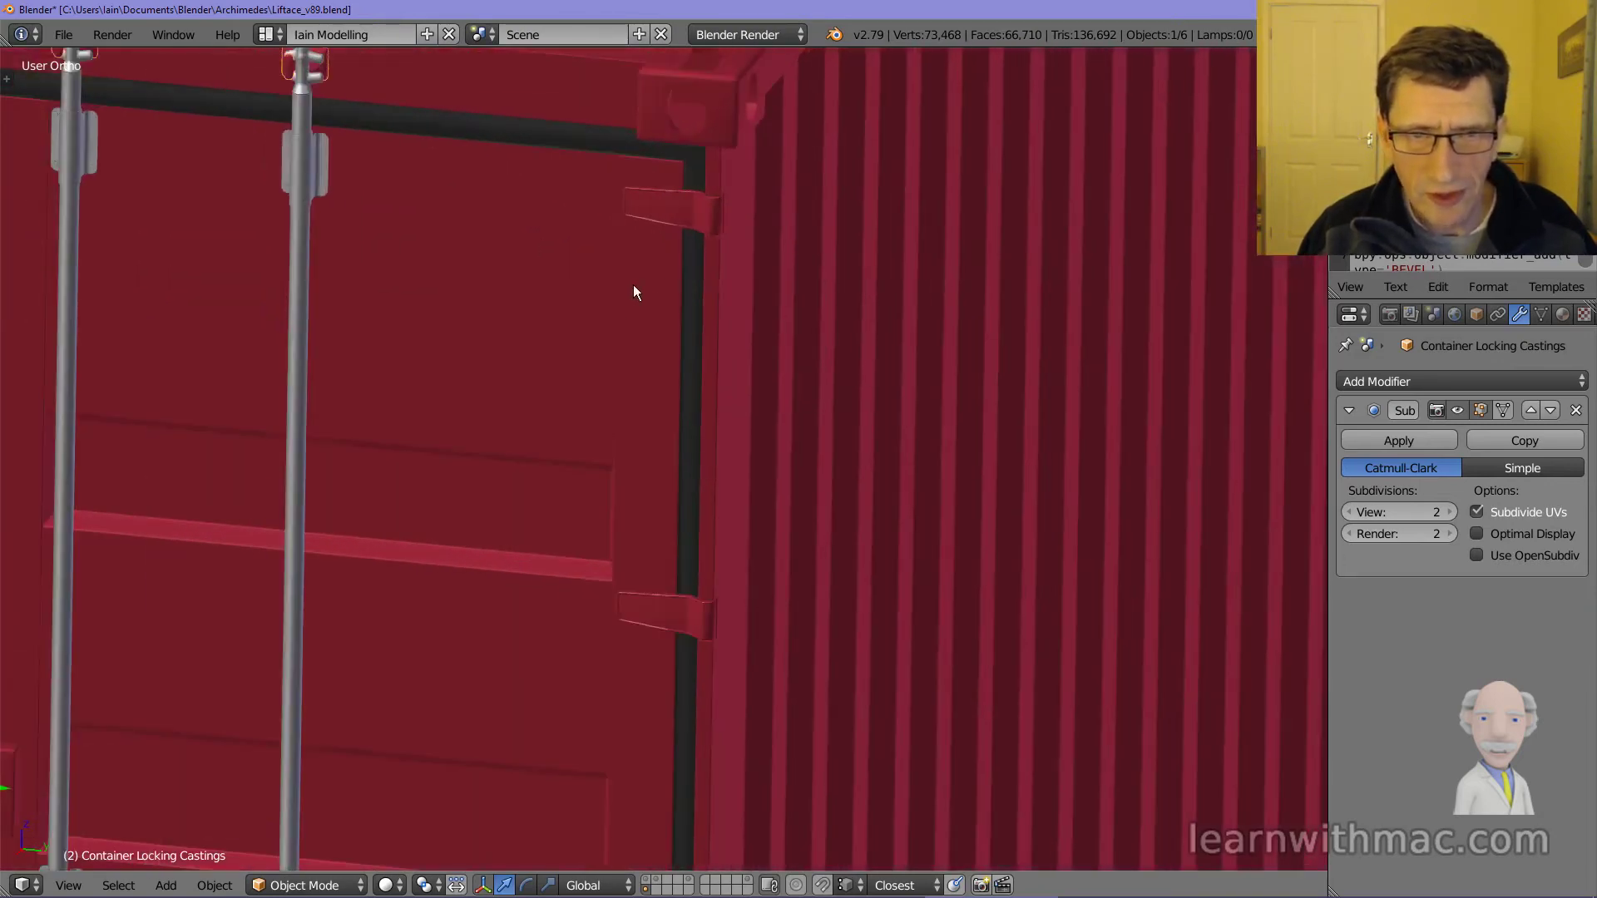
pyautogui.scroll(5, 671, 196)
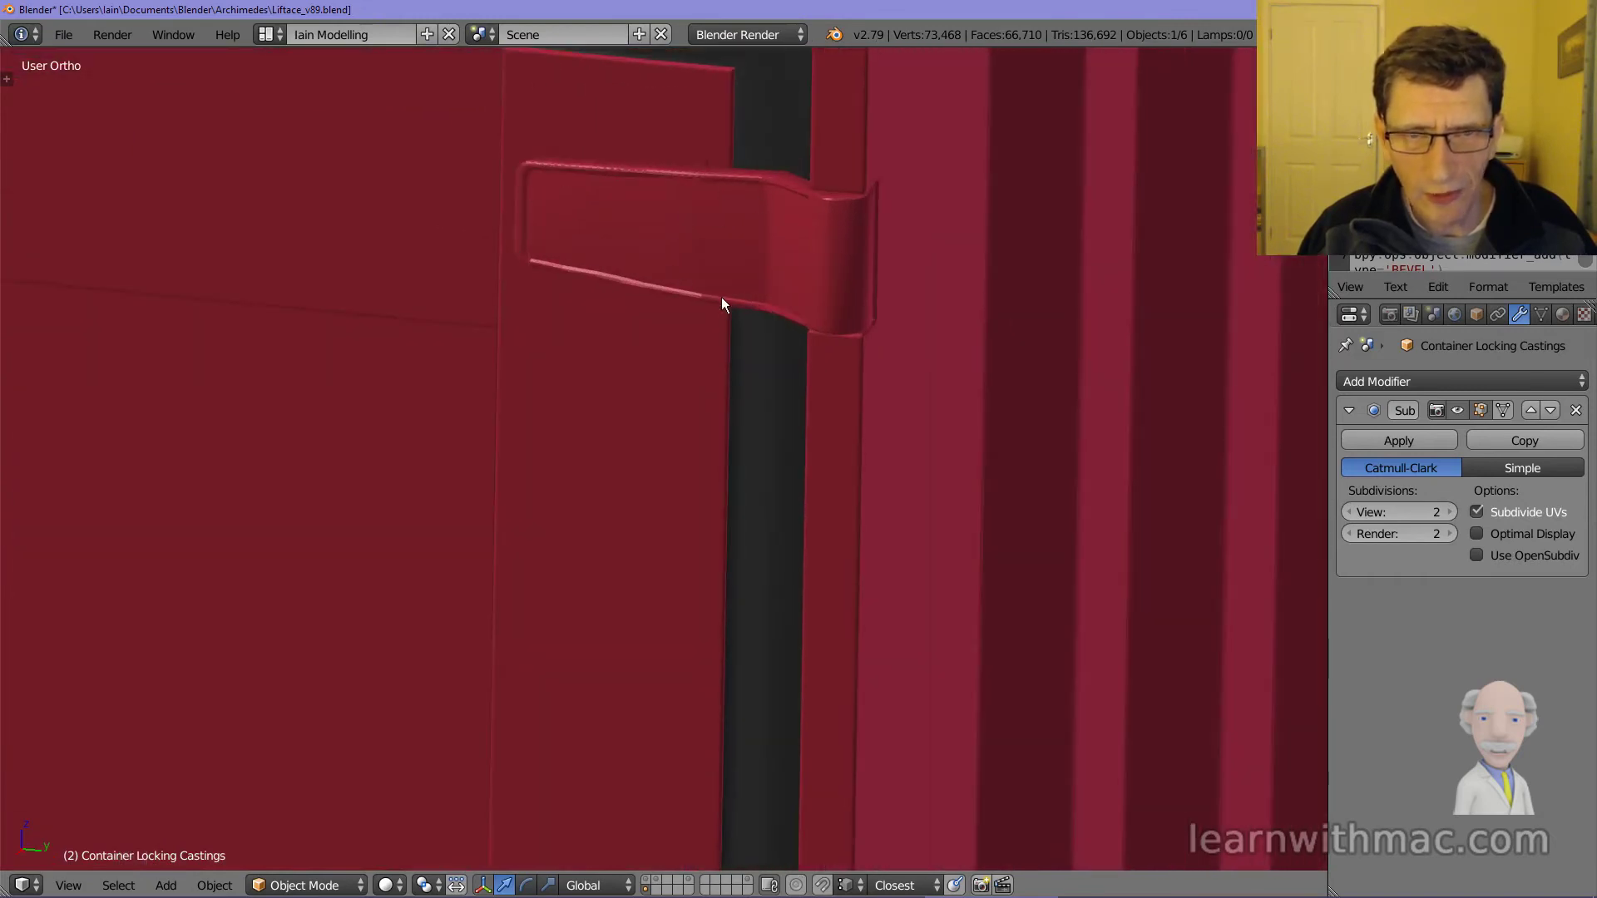
pyautogui.scroll(-8, 691, 340)
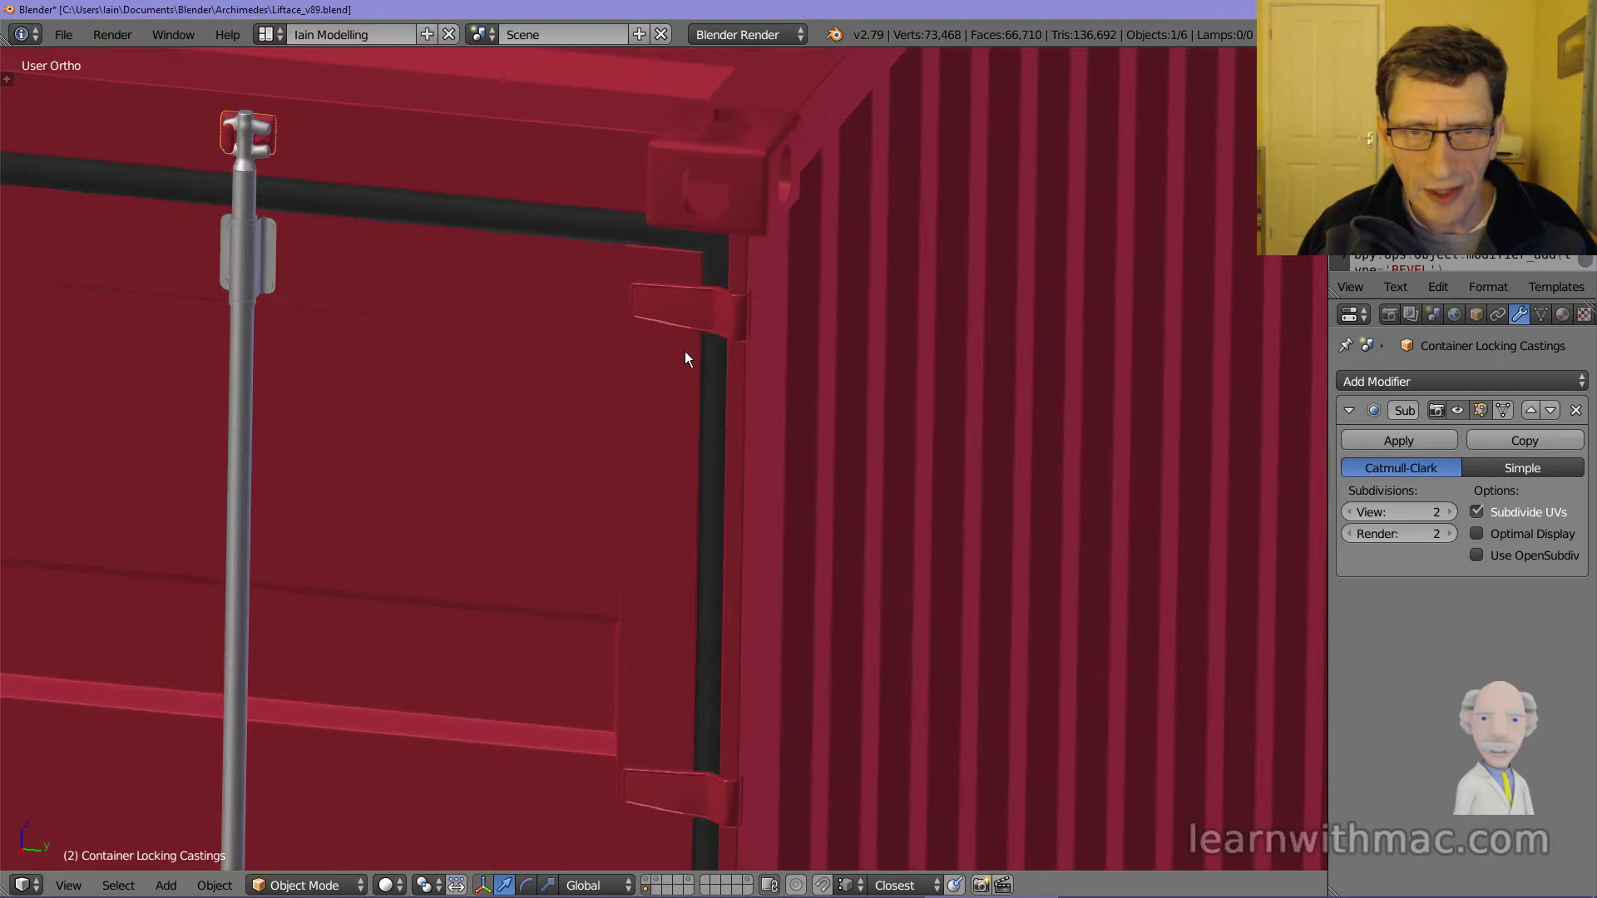
pyautogui.scroll(5, 709, 326)
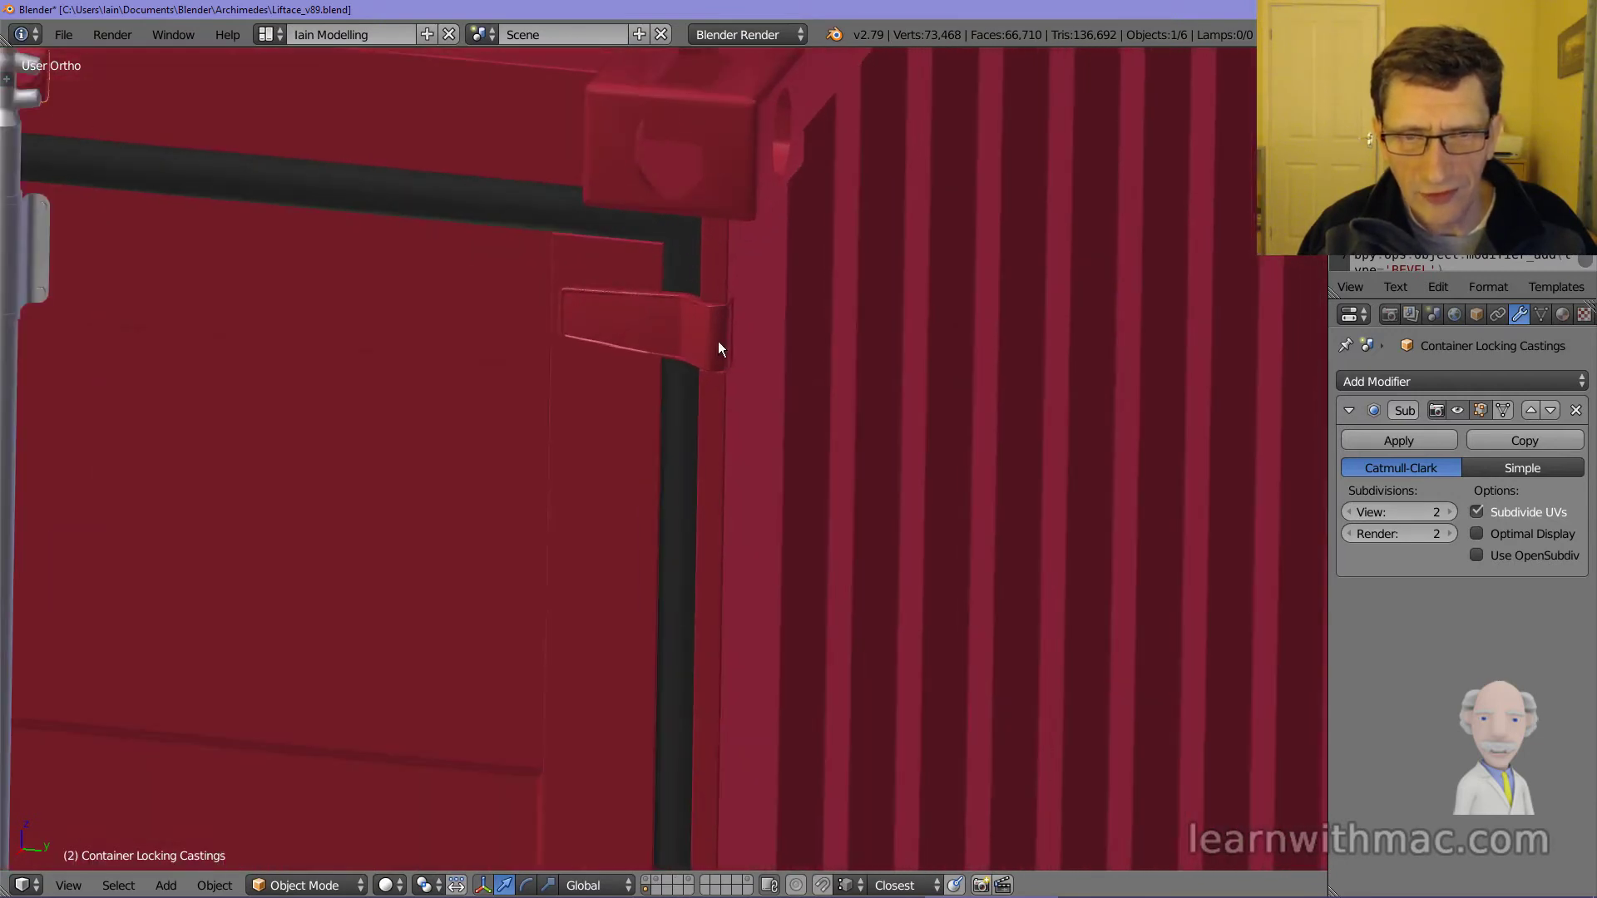
pyautogui.scroll(-8, 717, 320)
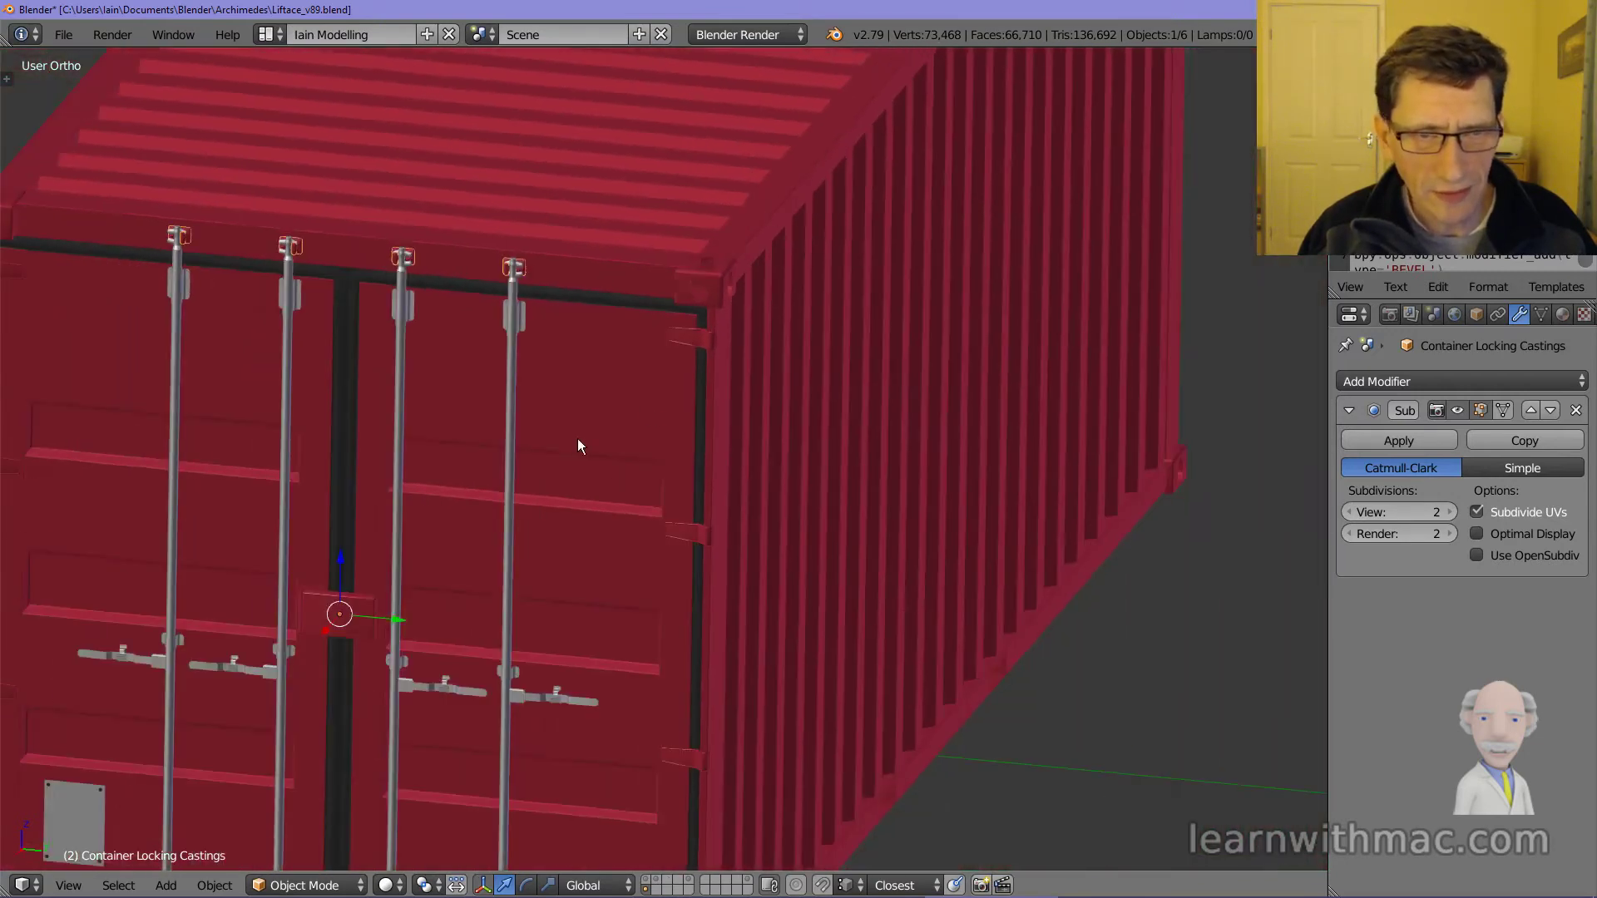
# - Examine both container doors over their full height, including the panels, seals, hinges and locking bars
pyautogui.keyDown('shift'); pyautogui.moveTo(532, 588); pyautogui.dragTo(553, 416, button='middle'); pyautogui.keyUp('shift')
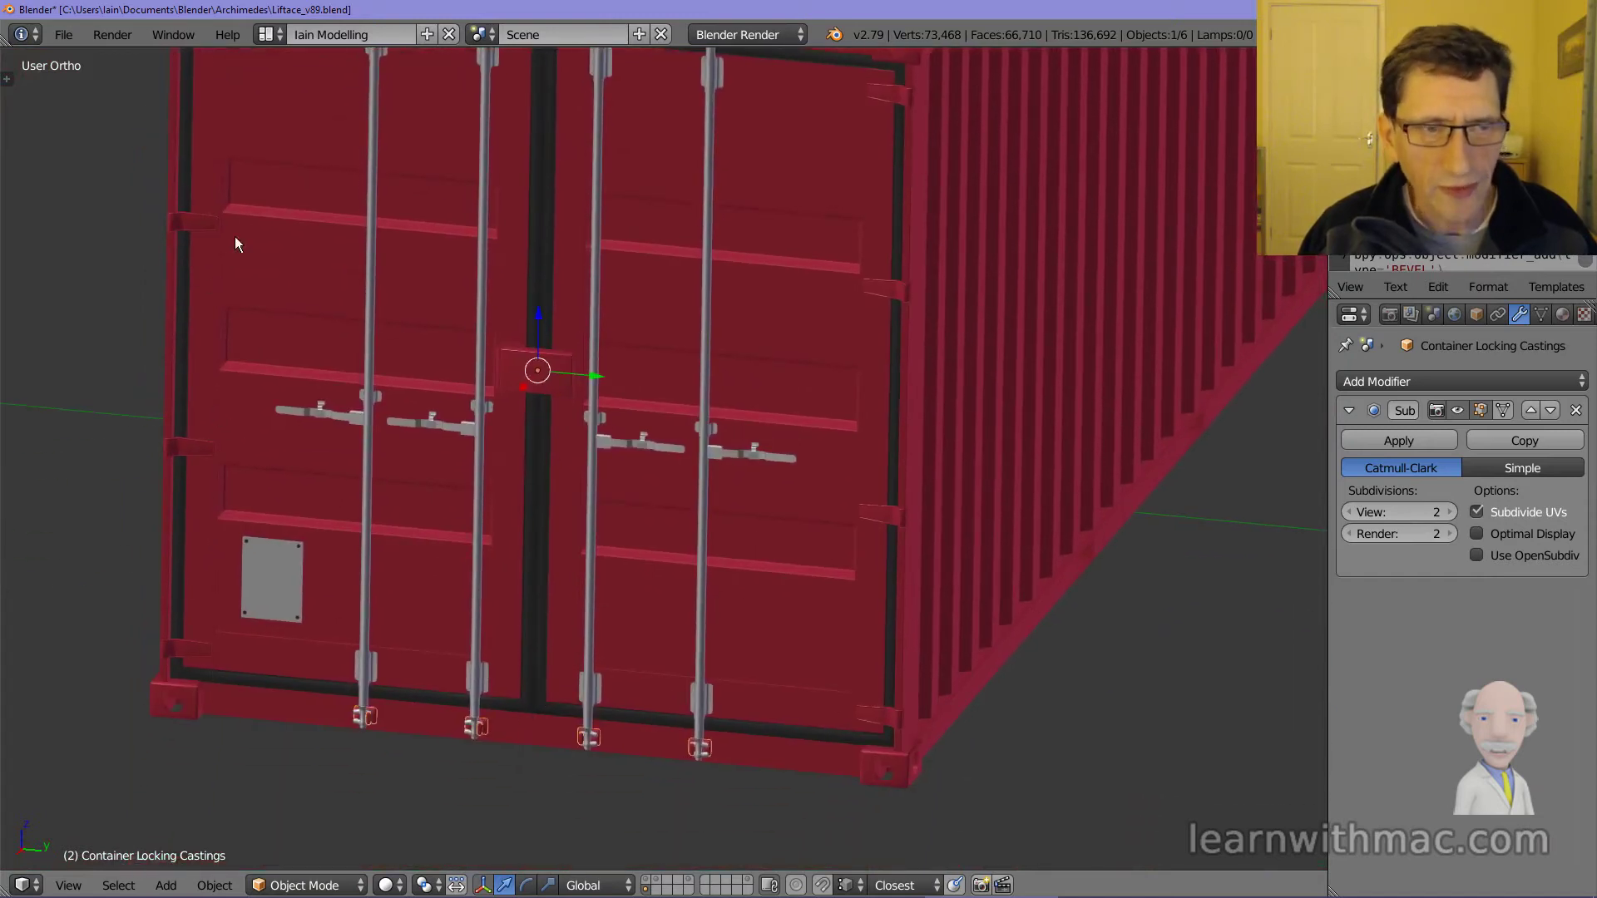
pyautogui.keyDown('shift'); pyautogui.moveTo(478, 326); pyautogui.dragTo(517, 513, button='middle'); pyautogui.keyUp('shift')
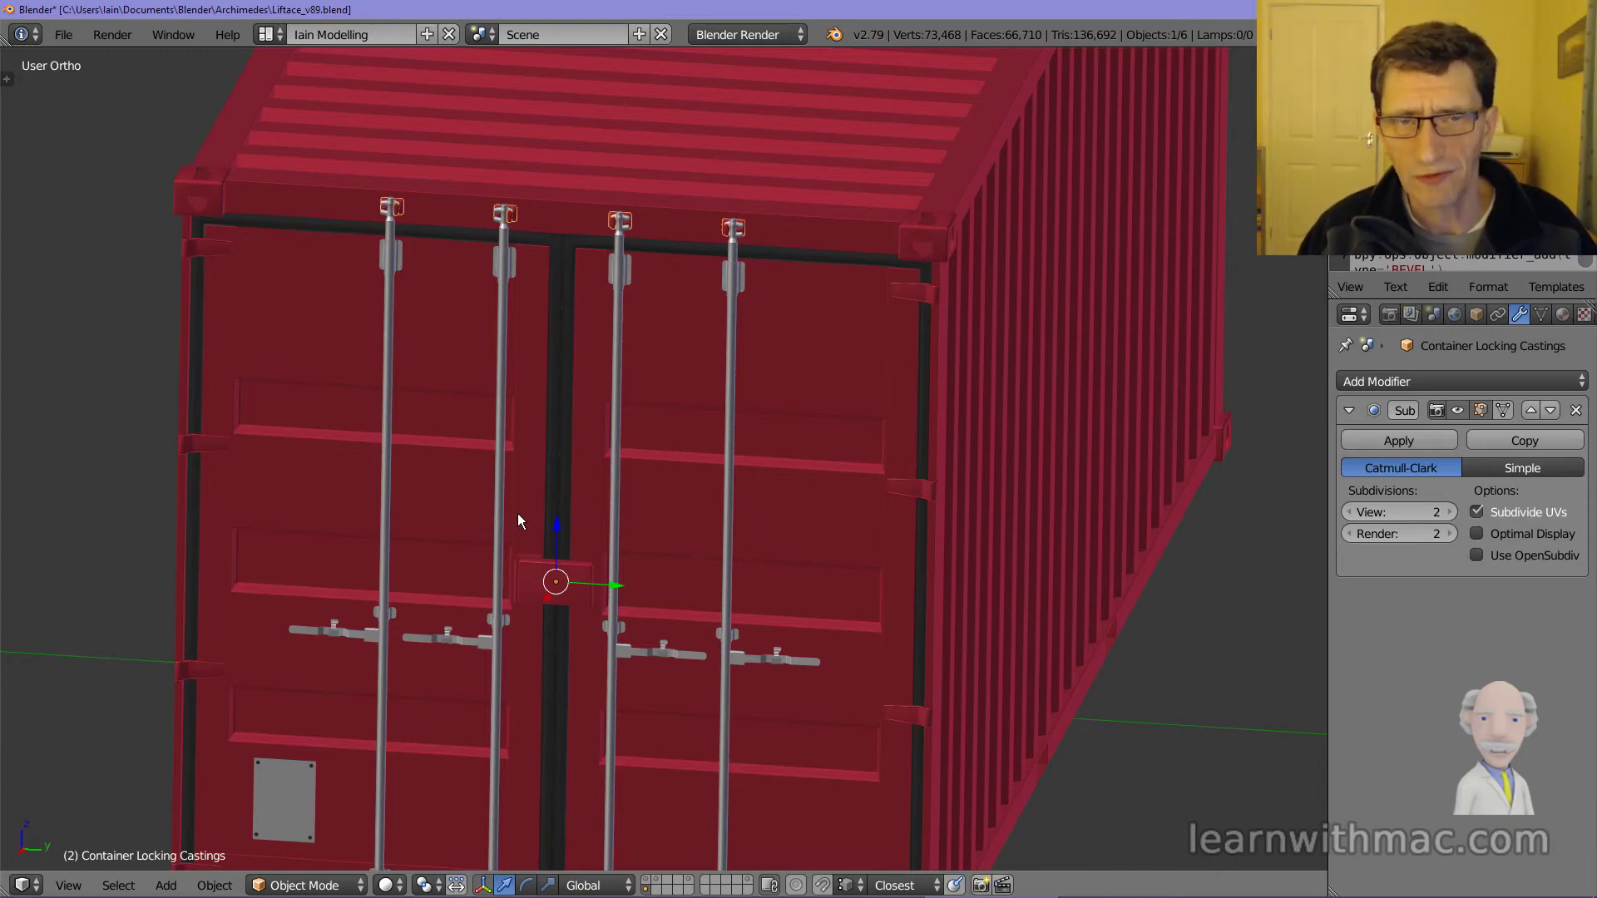
pyautogui.scroll(-4, 518, 513)
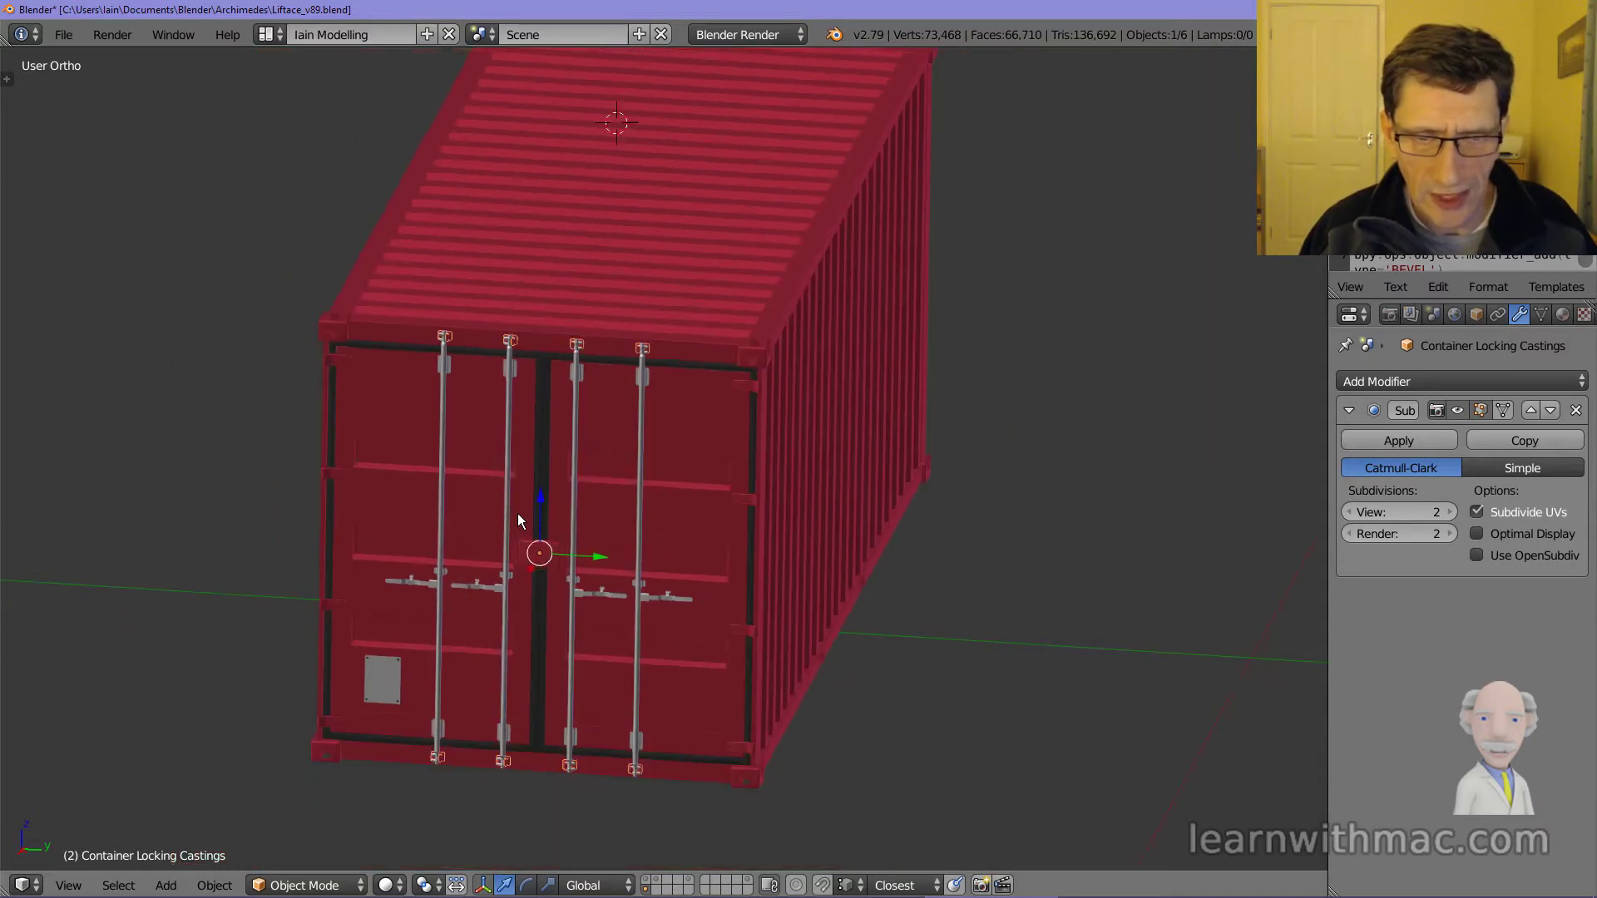
pyautogui.keyDown('shift'); pyautogui.moveTo(488, 548); pyautogui.dragTo(520, 398, button='middle'); pyautogui.keyUp('shift')
pyautogui.scroll(8, 571, 346)
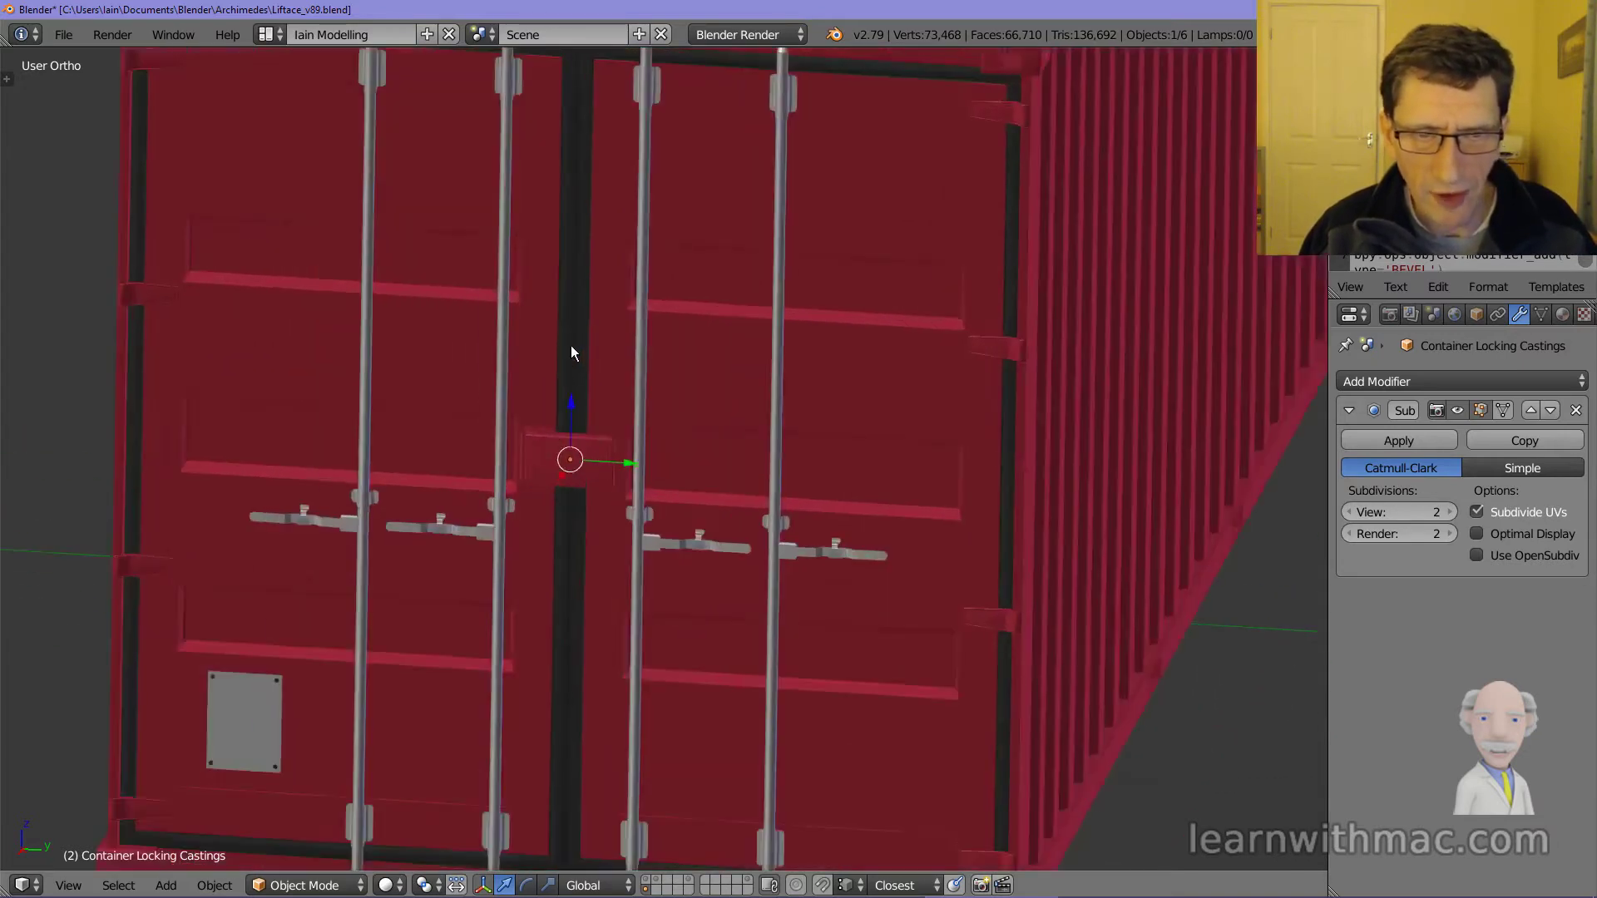
pyautogui.scroll(-8, 575, 390)
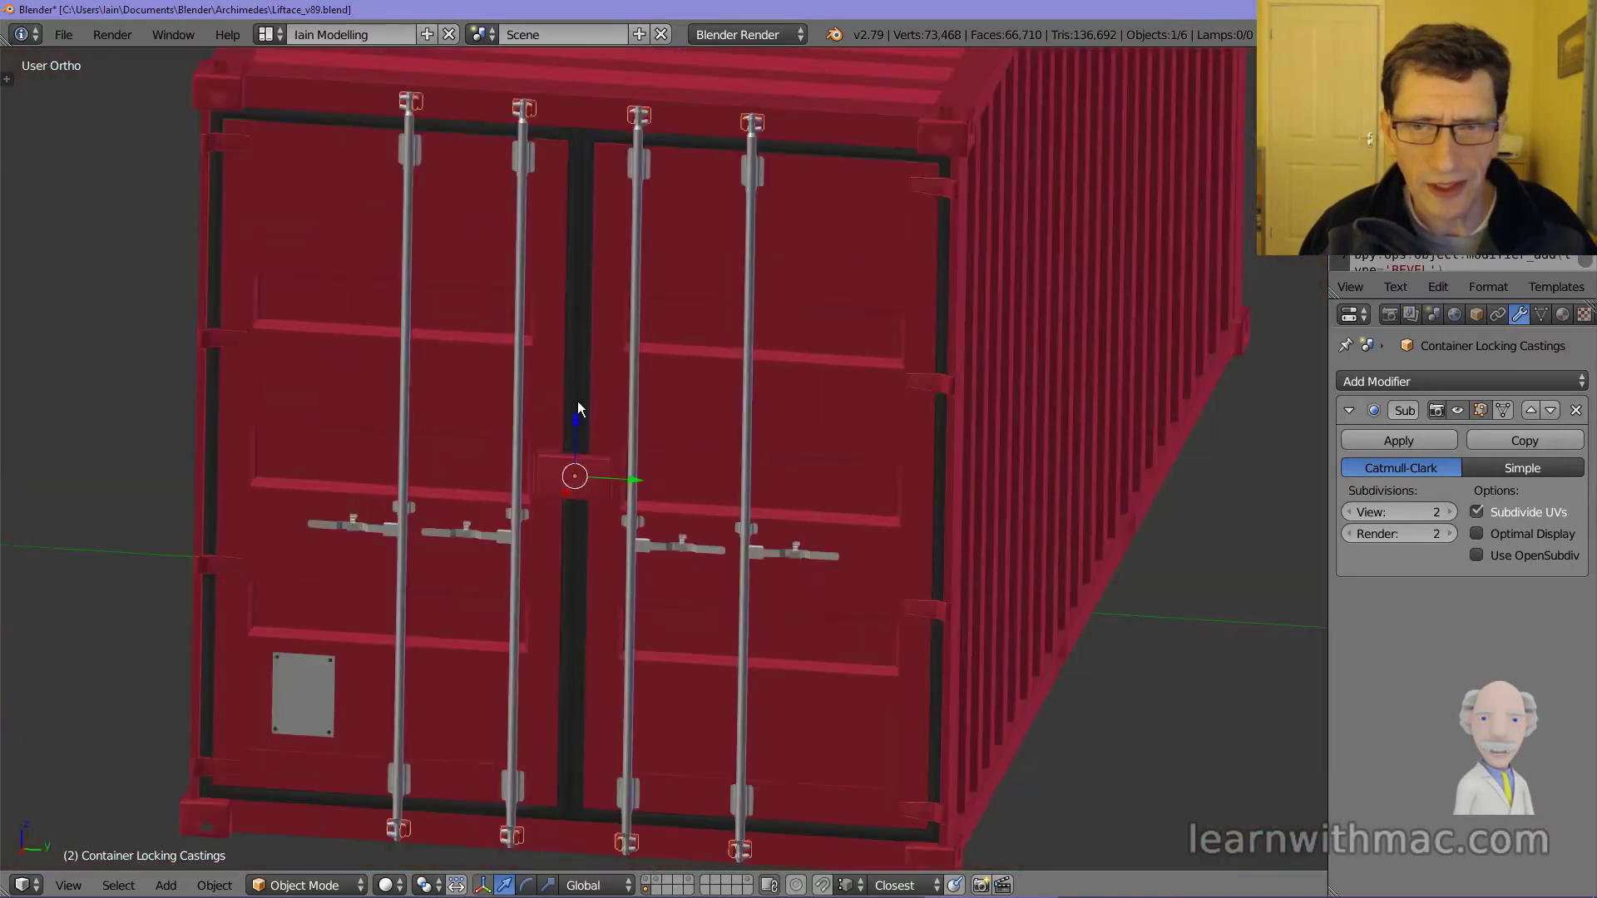
# - View the container's underside and the complete container from its side and door end
pyautogui.moveTo(656, 474); pyautogui.dragTo(633, 321, button='middle')
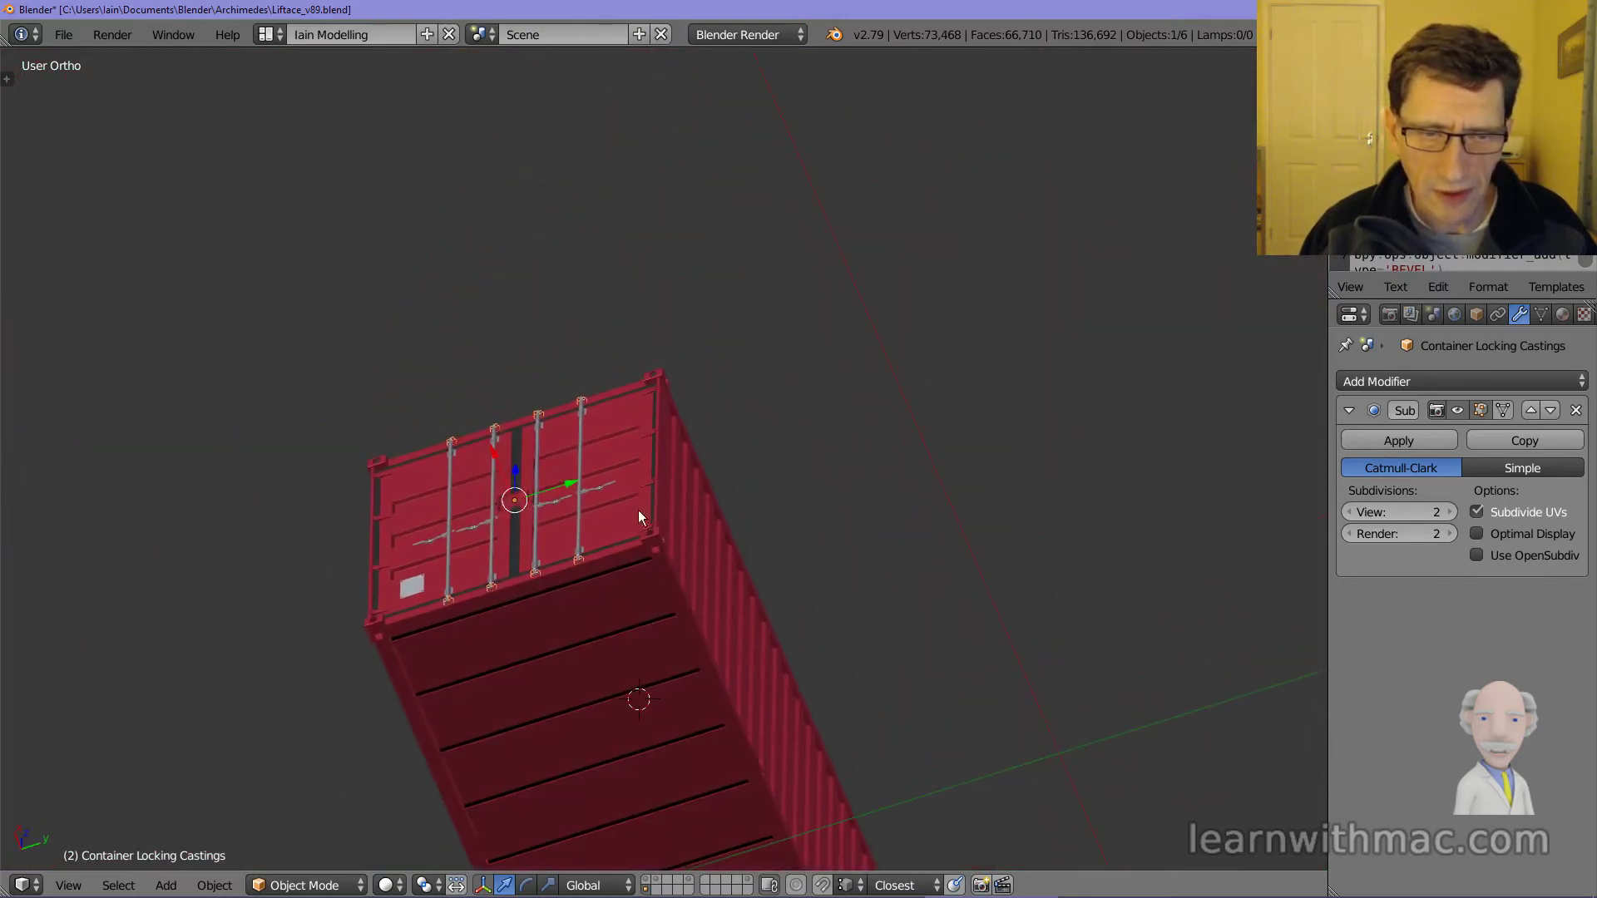
pyautogui.moveTo(637, 510); pyautogui.dragTo(744, 655, button='middle')
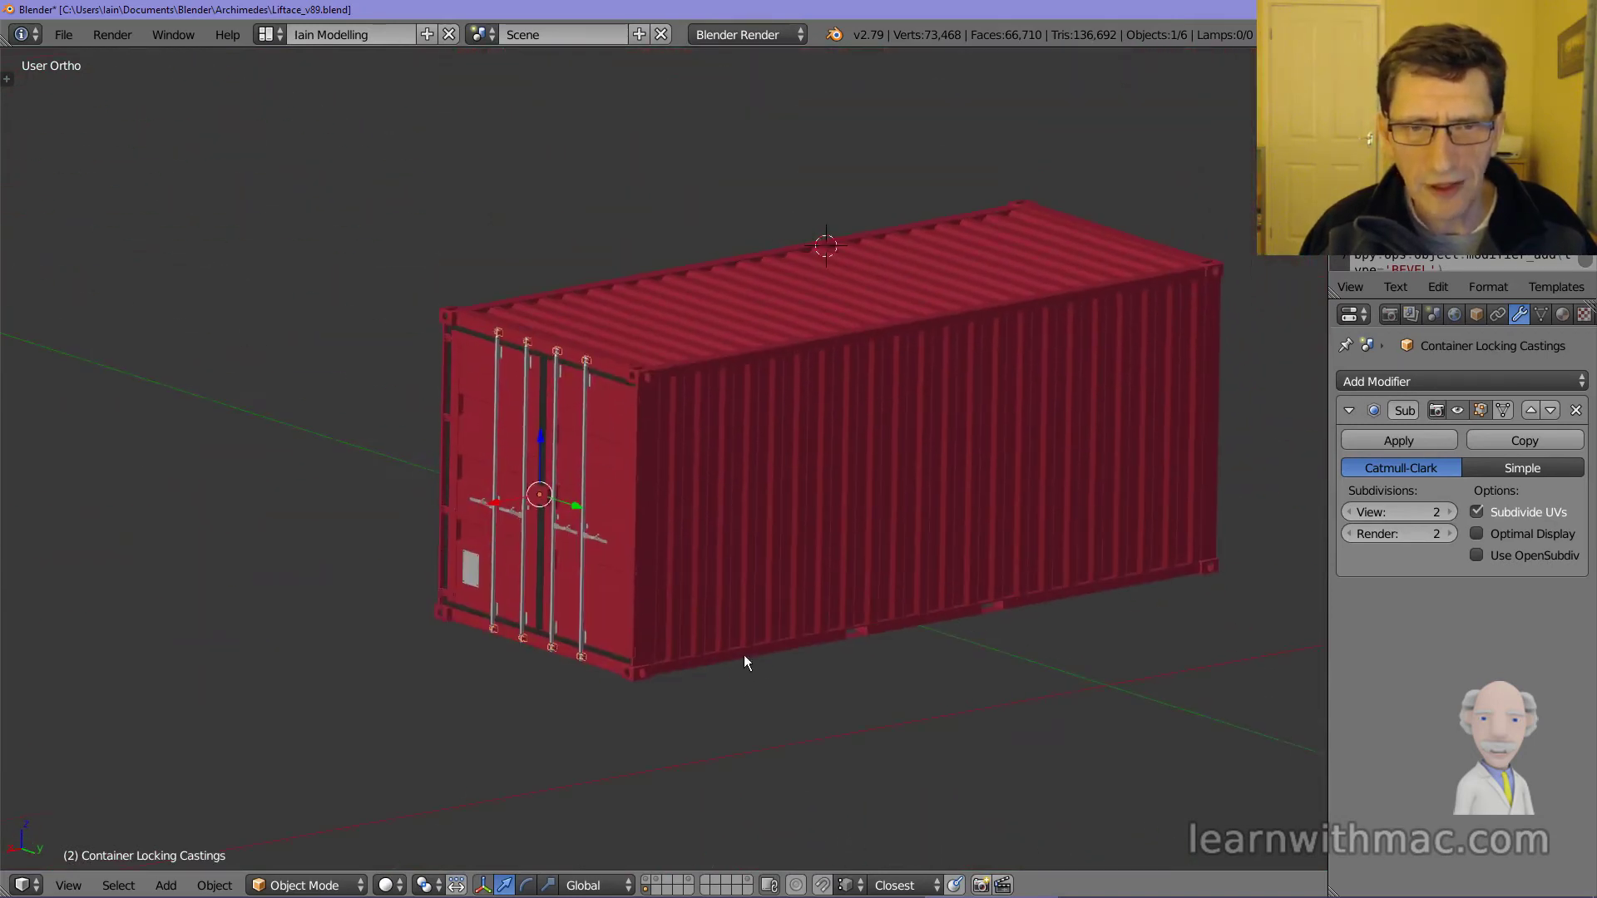
pyautogui.moveTo(810, 530); pyautogui.dragTo(857, 546, button='middle')
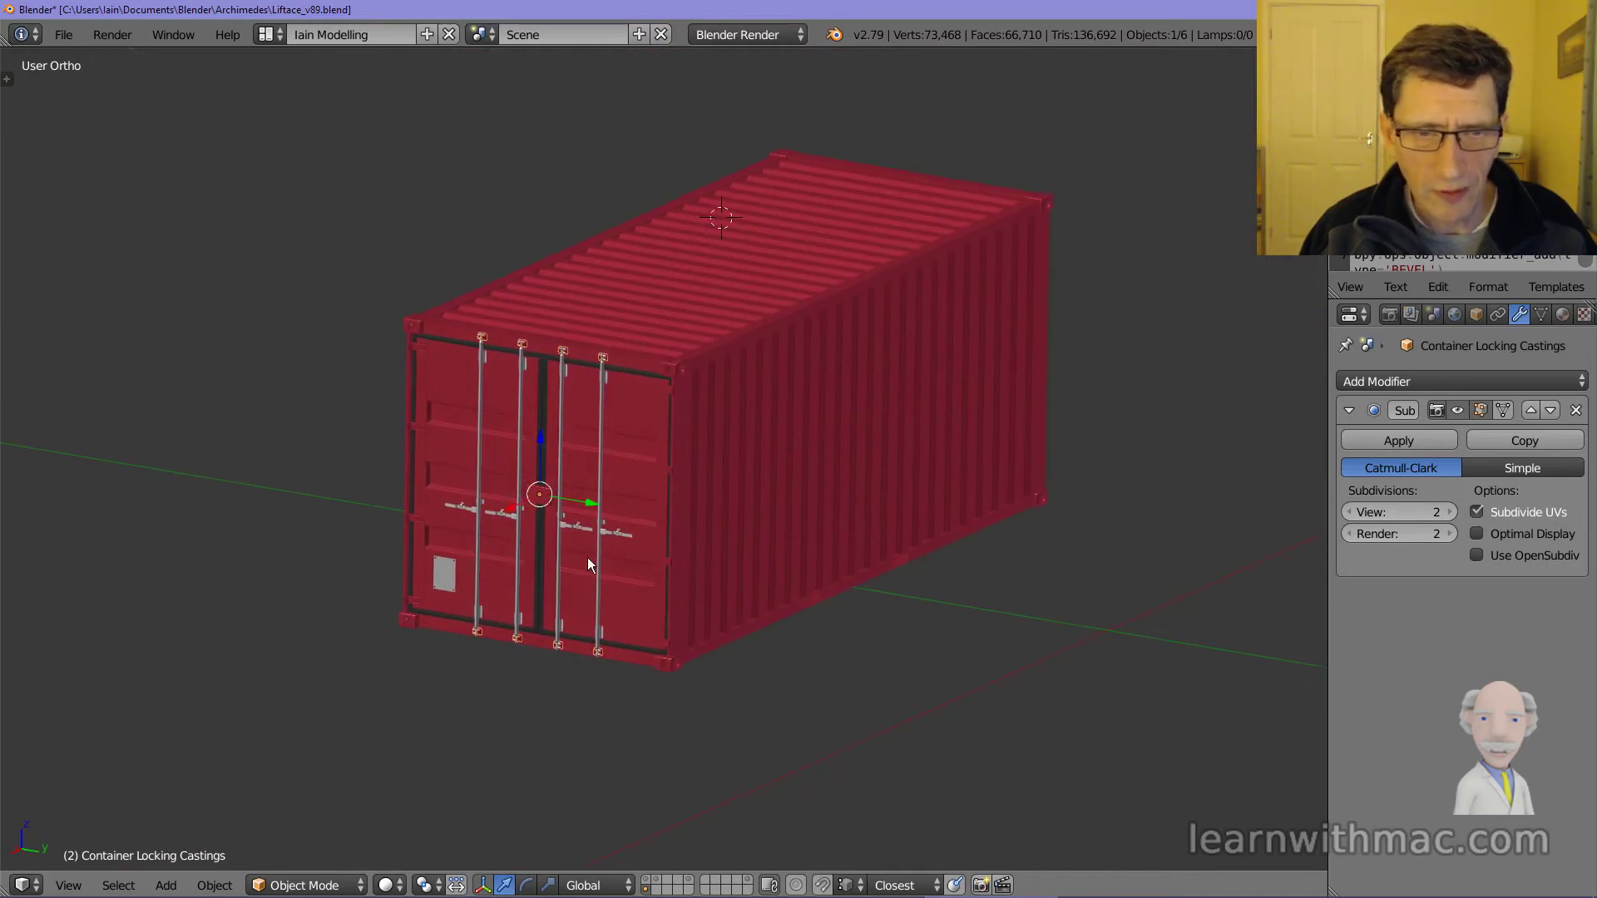
pyautogui.keyDown('shift'); pyautogui.moveTo(588, 558); pyautogui.dragTo(795, 491, button='middle'); pyautogui.keyUp('shift')
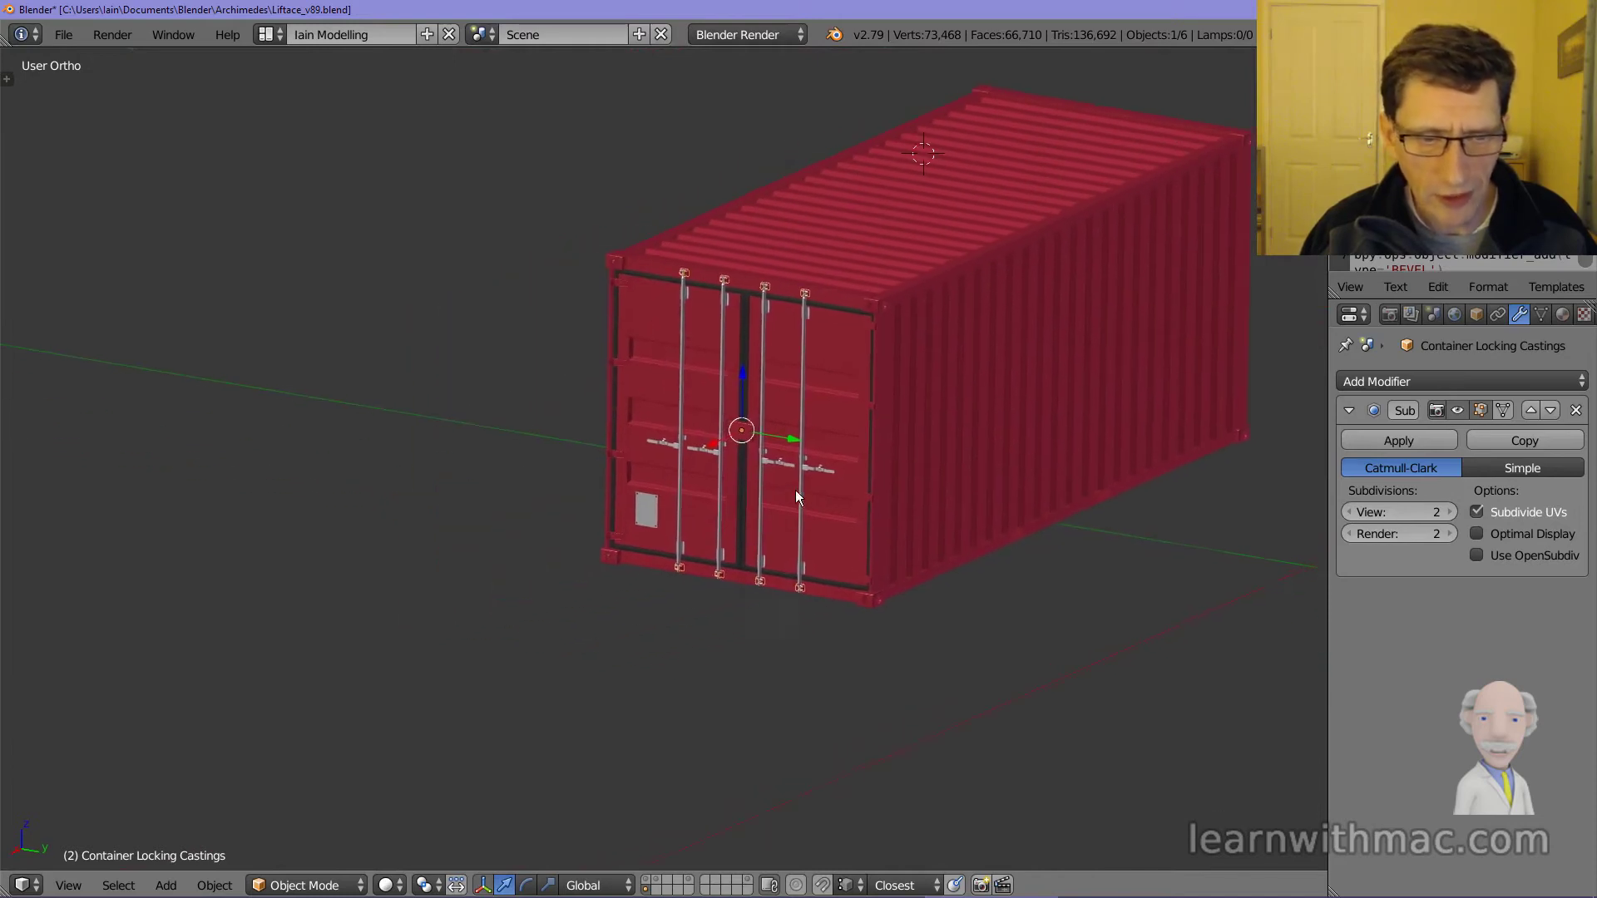
# - Switch the scene to the first layer with the crane vehicle's body and add the second layer with its wheels
pyautogui.click(651, 883)
pyautogui.scroll(-4, 716, 589)
pyautogui.moveTo(797, 500); pyautogui.dragTo(553, 499, button='middle')
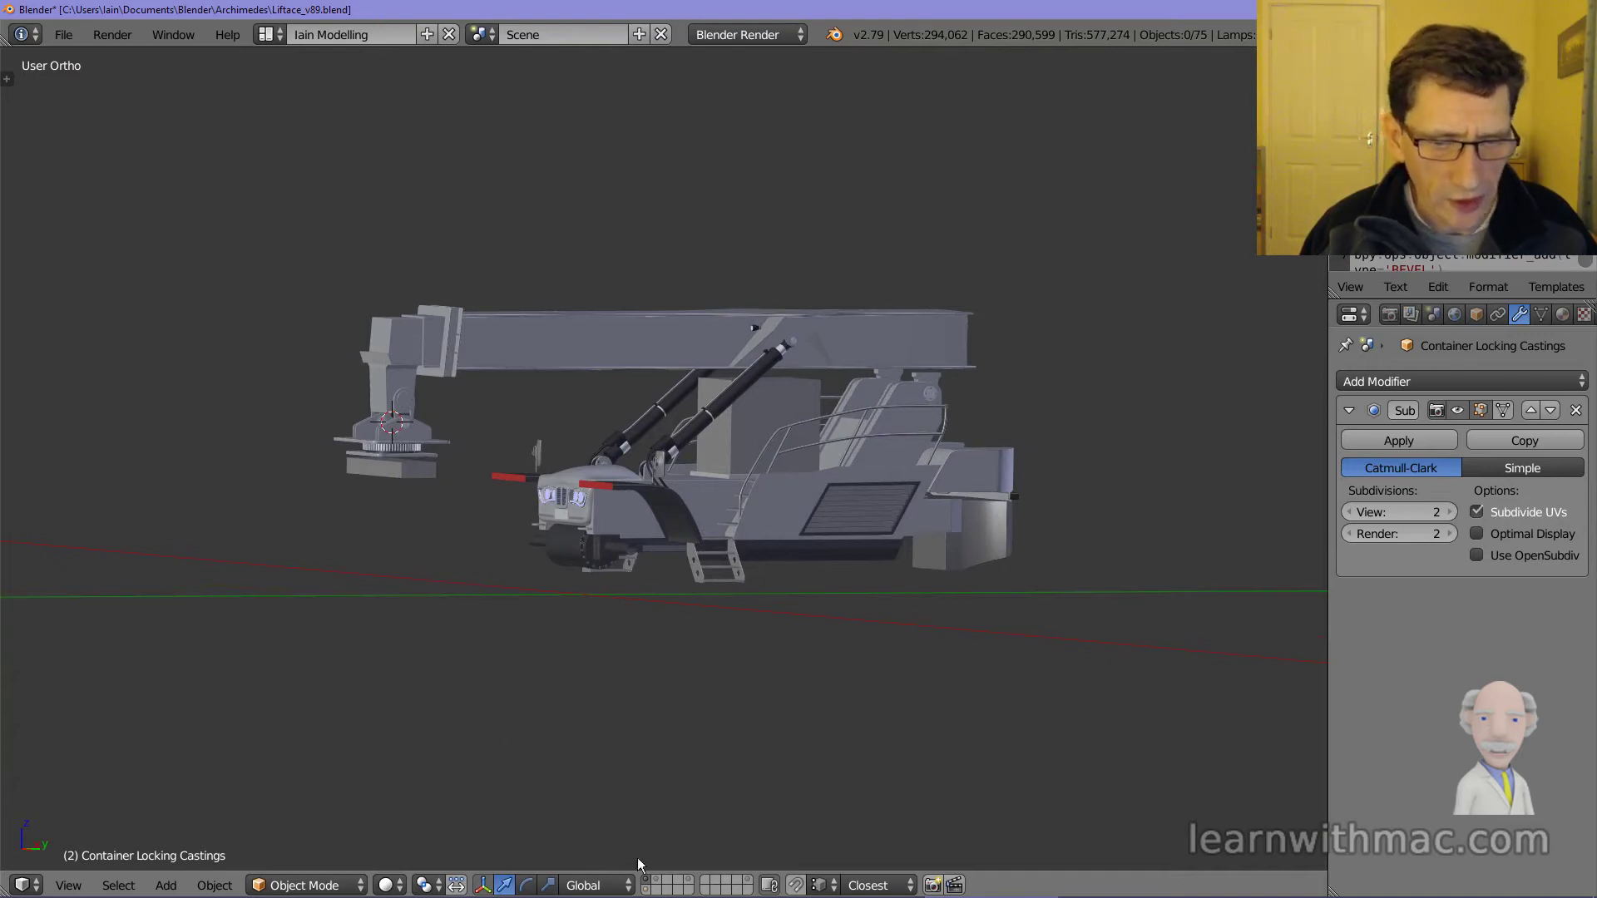
pyautogui.keyDown('shift'); pyautogui.click(657, 887); pyautogui.keyUp('shift')
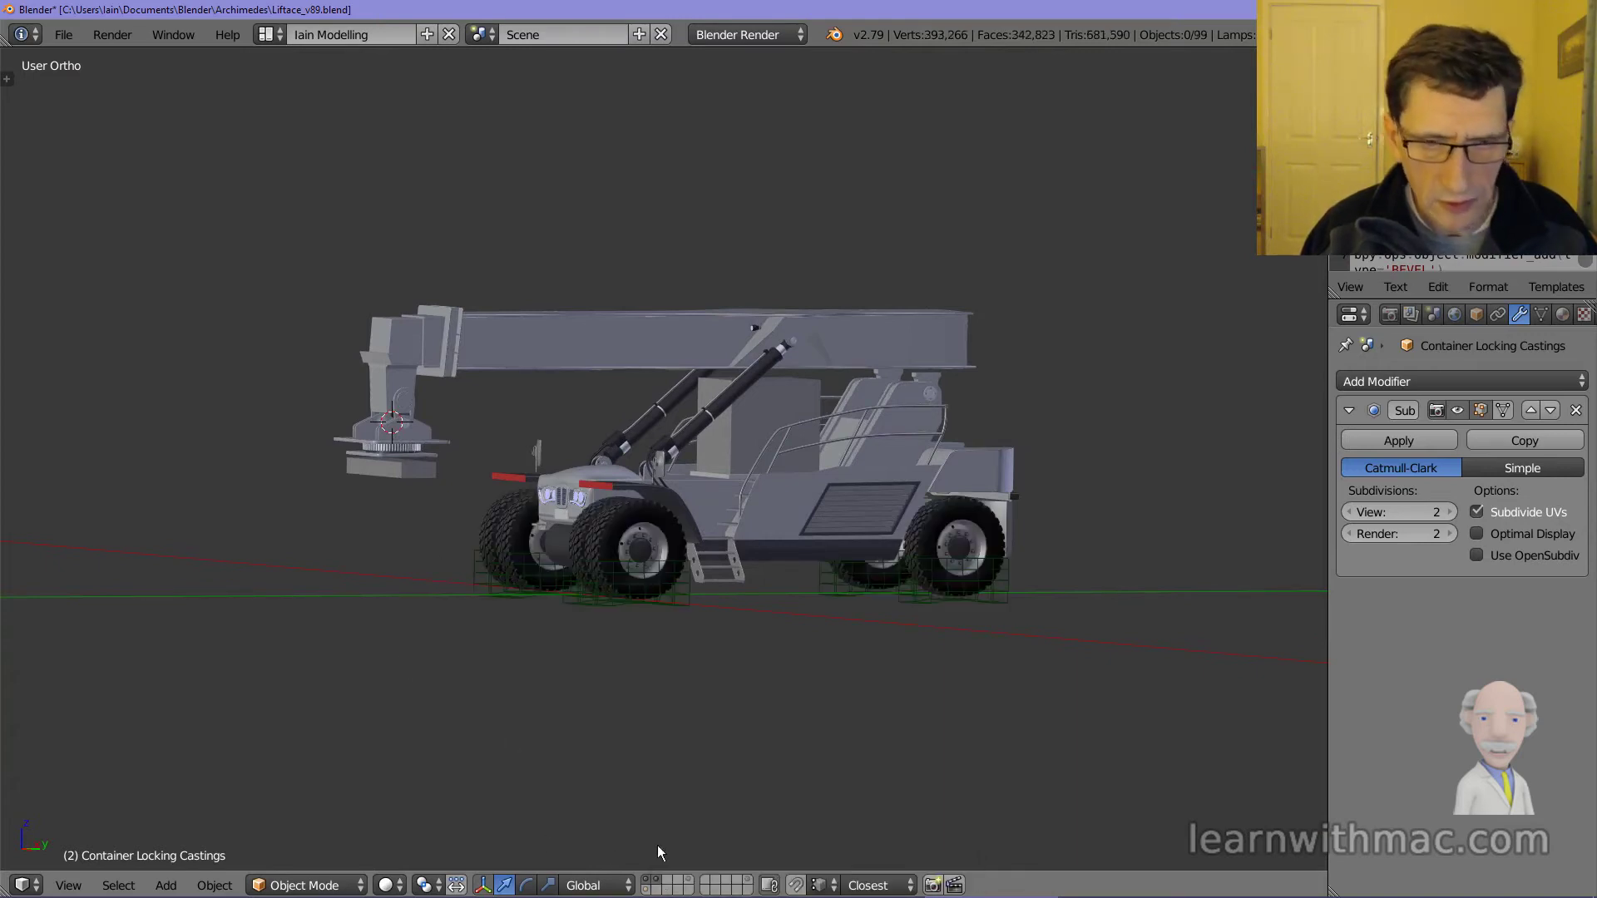
# - Inspect the crane vehicle's front end, headlights and double front wheels, and view the whole vehicle
pyautogui.moveTo(602, 625); pyautogui.dragTo(645, 624, button='middle')
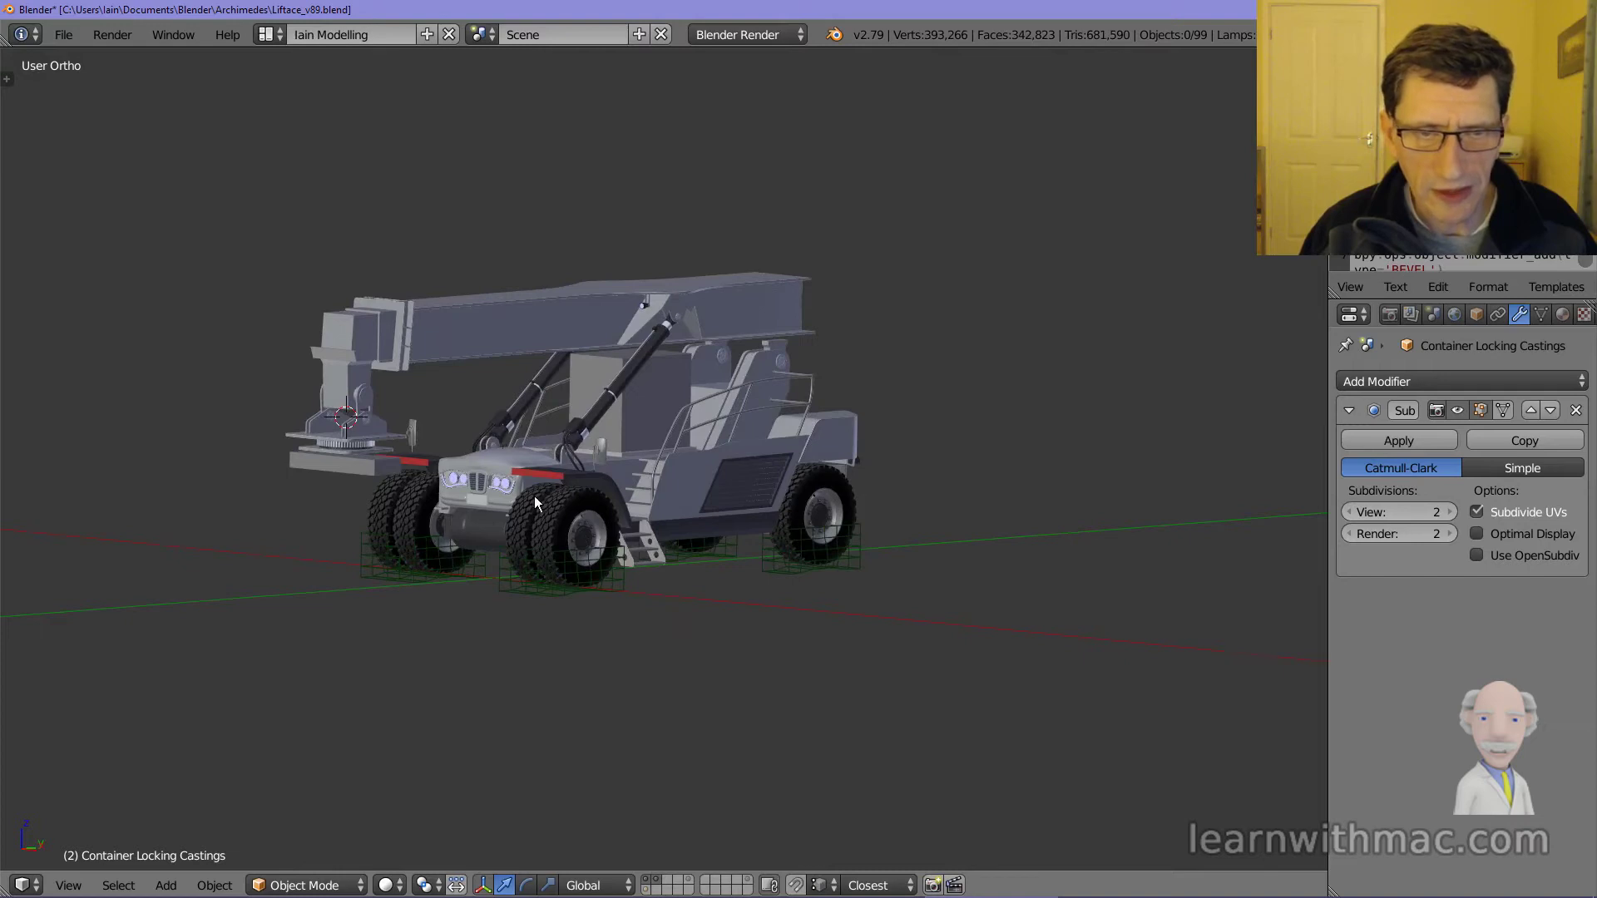
pyautogui.scroll(5, 534, 496)
pyautogui.keyDown('shift'); pyautogui.moveTo(462, 500); pyautogui.dragTo(604, 553, button='middle'); pyautogui.keyUp('shift')
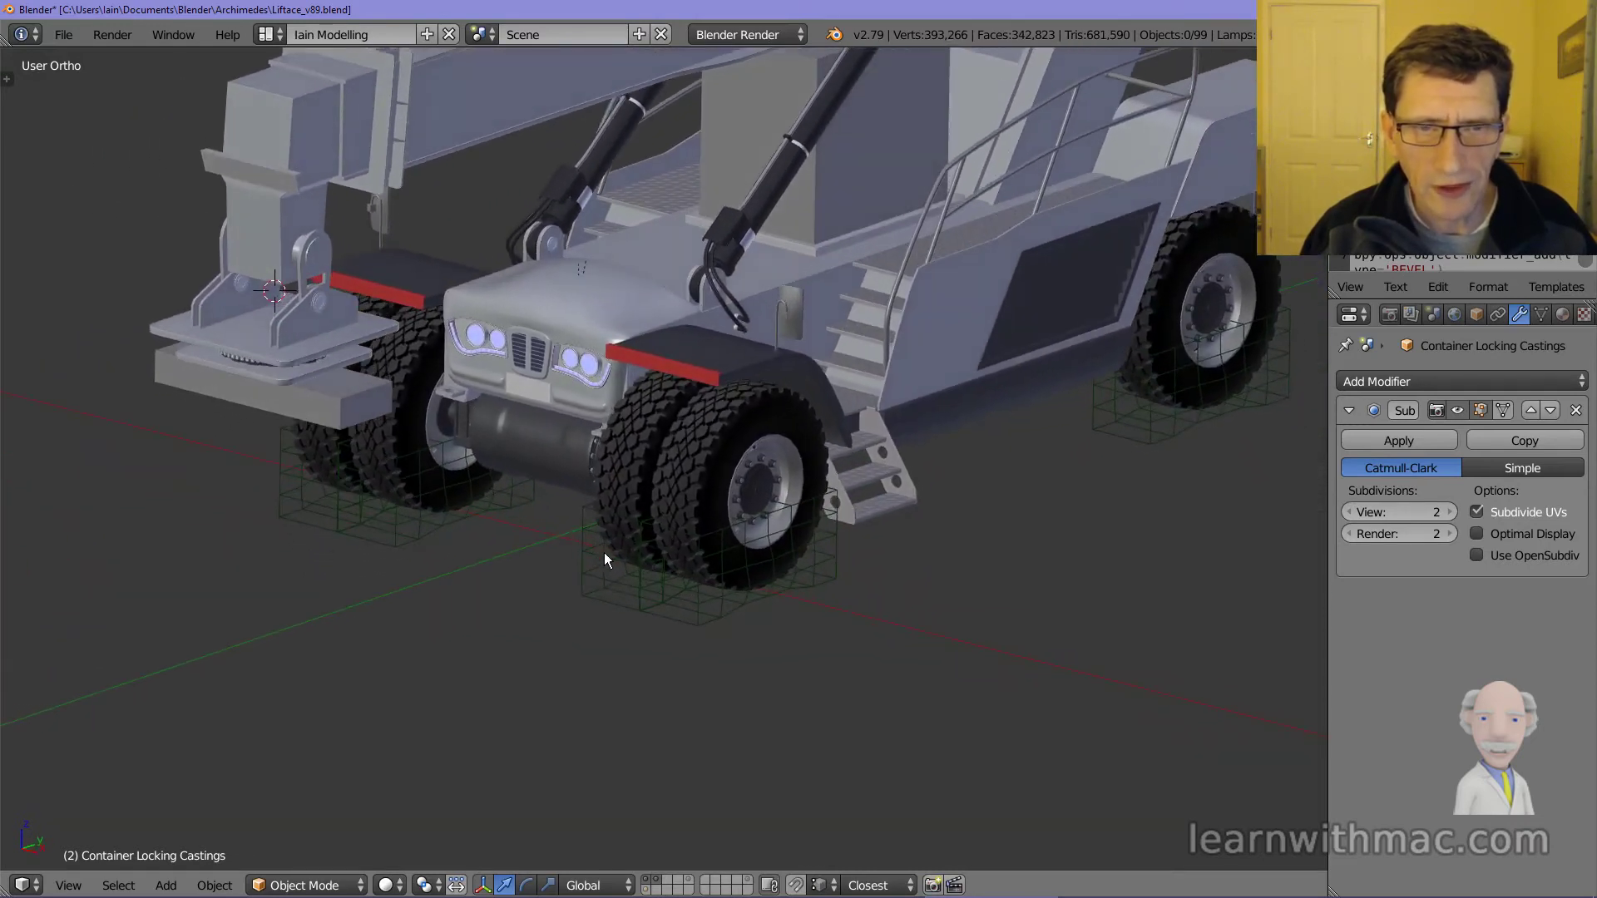
pyautogui.scroll(-5, 562, 556)
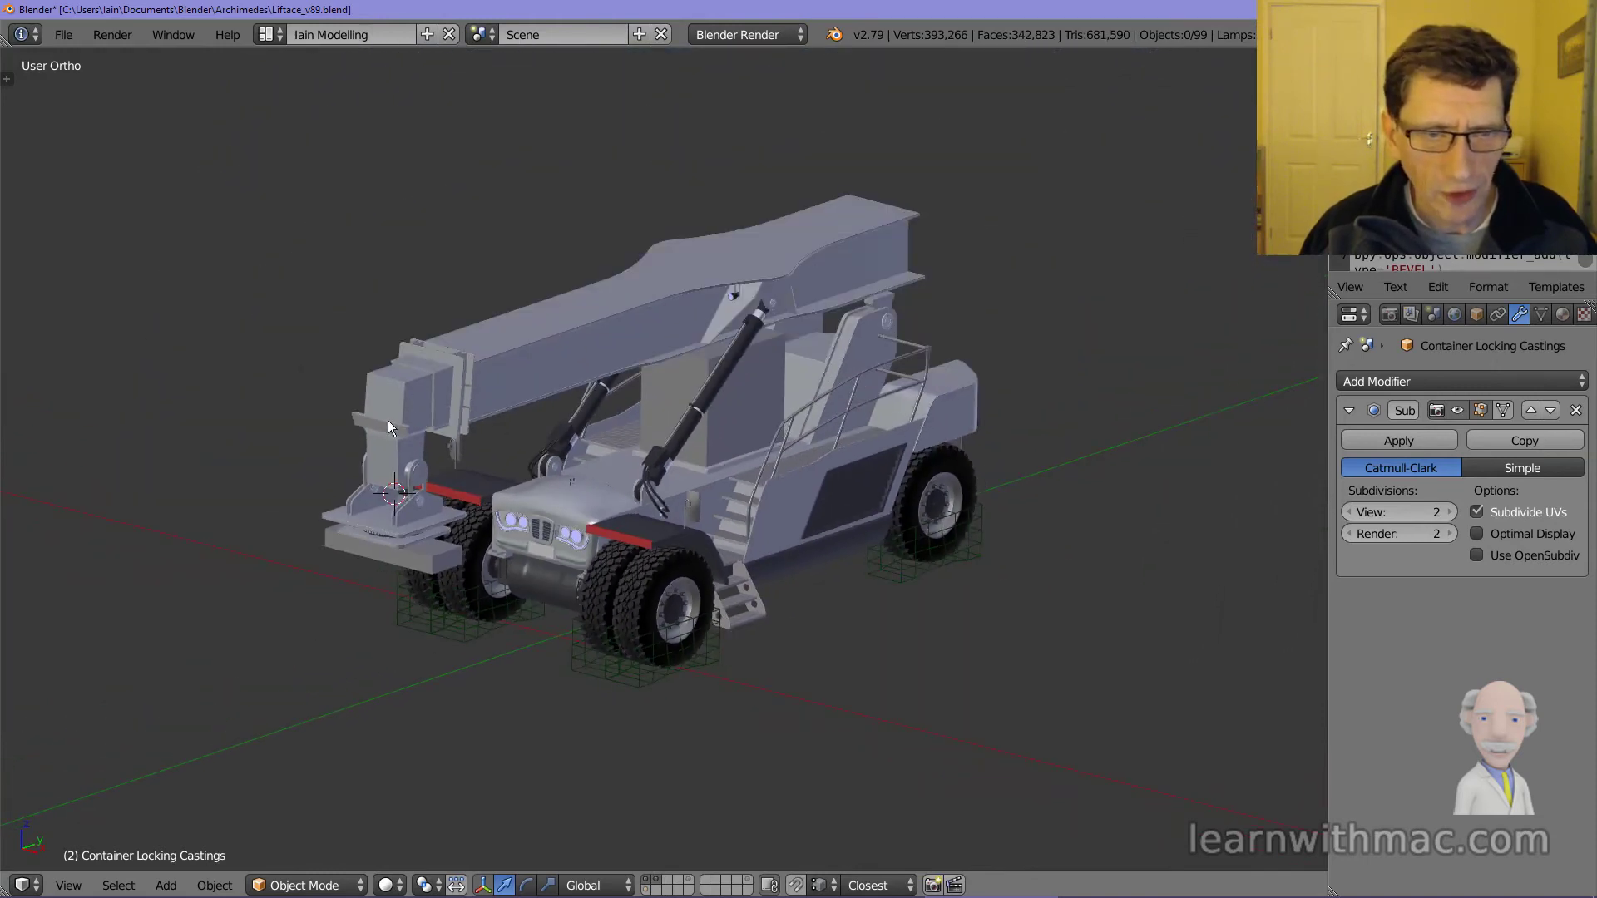
# - Inspect the head of the vehicle's boom, including its pivot brackets, toothed rotator ring and the block underneath
pyautogui.keyDown('shift'); pyautogui.moveTo(394, 525); pyautogui.dragTo(490, 424, button='middle'); pyautogui.keyUp('shift')
pyautogui.scroll(4, 559, 487)
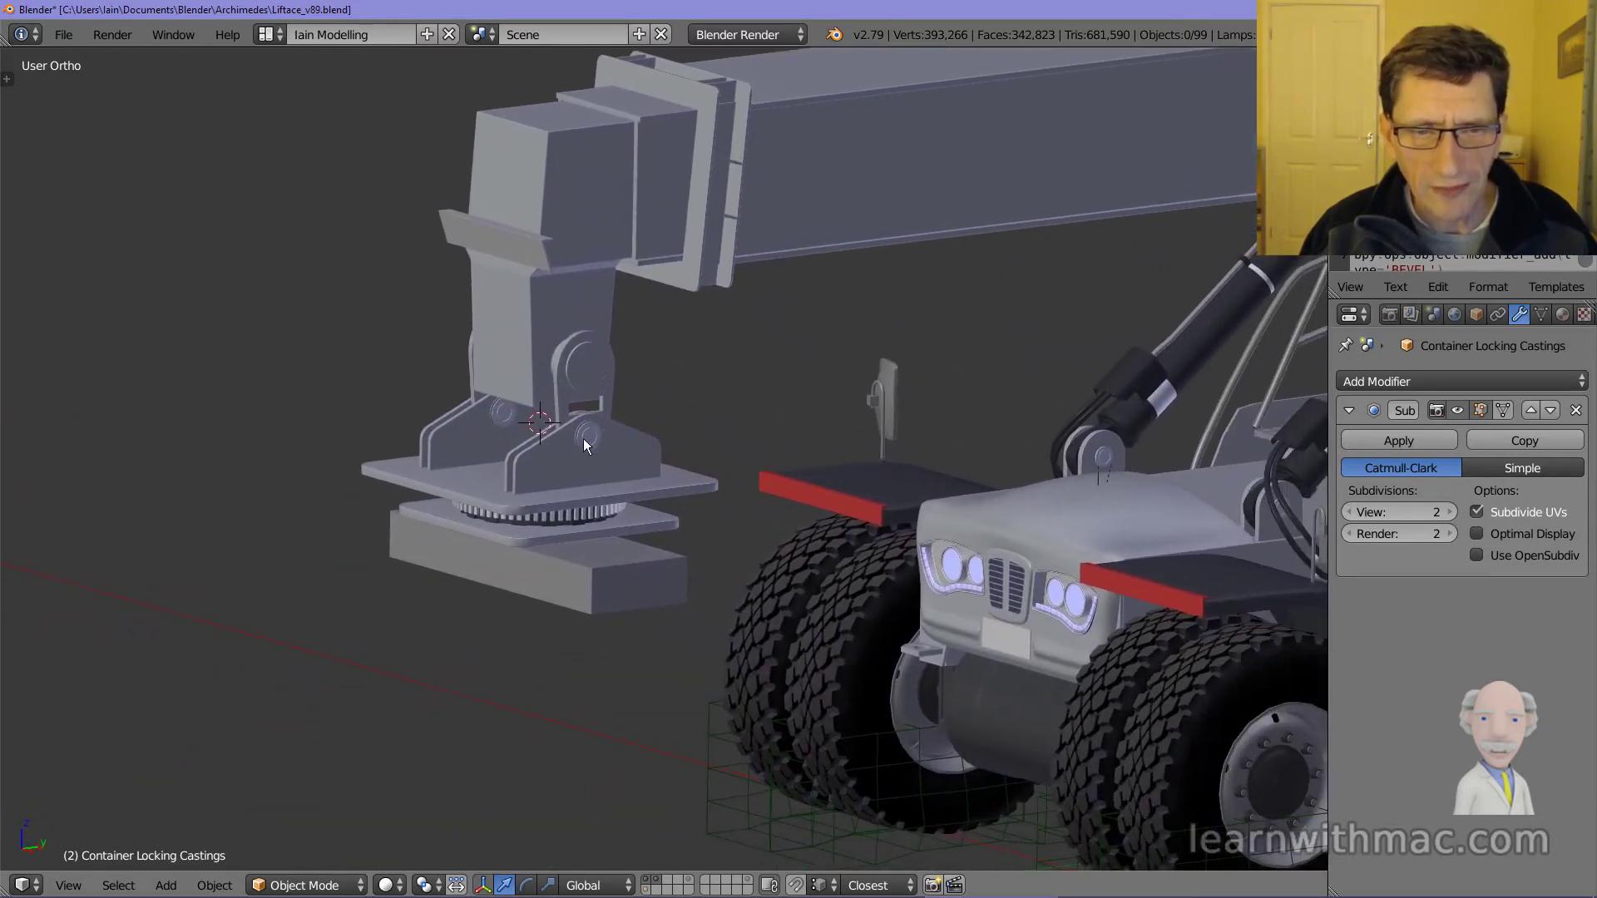
pyautogui.scroll(-2, 586, 532)
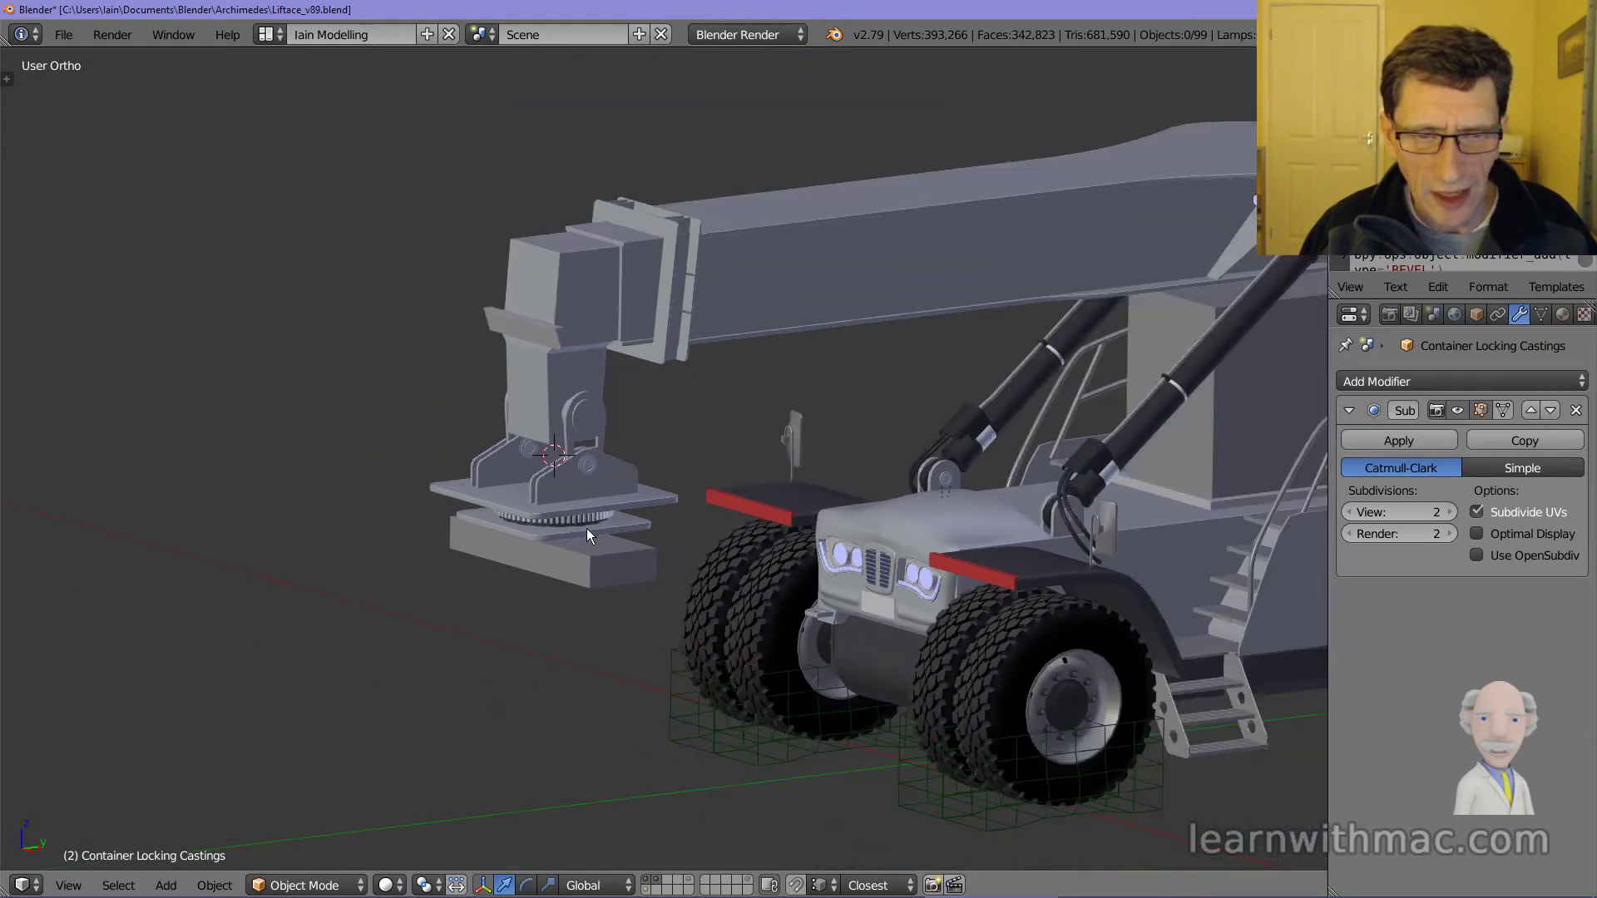
pyautogui.moveTo(613, 516); pyautogui.dragTo(664, 525, button='middle')
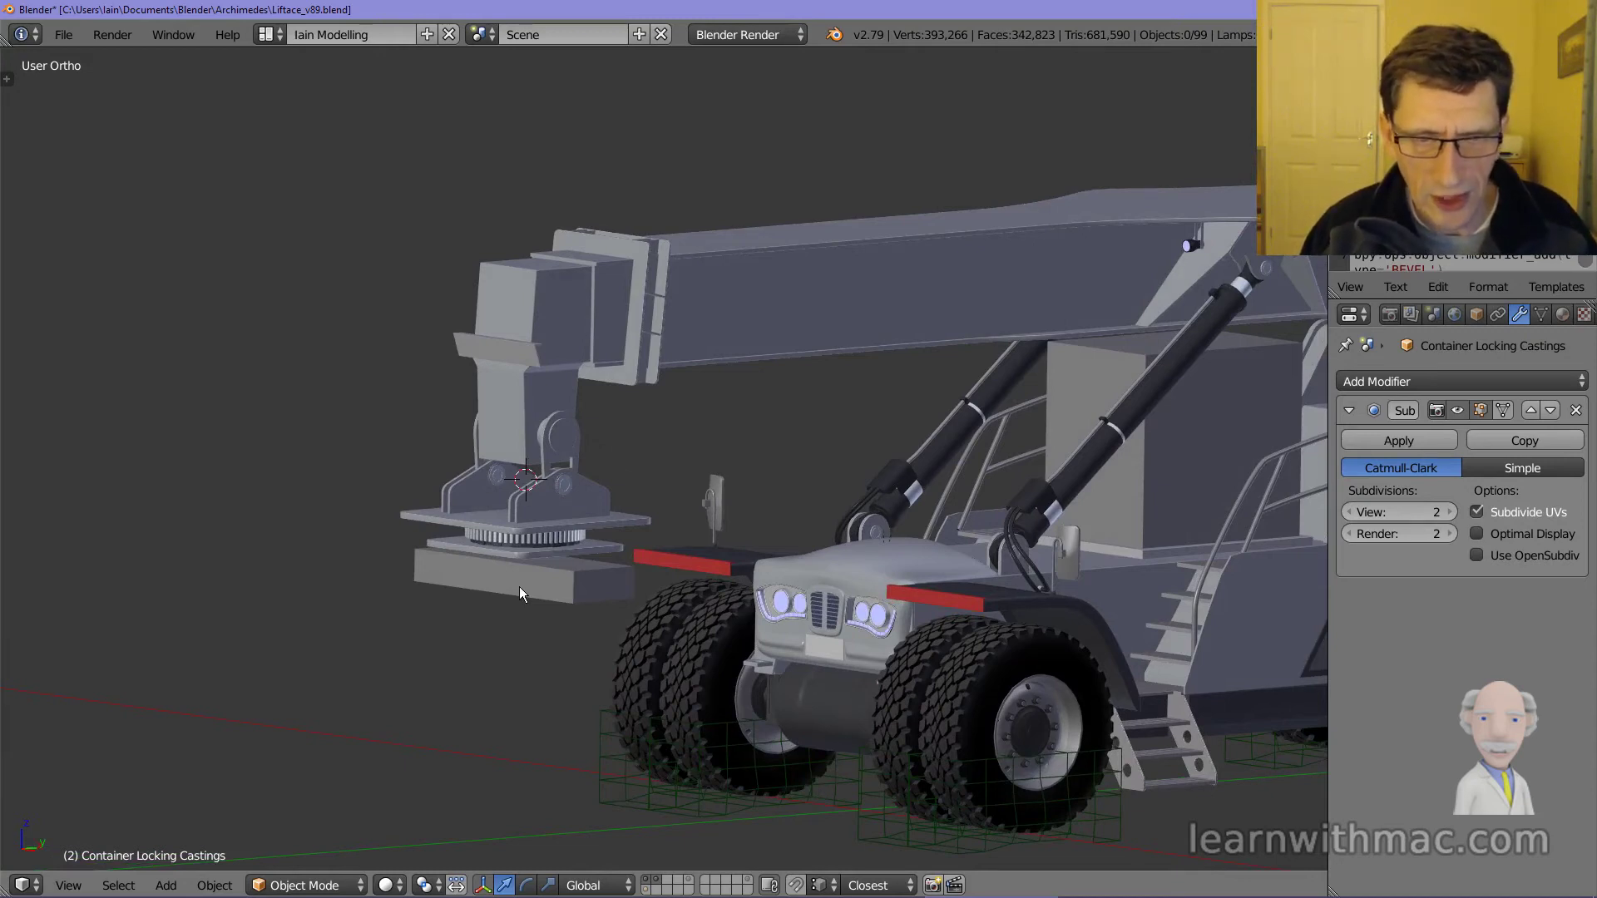
pyautogui.scroll(5, 544, 486)
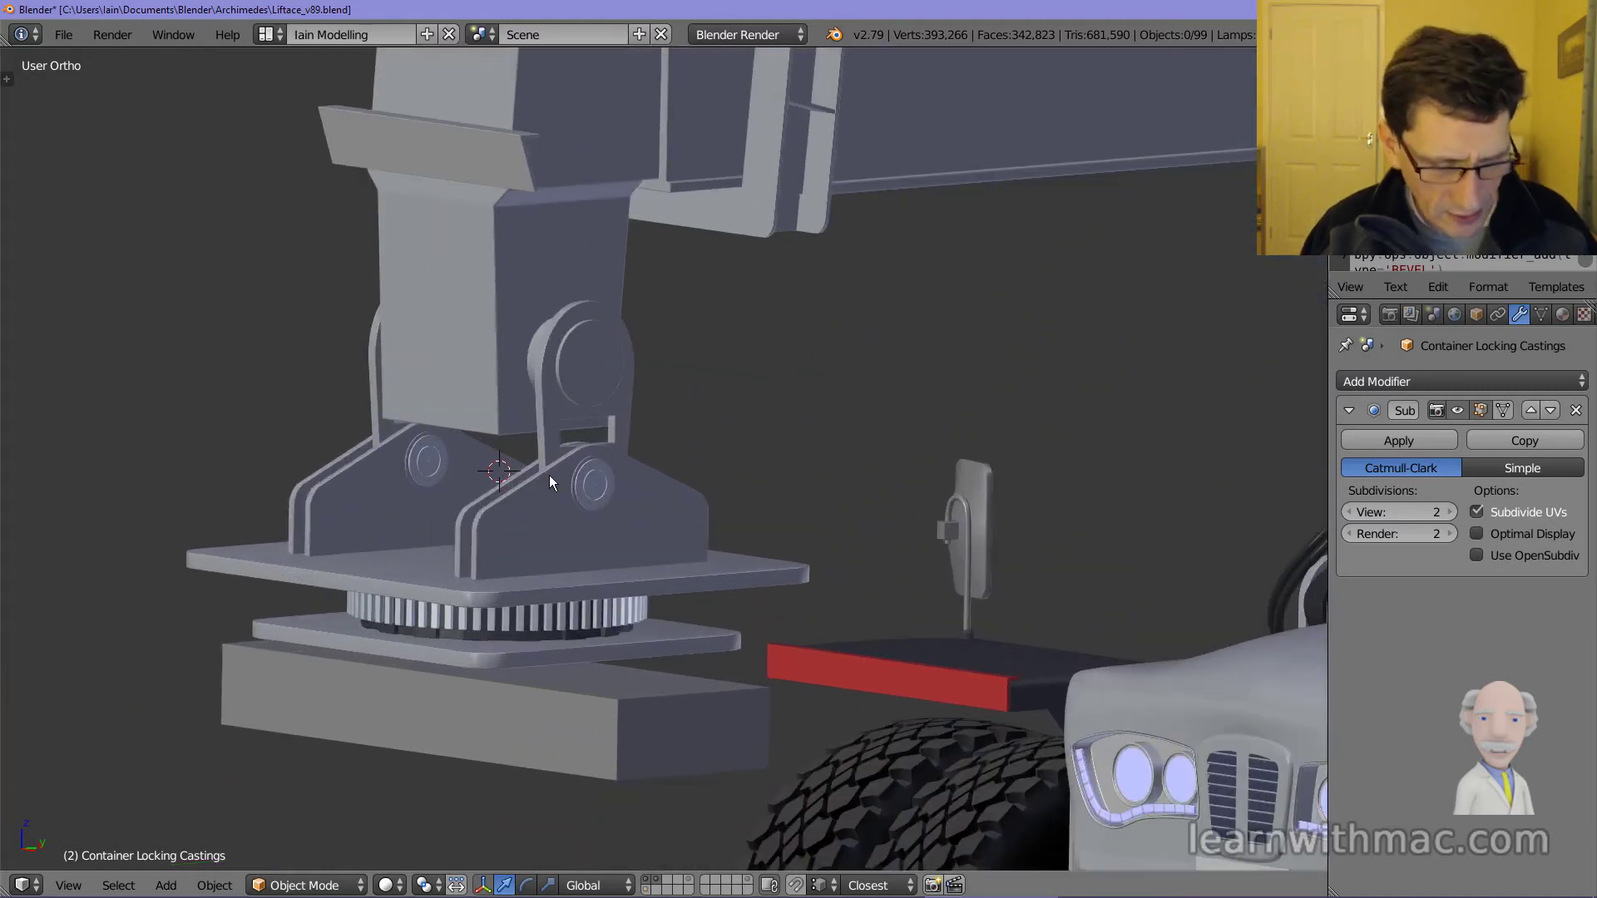
pyautogui.moveTo(550, 475); pyautogui.dragTo(597, 500, button='middle')
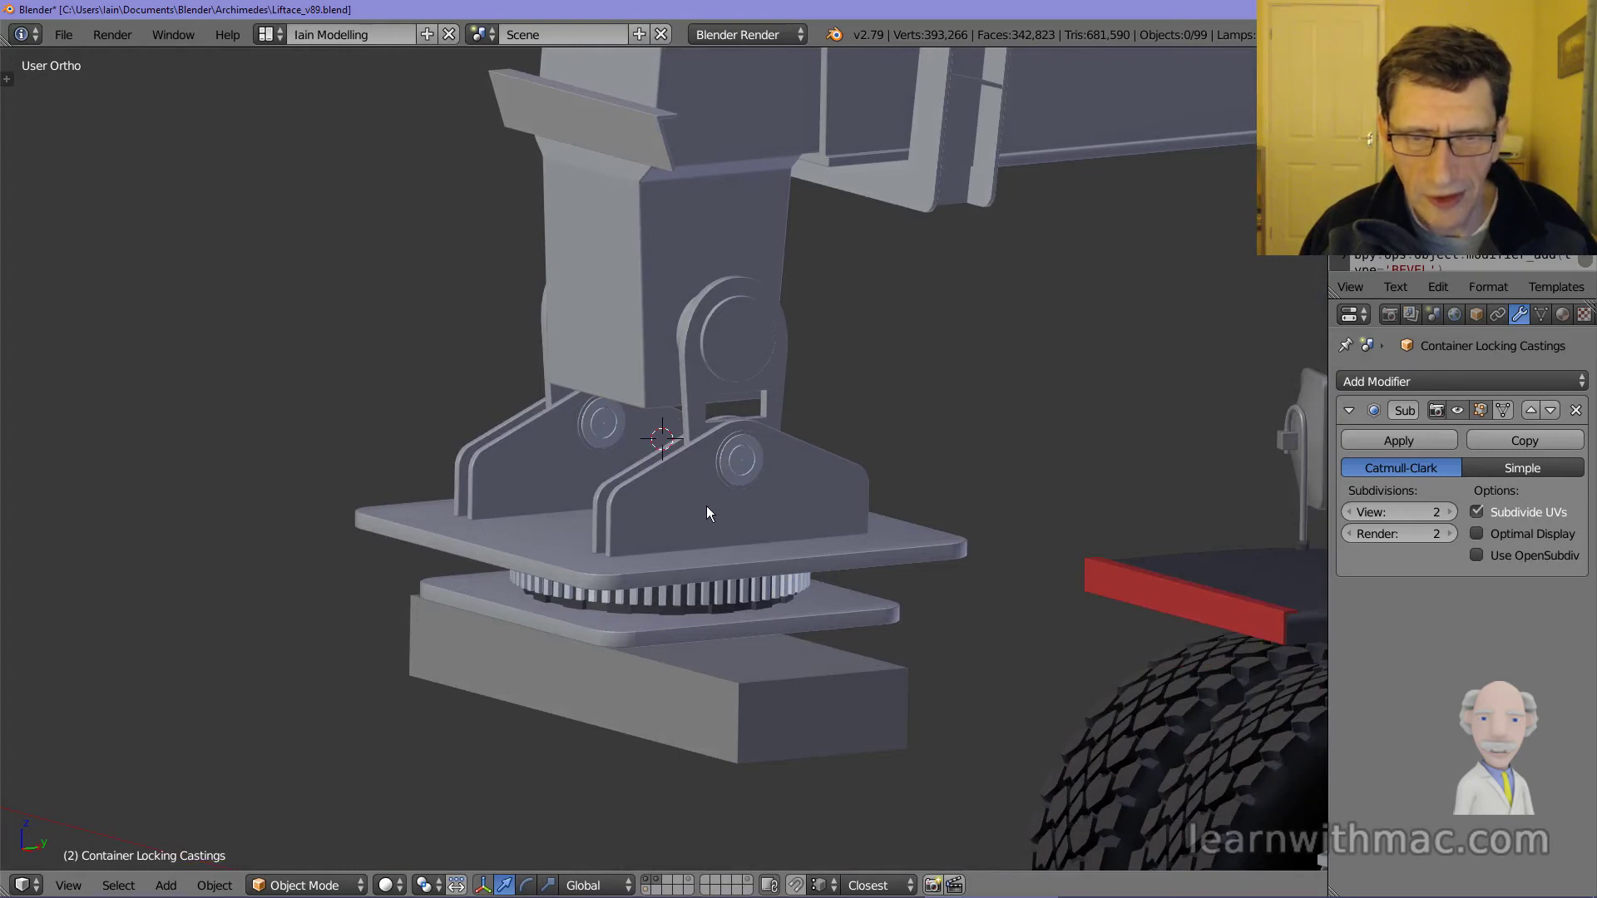
pyautogui.moveTo(706, 505); pyautogui.dragTo(542, 567, button='middle')
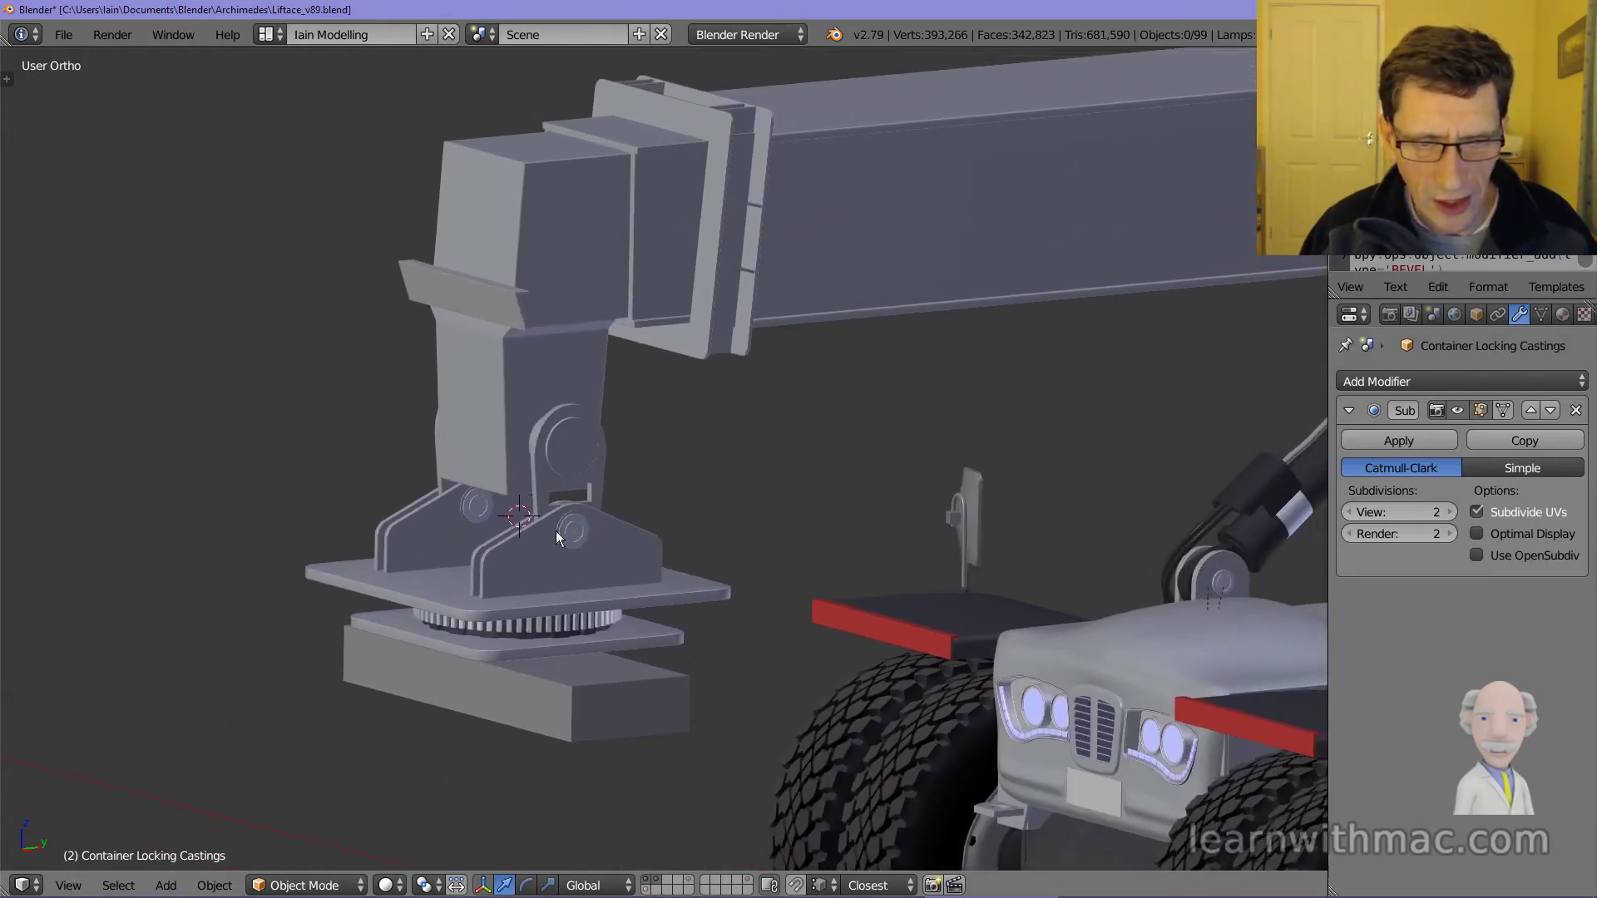
# - Examine the boom head from a low side angle and in relation to the vehicle's front end
pyautogui.moveTo(534, 608); pyautogui.dragTo(559, 586, button='middle')
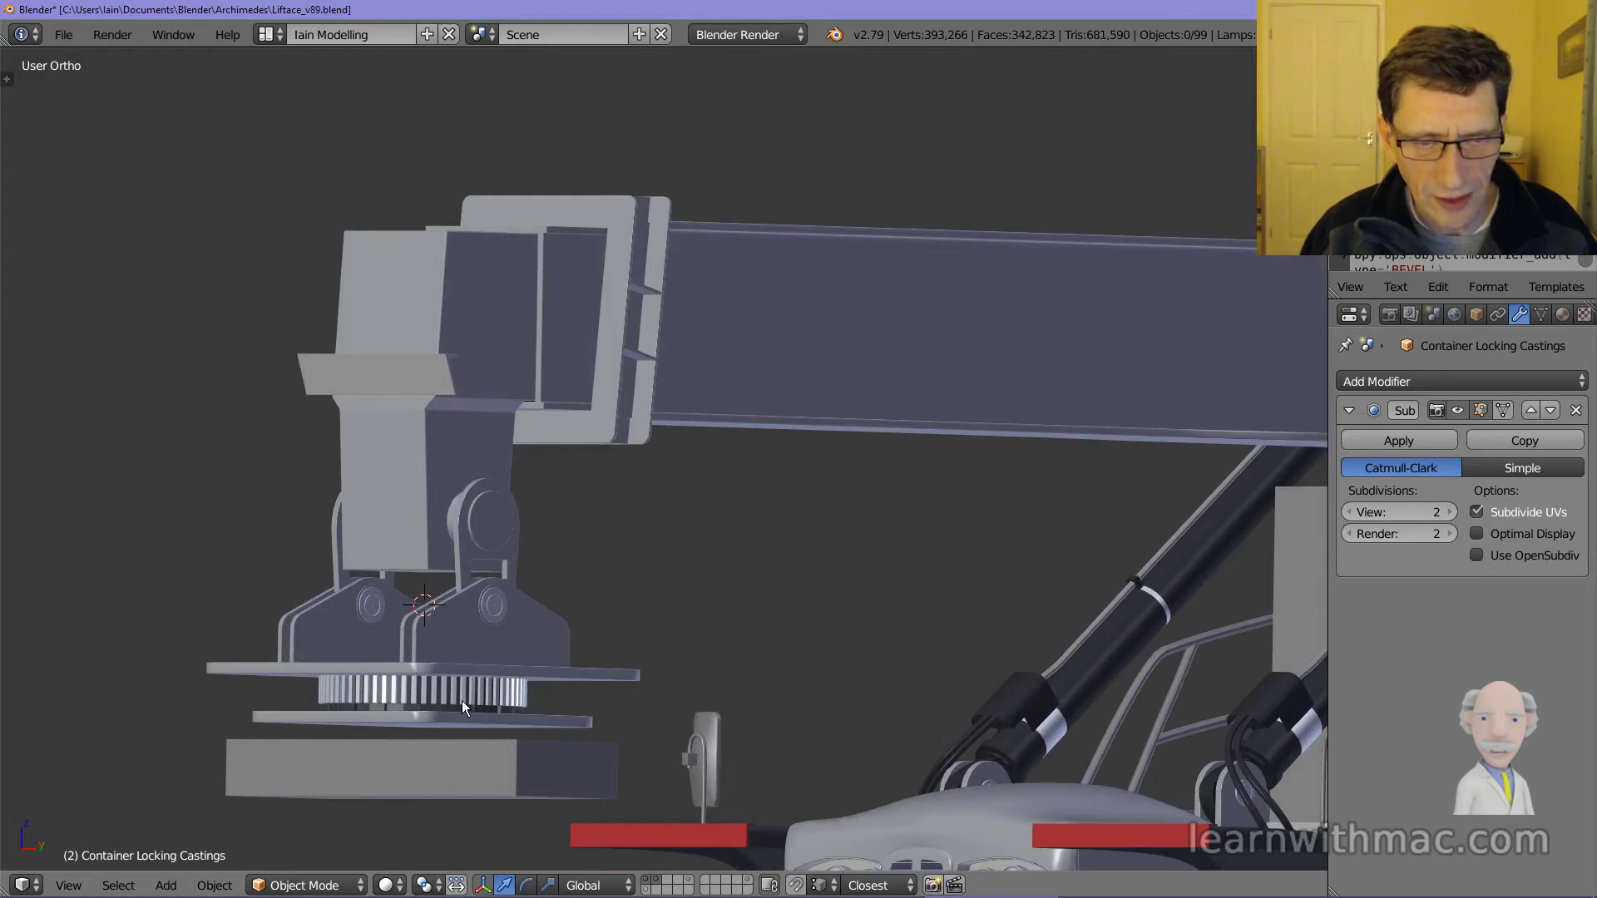
pyautogui.scroll(-4, 462, 702)
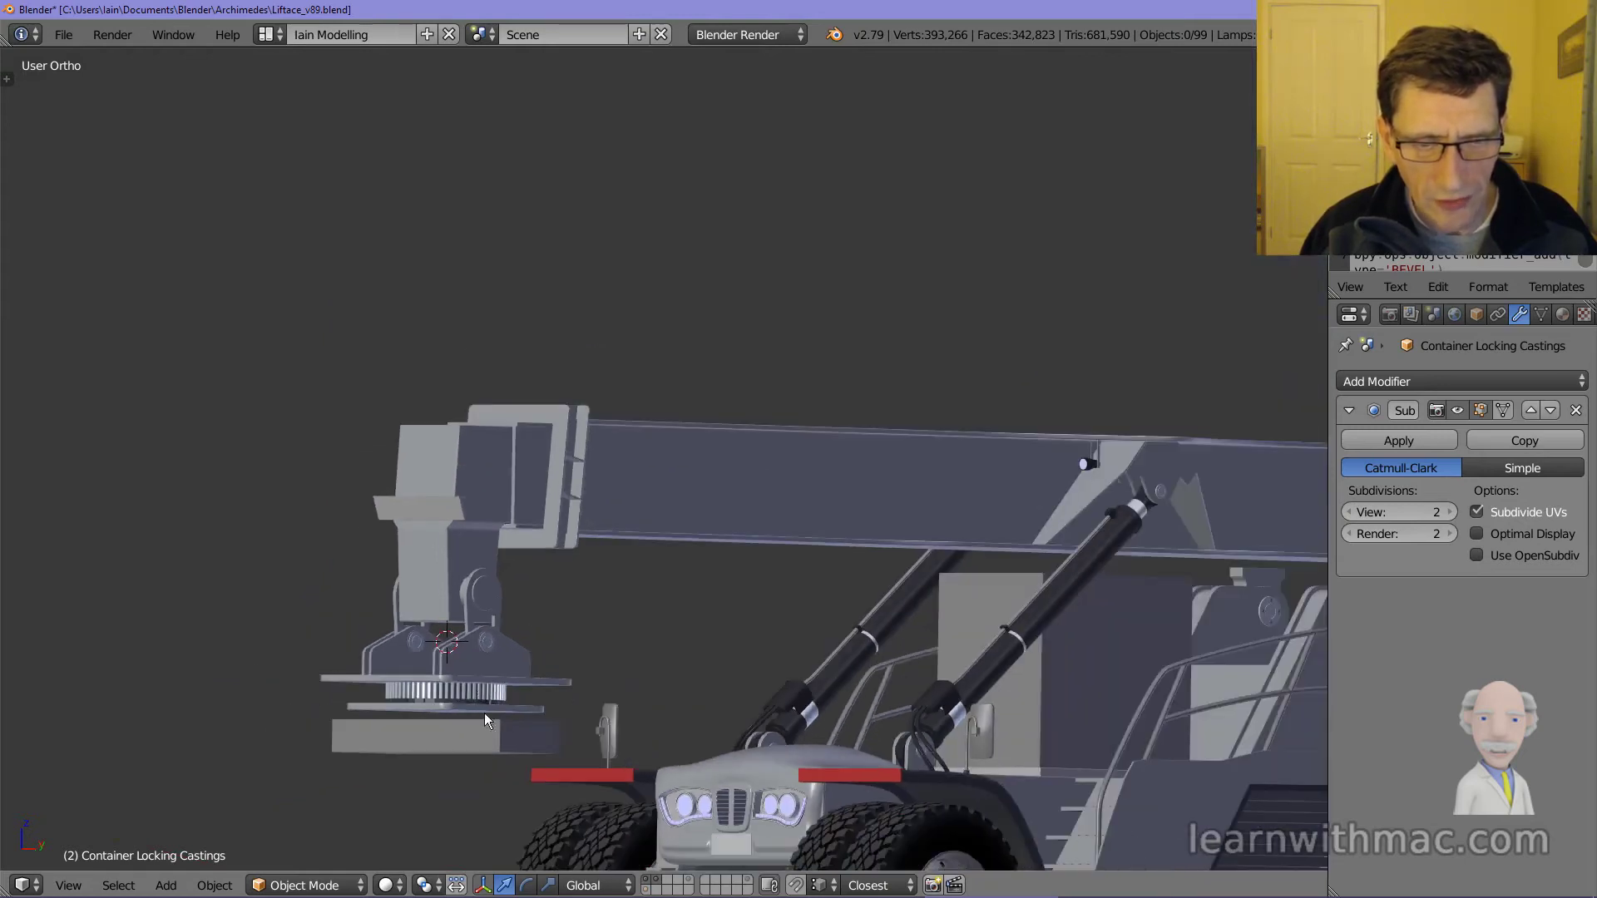
pyautogui.keyDown('shift'); pyautogui.moveTo(484, 713); pyautogui.dragTo(541, 537, button='middle'); pyautogui.keyUp('shift')
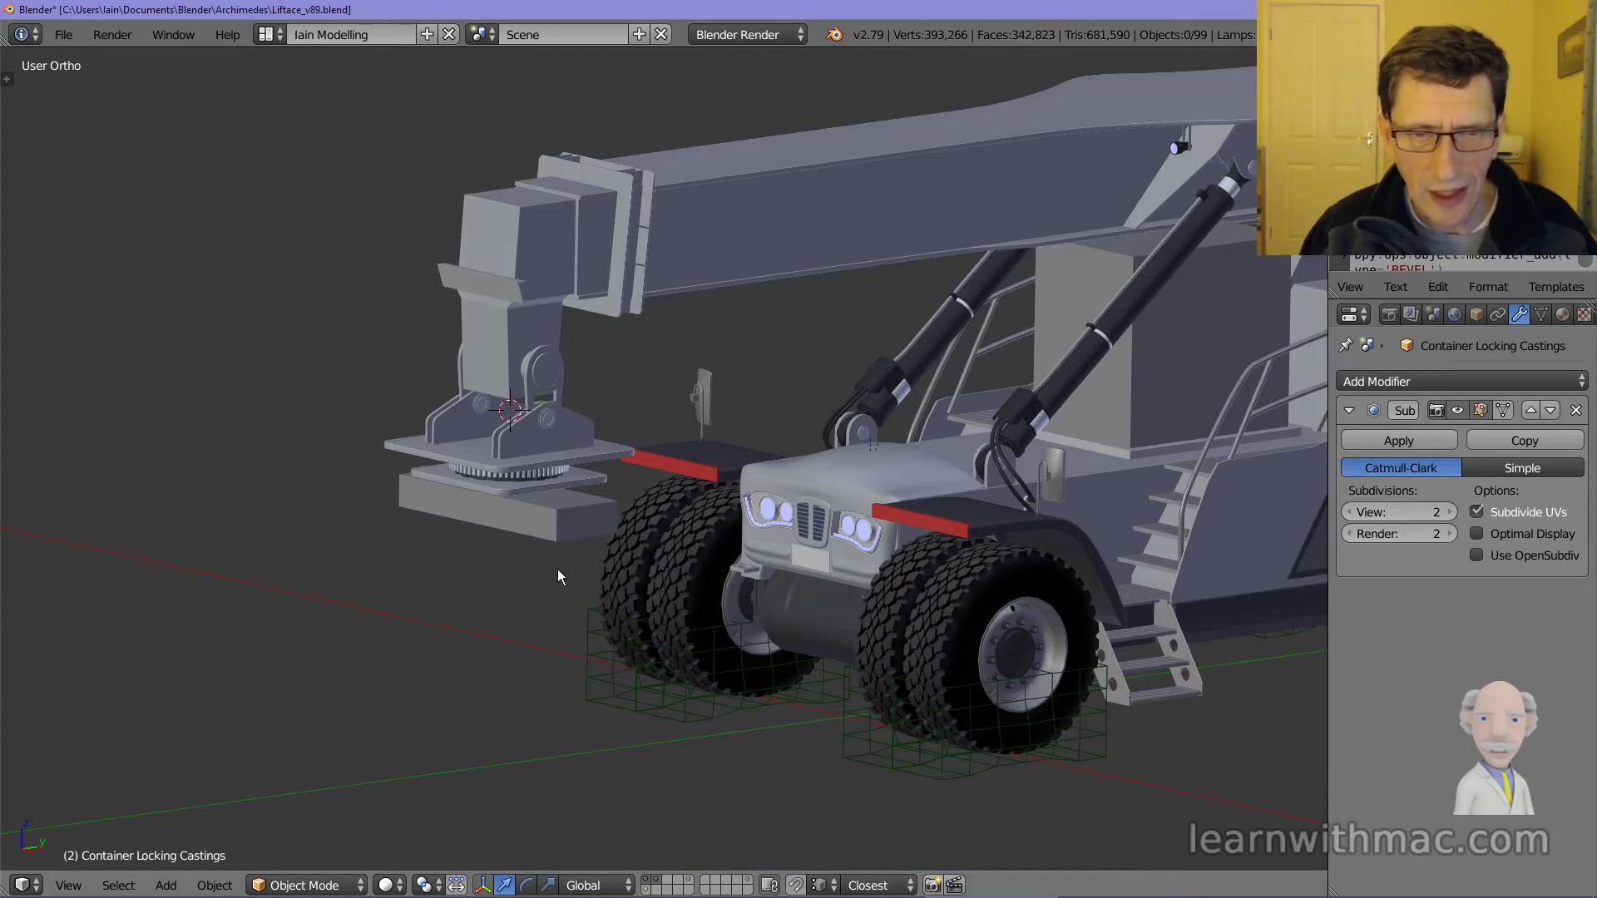
# - Inspect the vehicle's rear end from above, including the rear deck, tail lights and single rear wheels
pyautogui.scroll(-3, 557, 569)
pyautogui.moveTo(694, 550); pyautogui.dragTo(608, 559, button='middle')
pyautogui.scroll(3, 608, 560)
pyautogui.keyDown('shift'); pyautogui.moveTo(789, 556); pyautogui.dragTo(361, 443, button='middle'); pyautogui.keyUp('shift')
pyautogui.moveTo(790, 453); pyautogui.dragTo(645, 446, button='middle')
pyautogui.moveTo(546, 581); pyautogui.dragTo(637, 472, button='middle')
pyautogui.scroll(2, 759, 439)
pyautogui.scroll(6, 648, 521)
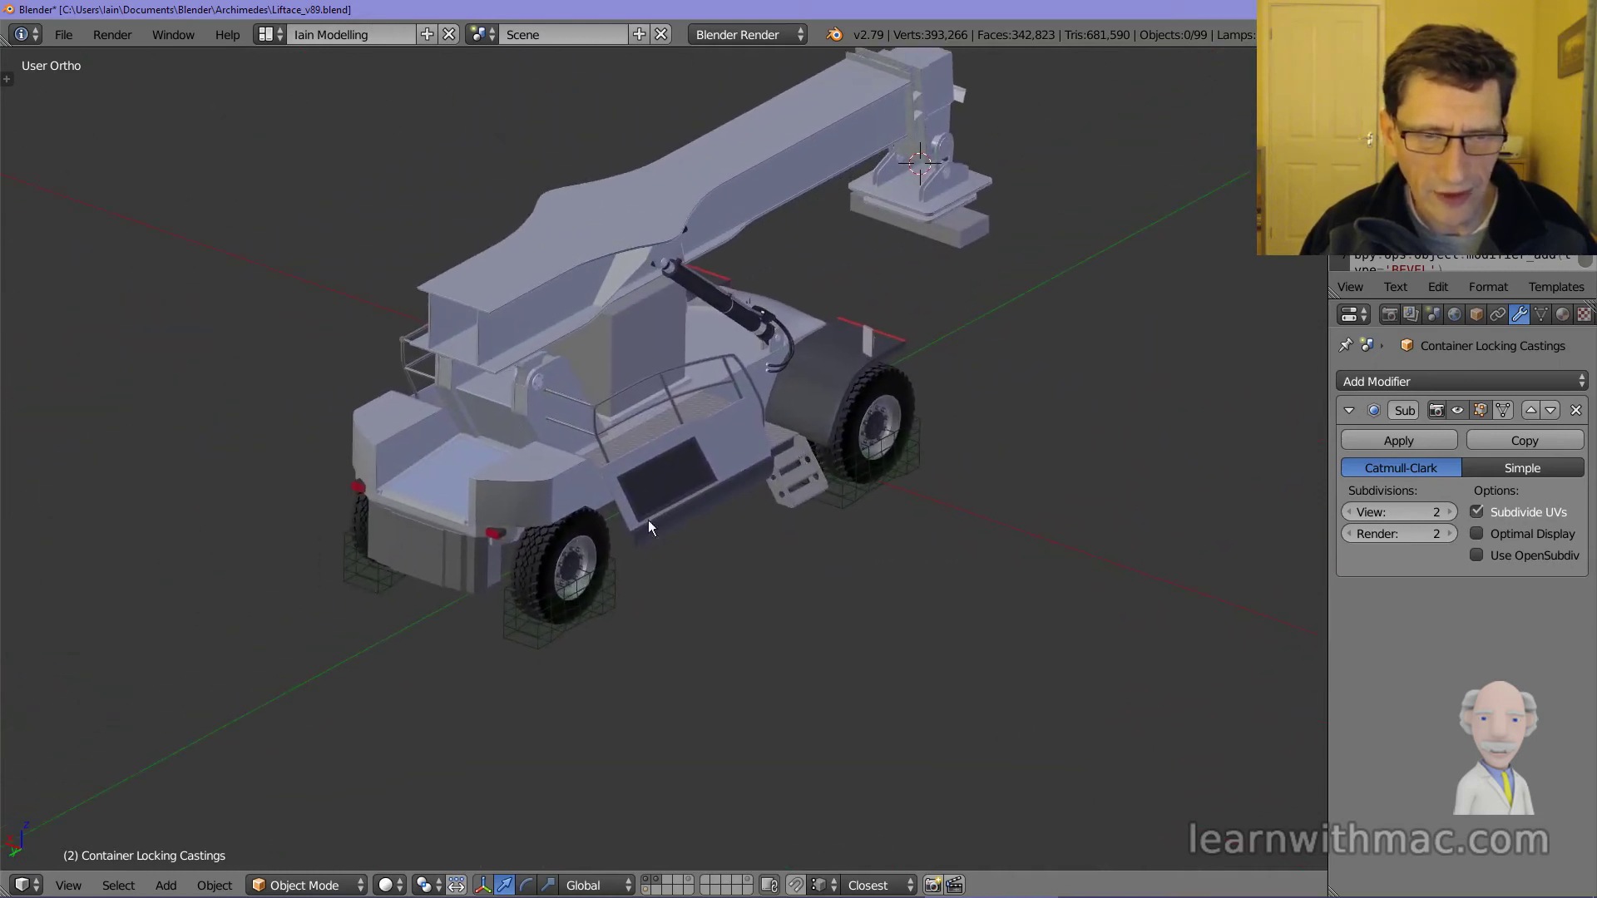
pyautogui.moveTo(447, 549); pyautogui.dragTo(473, 548, button='middle')
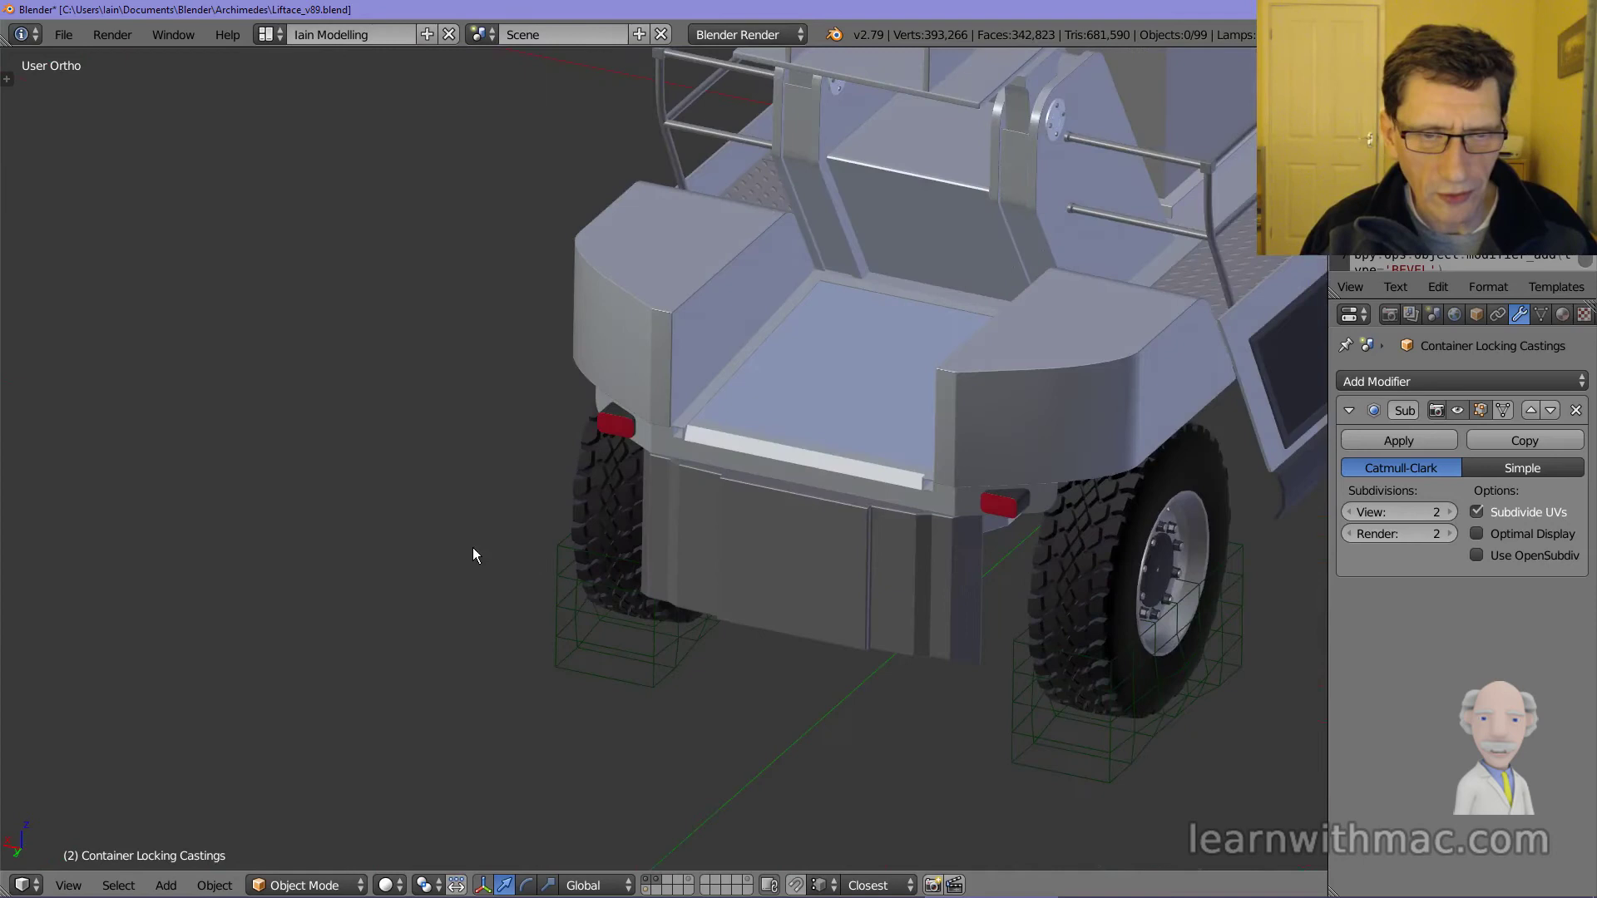
# - Select the rear counterweight beneath the rear deck and inspect it from both sides of the vehicle
pyautogui.rightClick(759, 548)
pyautogui.moveTo(742, 585); pyautogui.dragTo(657, 537, button='middle')
pyautogui.moveTo(855, 541); pyautogui.dragTo(592, 492, button='middle')
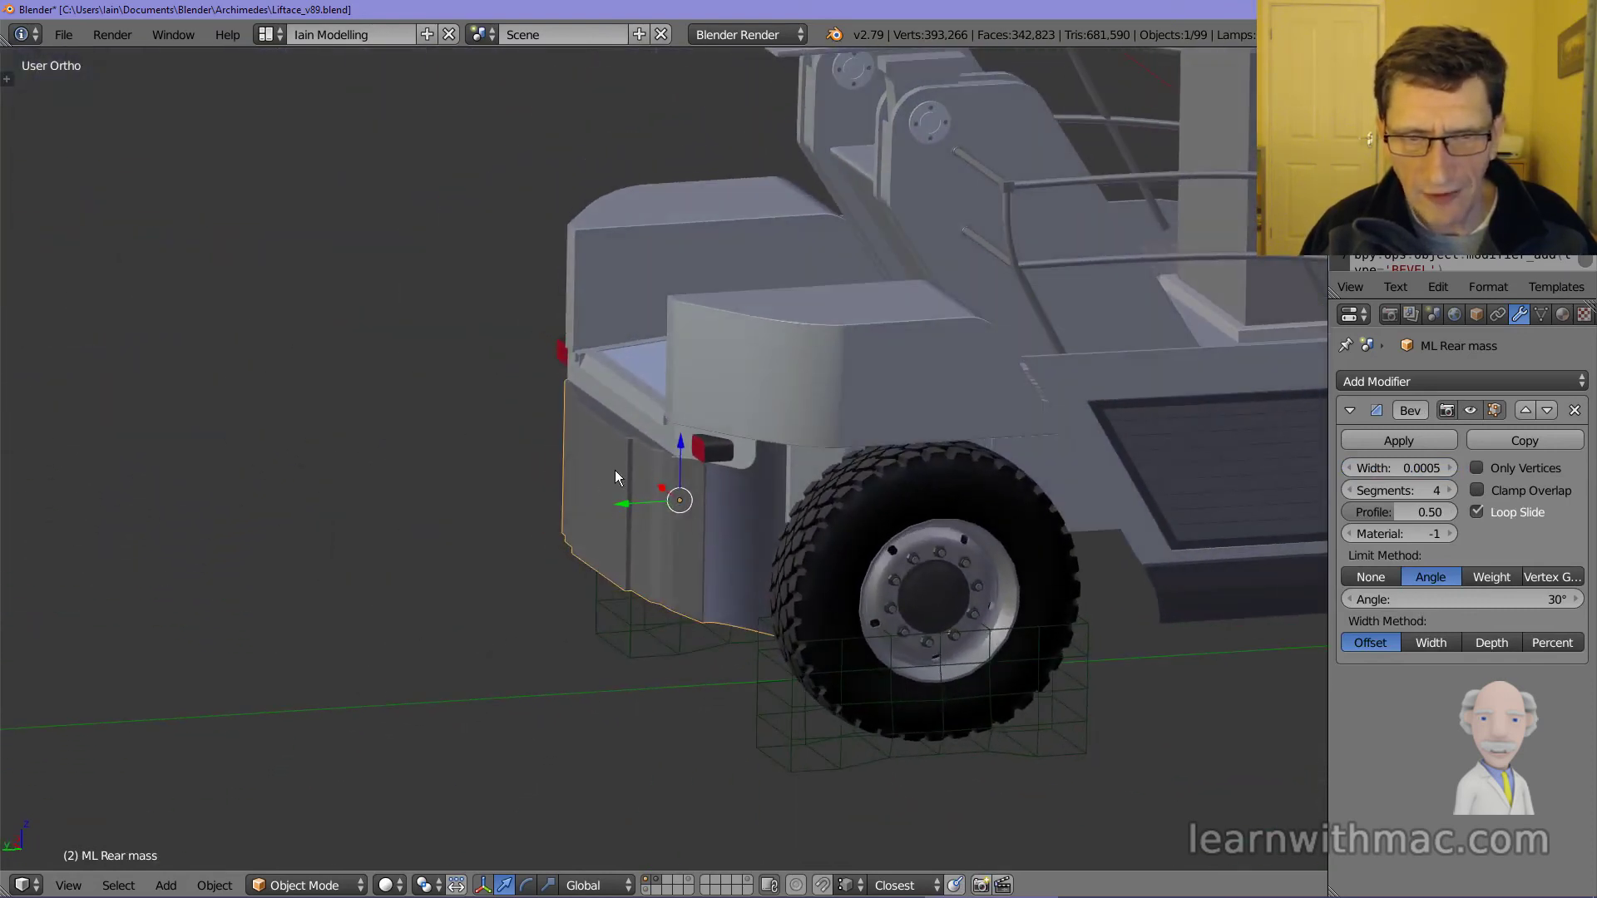
pyautogui.scroll(-5, 643, 513)
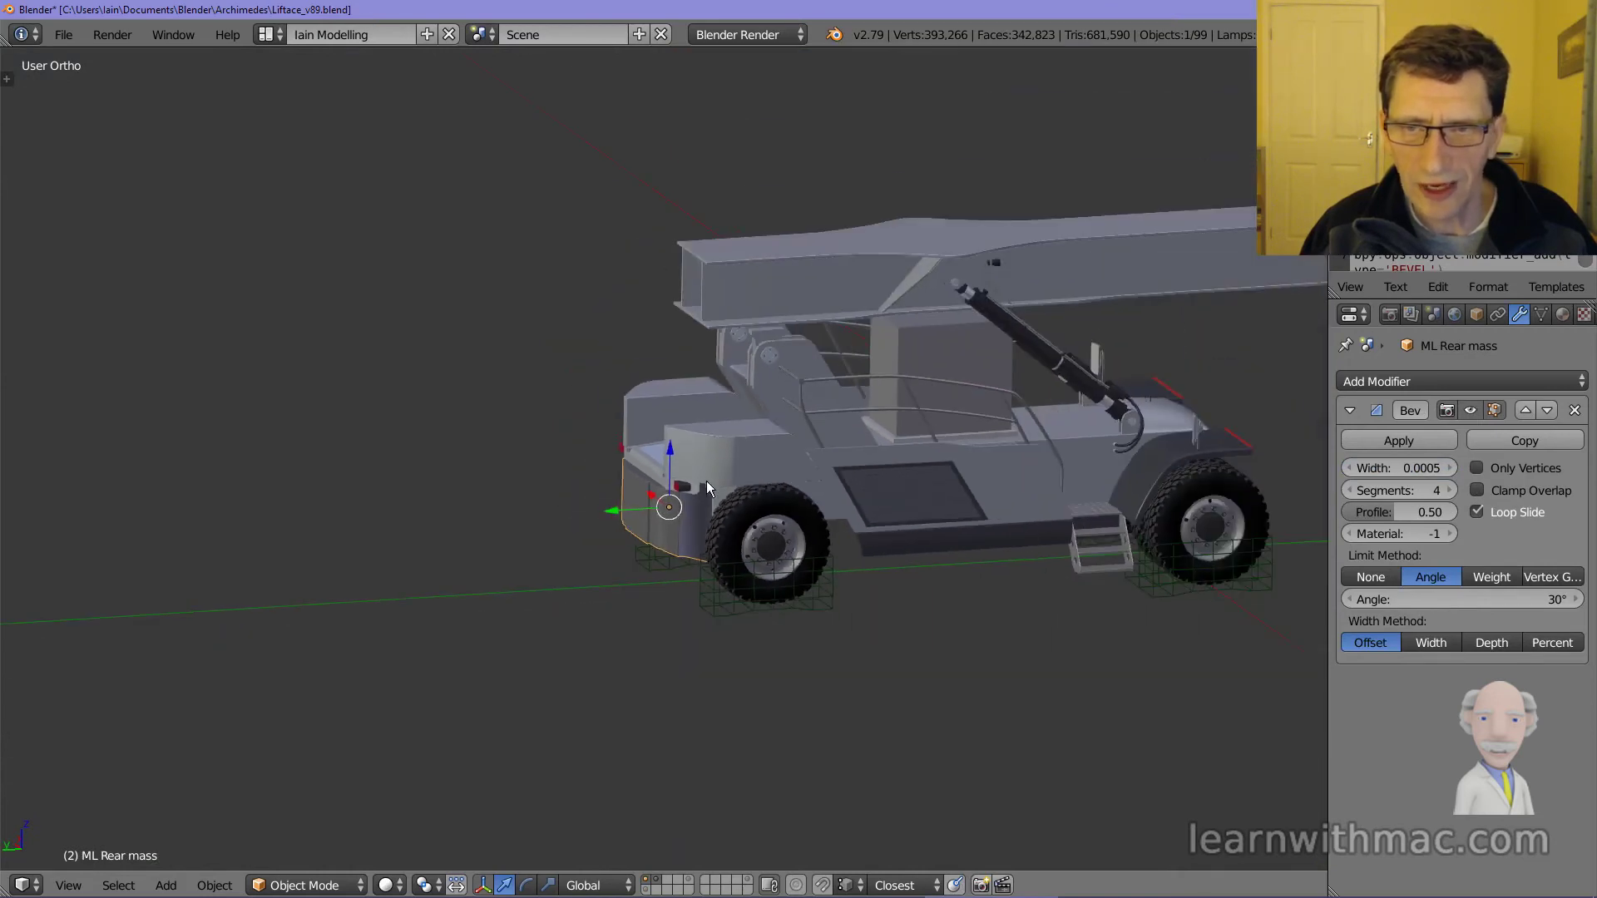
pyautogui.scroll(5, 657, 540)
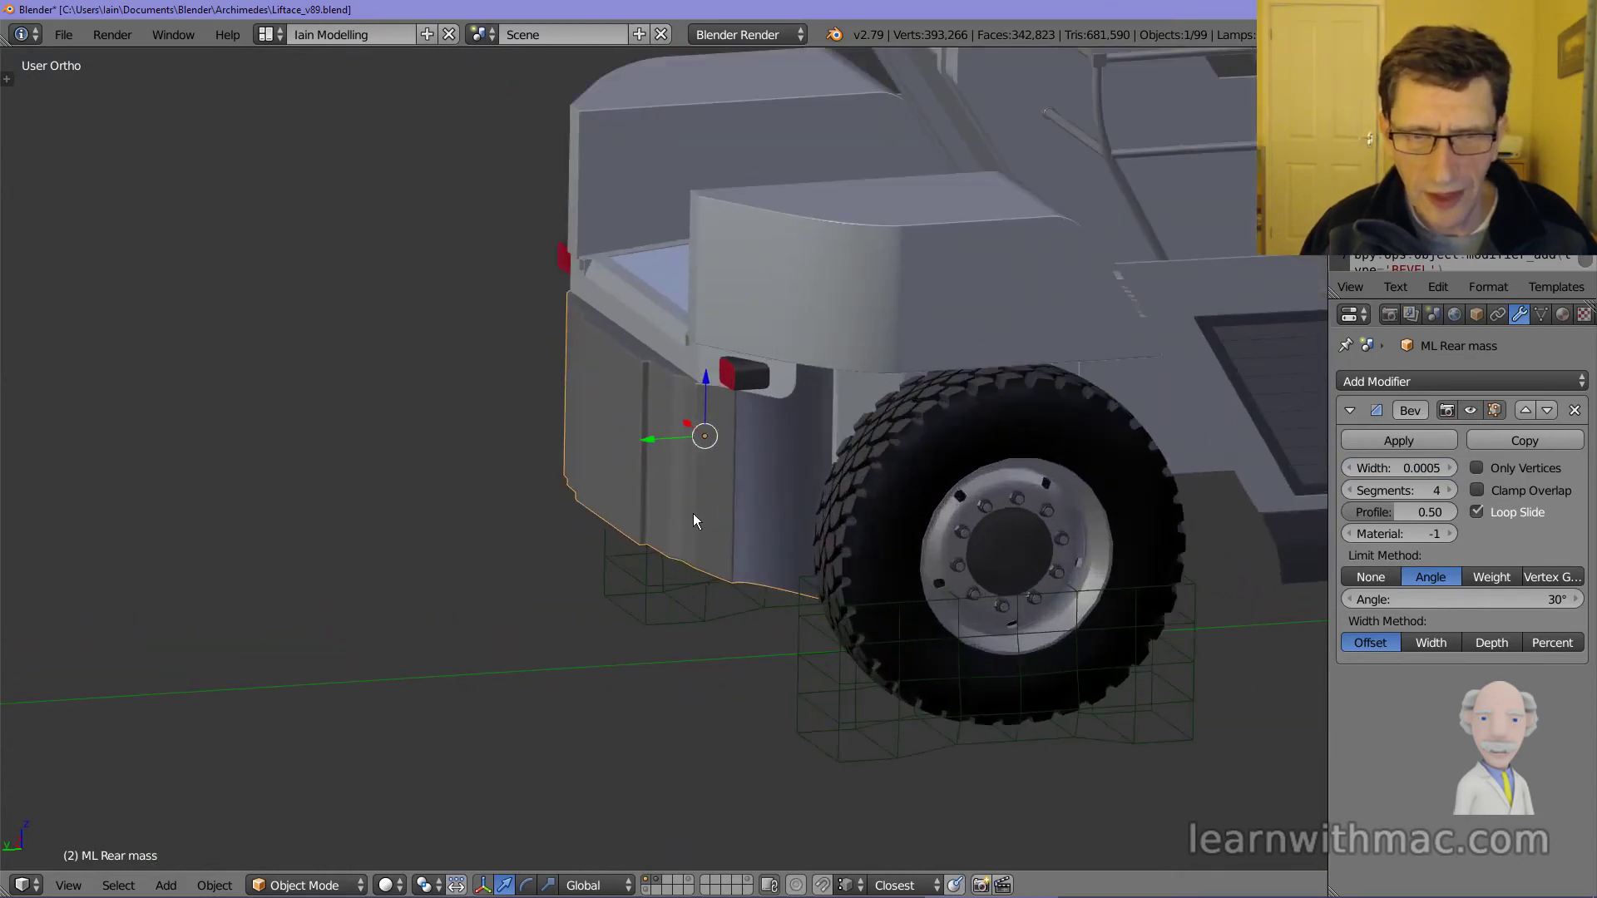
pyautogui.moveTo(746, 491); pyautogui.dragTo(945, 476, button='middle')
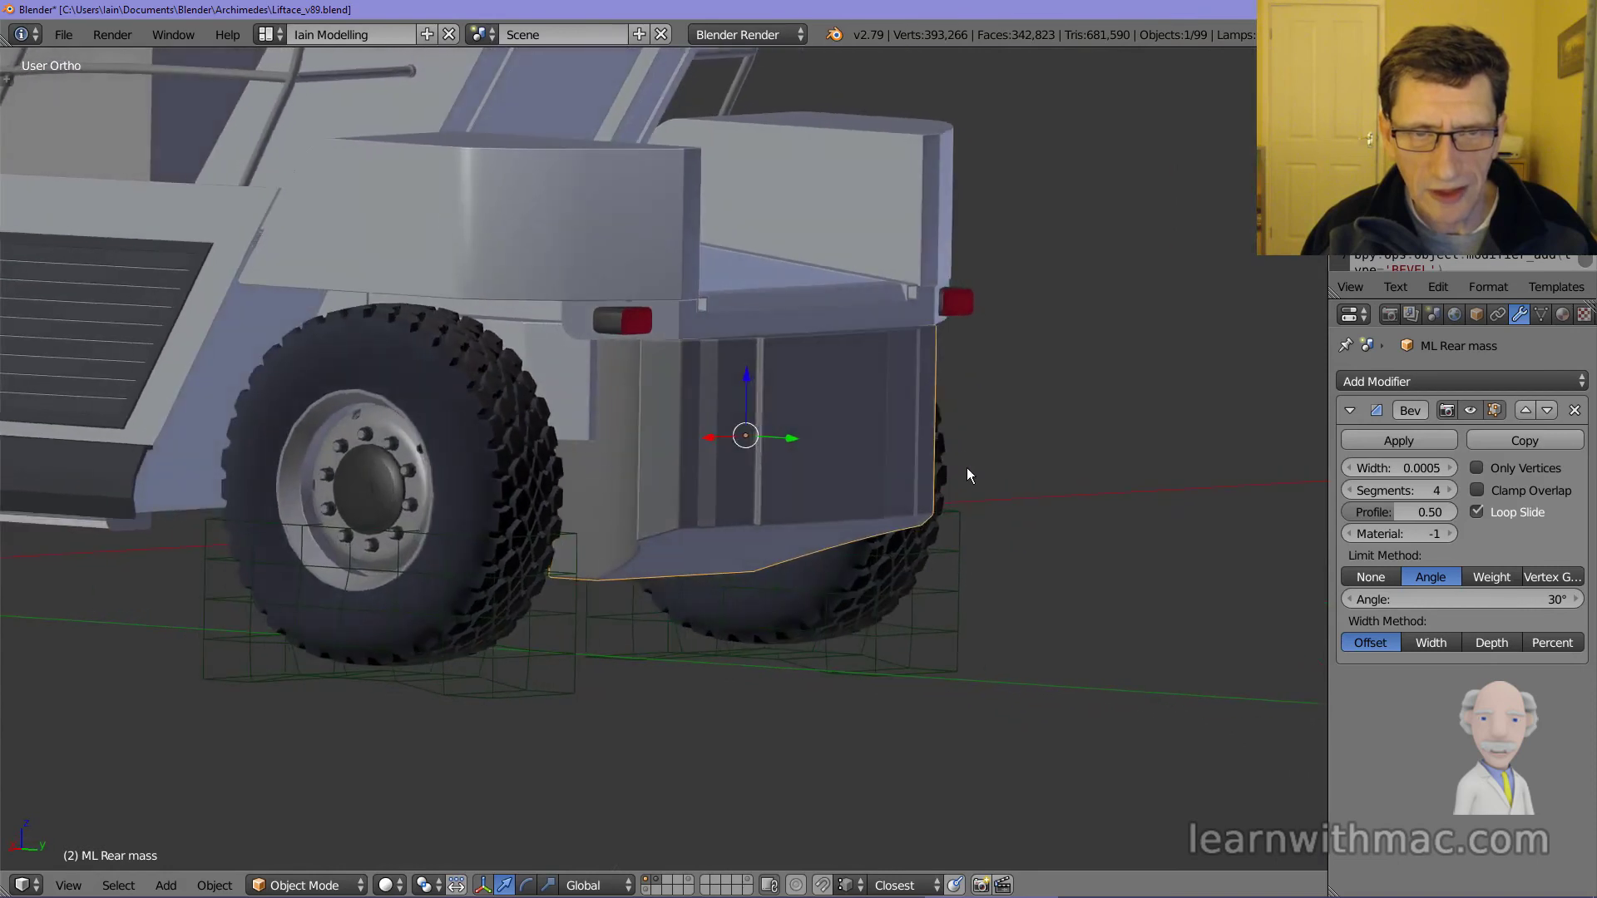
# - Select the tail lights and inspect the red lens and dark housing up close
pyautogui.rightClick(640, 329)
pyautogui.scroll(8, 638, 328)
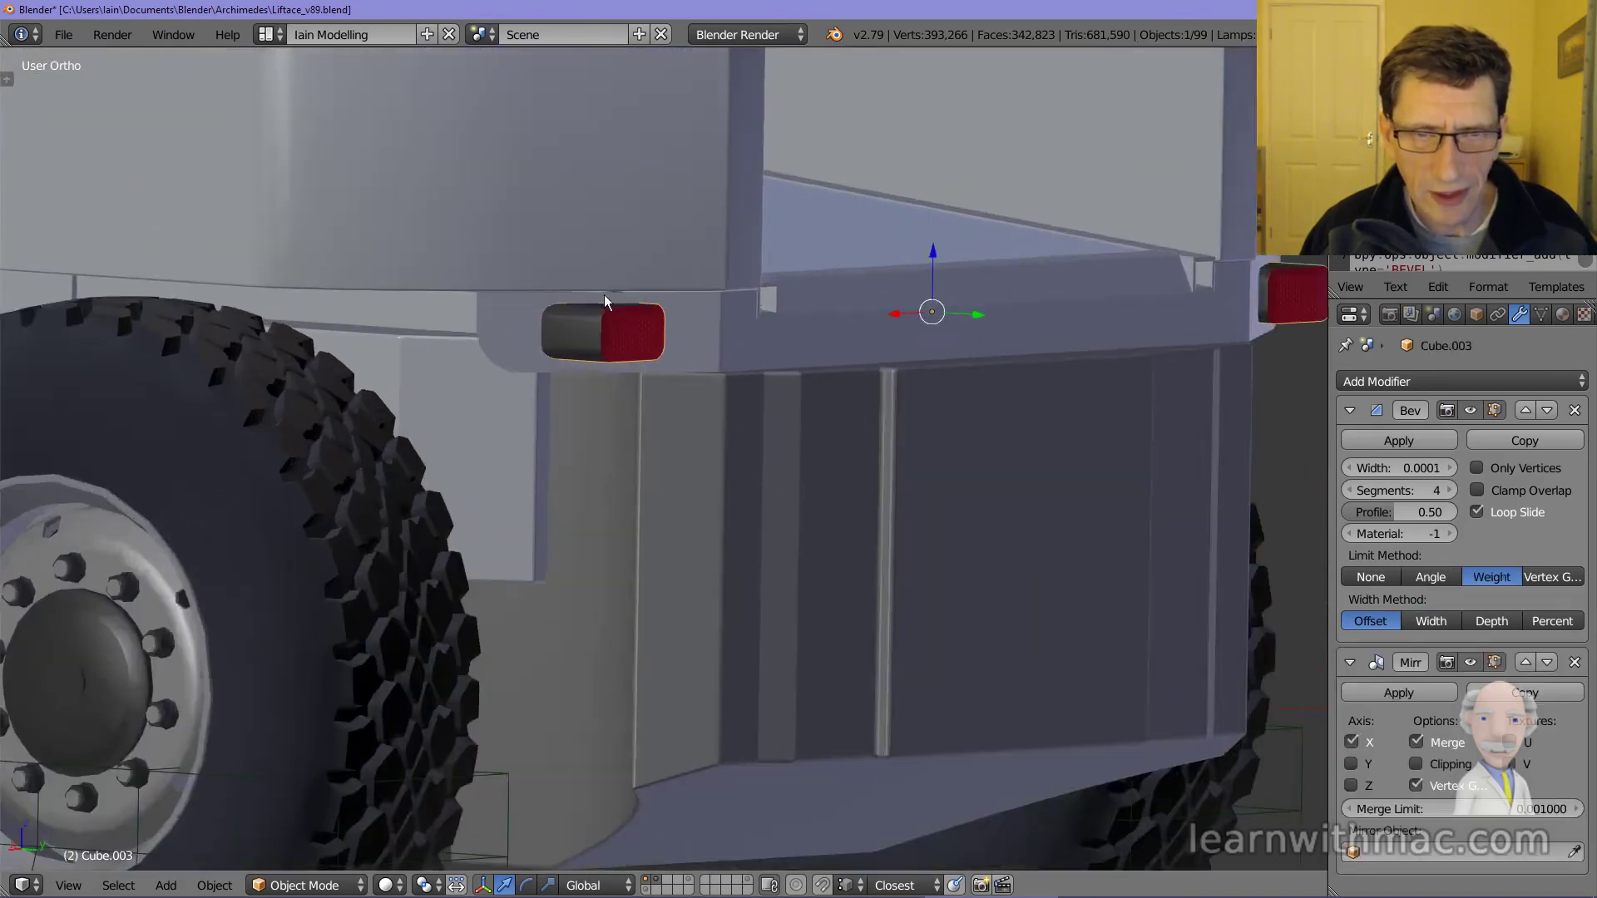
pyautogui.scroll(3, 640, 358)
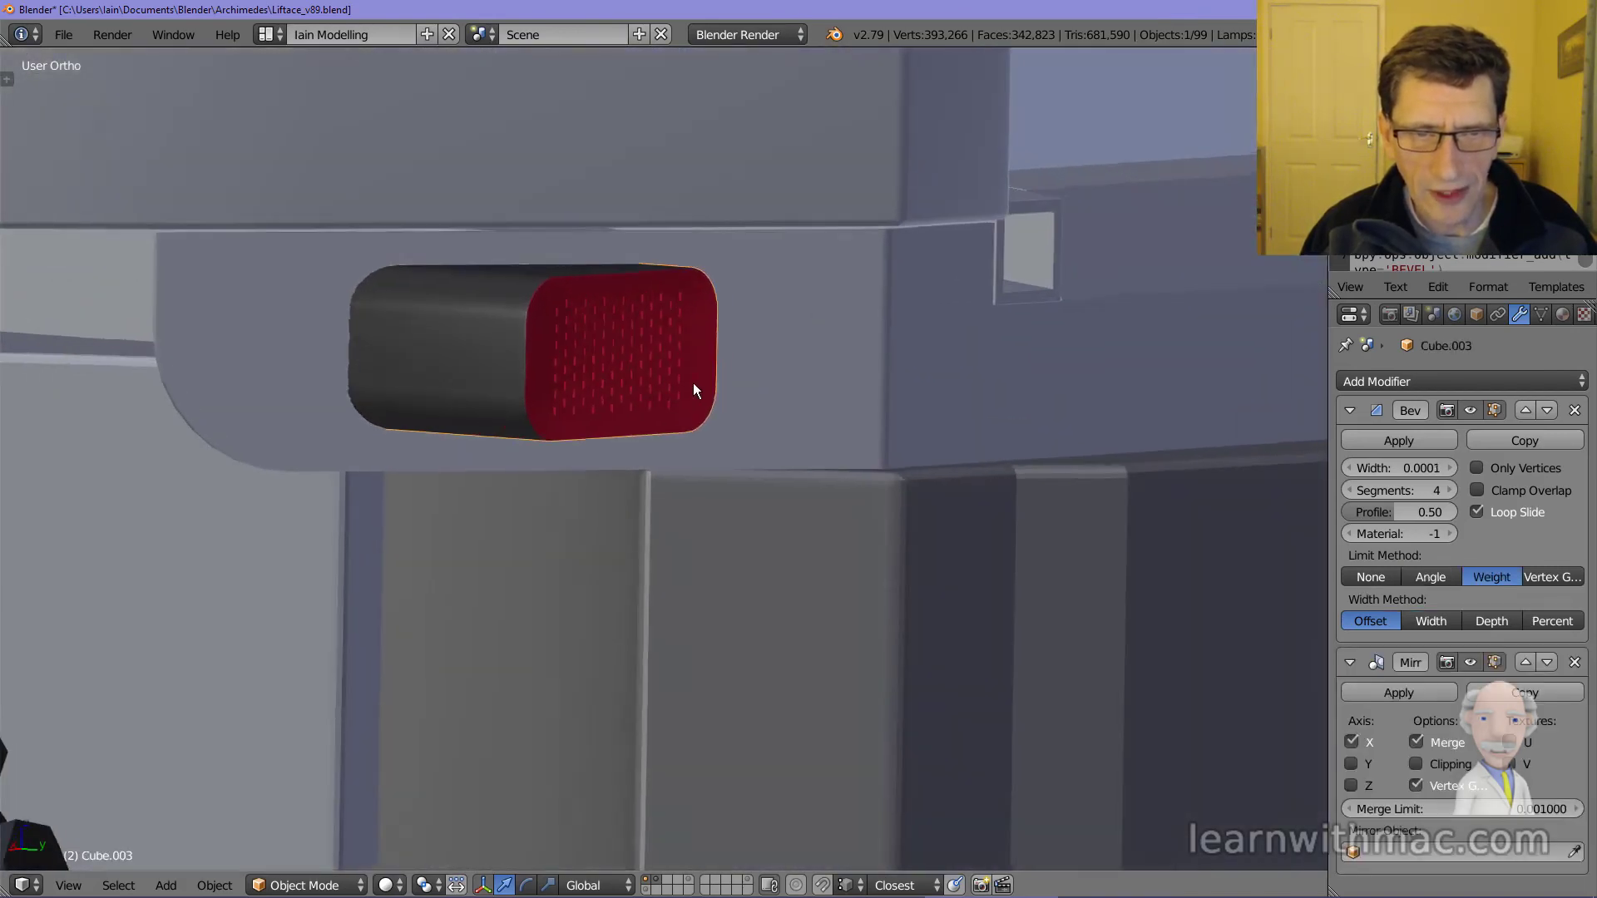
pyautogui.scroll(-9, 676, 391)
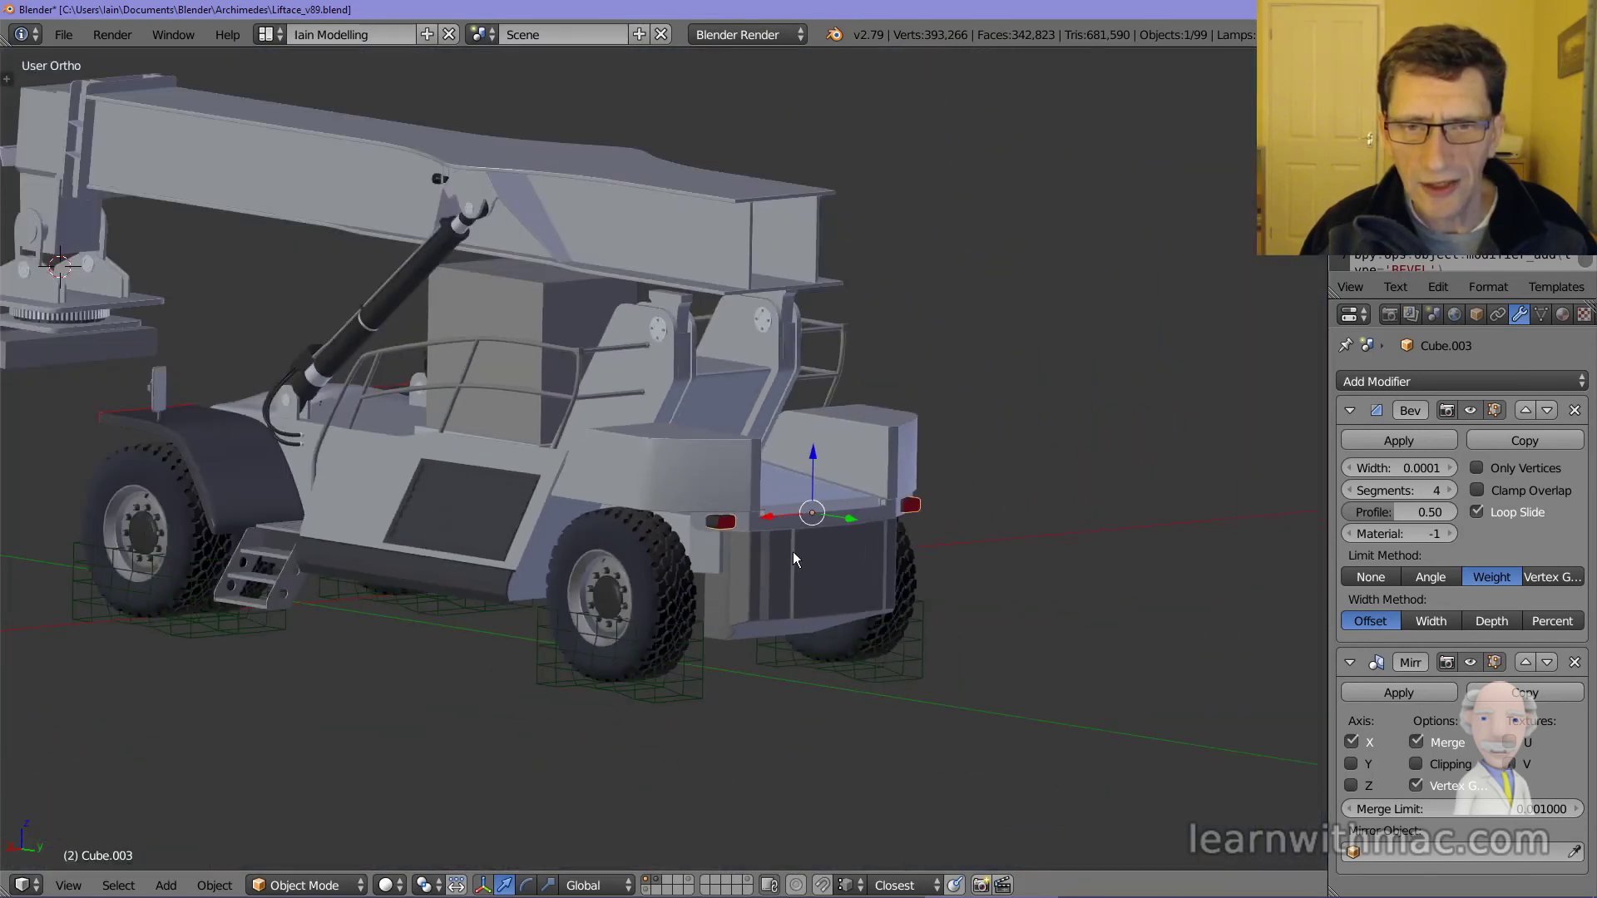
# - View the whole vehicle from the rear, side and front, comparing the double front wheels with the rear wheels
pyautogui.moveTo(793, 552); pyautogui.dragTo(747, 526, button='middle')
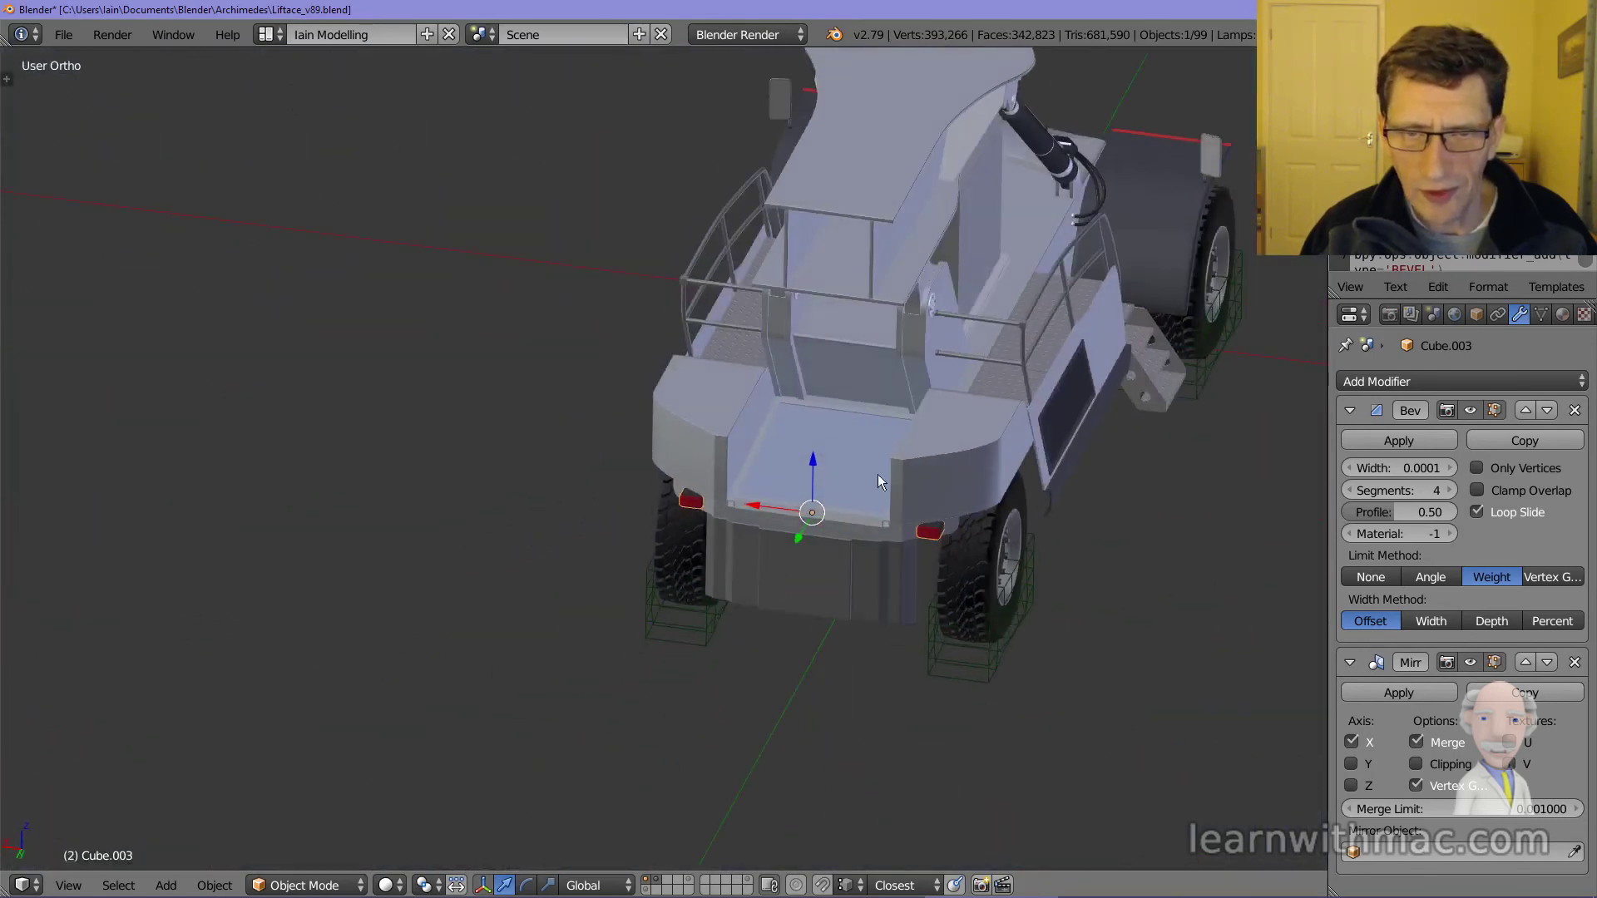
pyautogui.scroll(-3, 868, 480)
pyautogui.keyDown('shift'); pyautogui.moveTo(868, 480); pyautogui.dragTo(623, 485, button='middle'); pyautogui.keyUp('shift')
pyautogui.scroll(3, 624, 479)
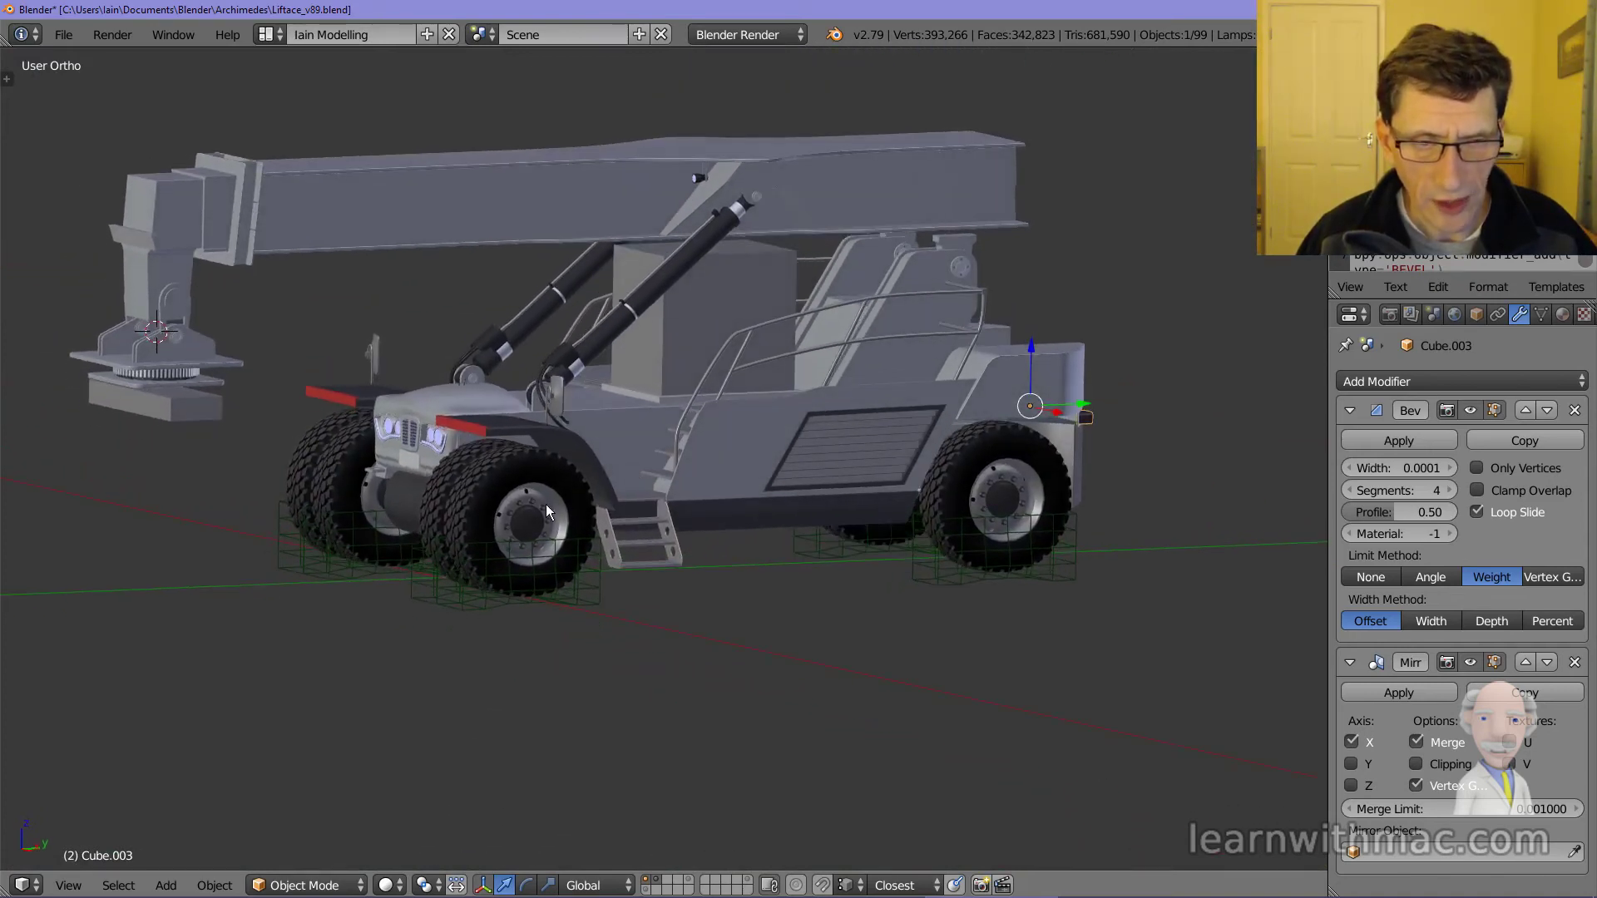
pyautogui.scroll(3, 546, 505)
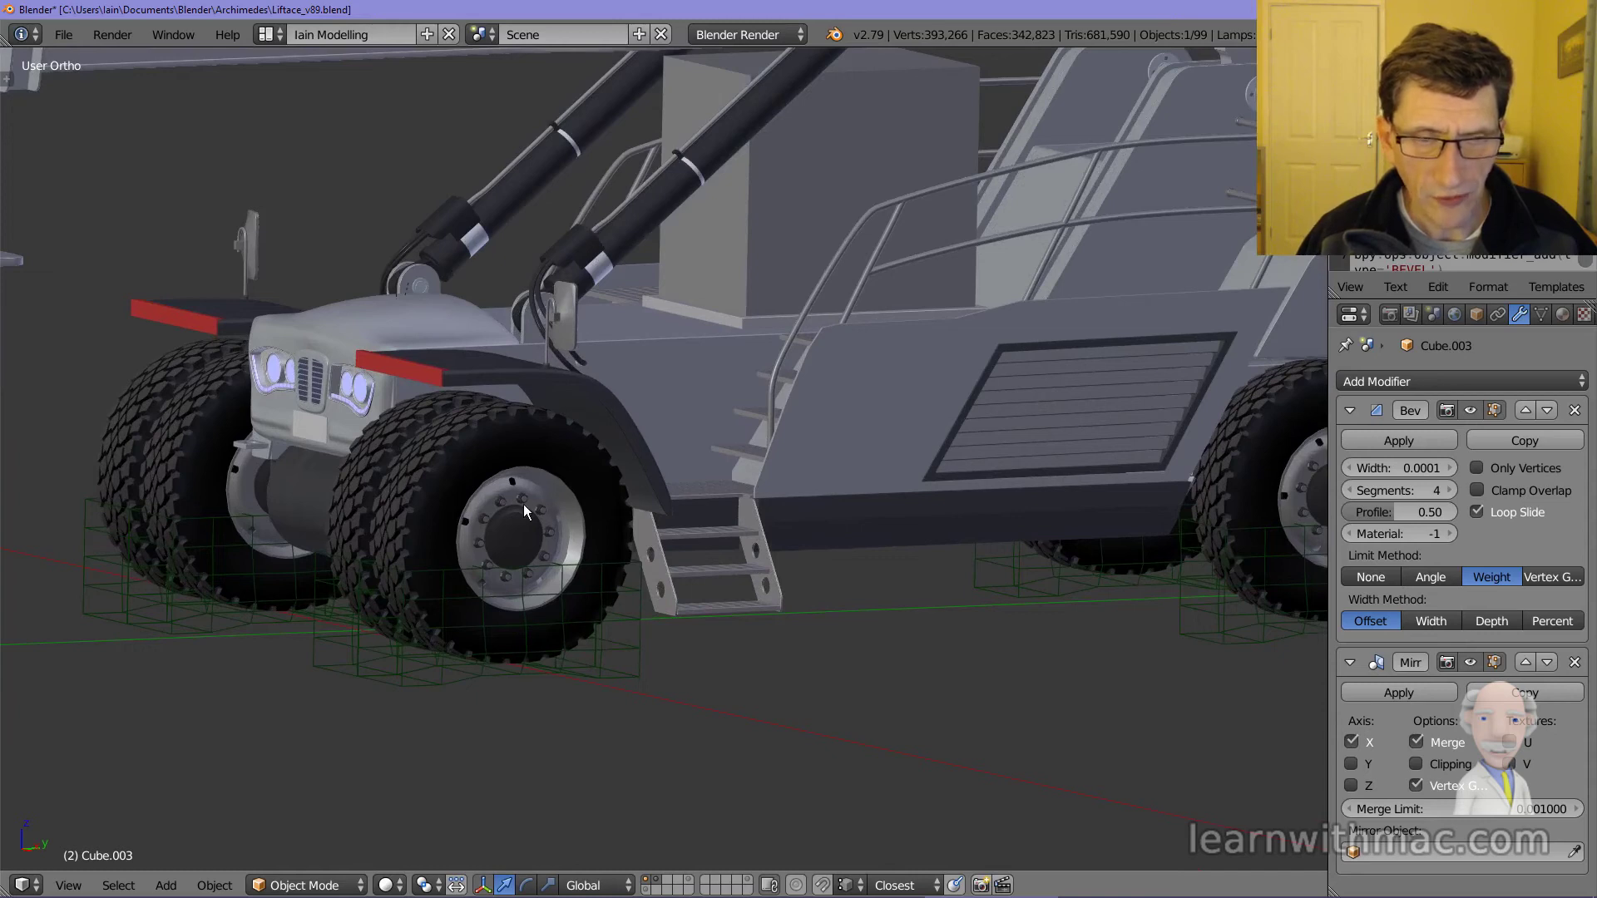
pyautogui.scroll(-5, 523, 506)
pyautogui.moveTo(524, 510); pyautogui.dragTo(570, 507, button='middle')
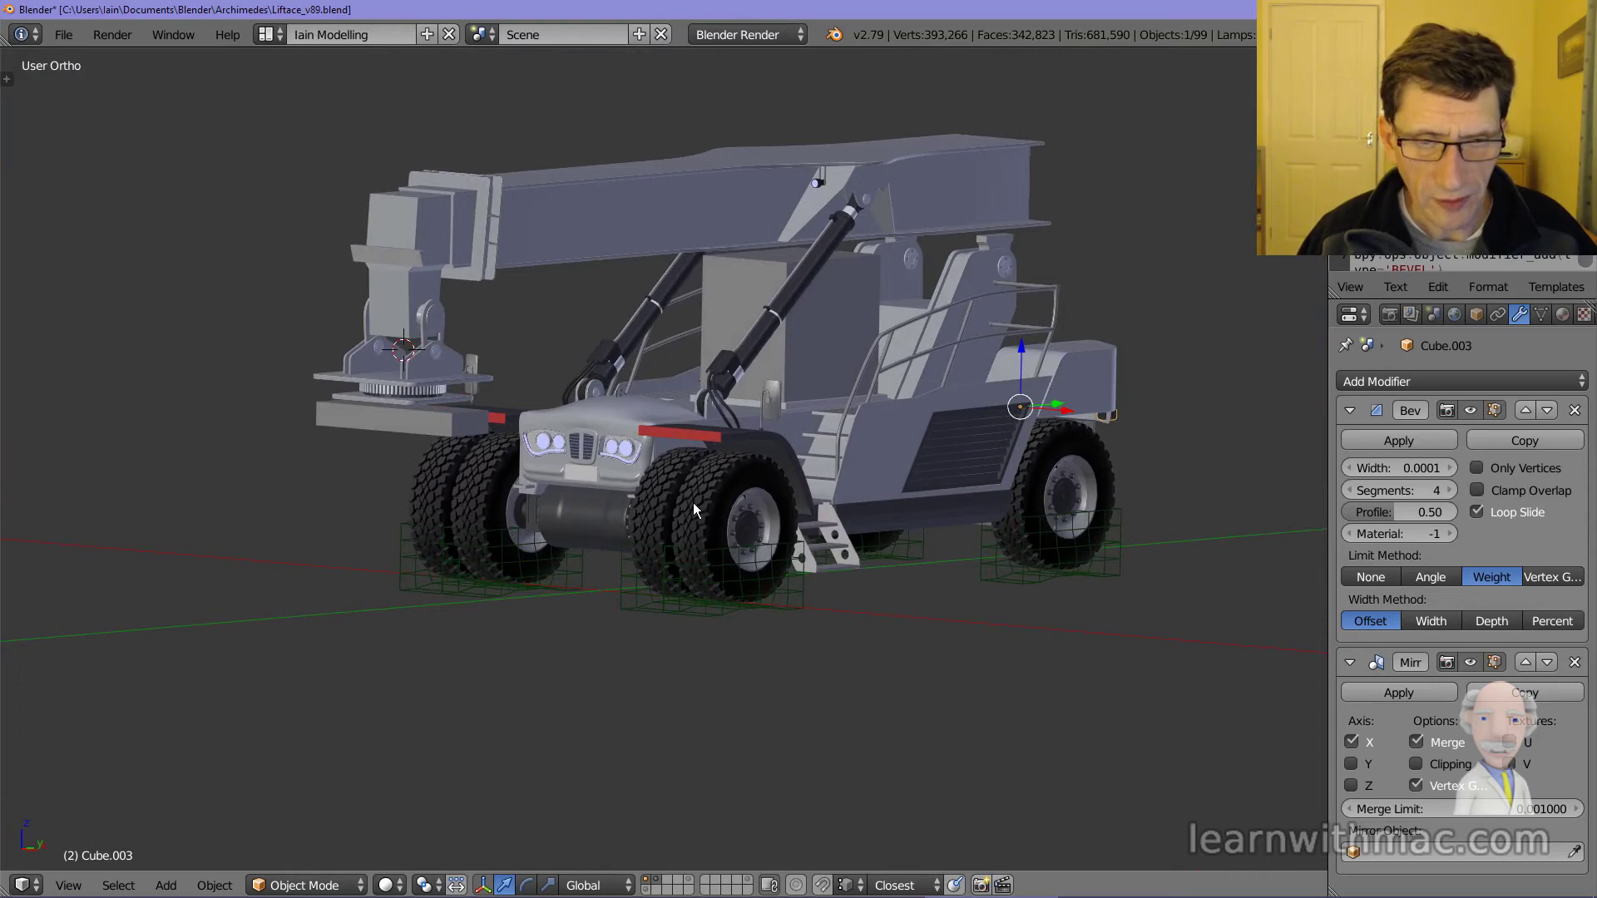
pyautogui.moveTo(765, 514); pyautogui.dragTo(538, 512, button='middle')
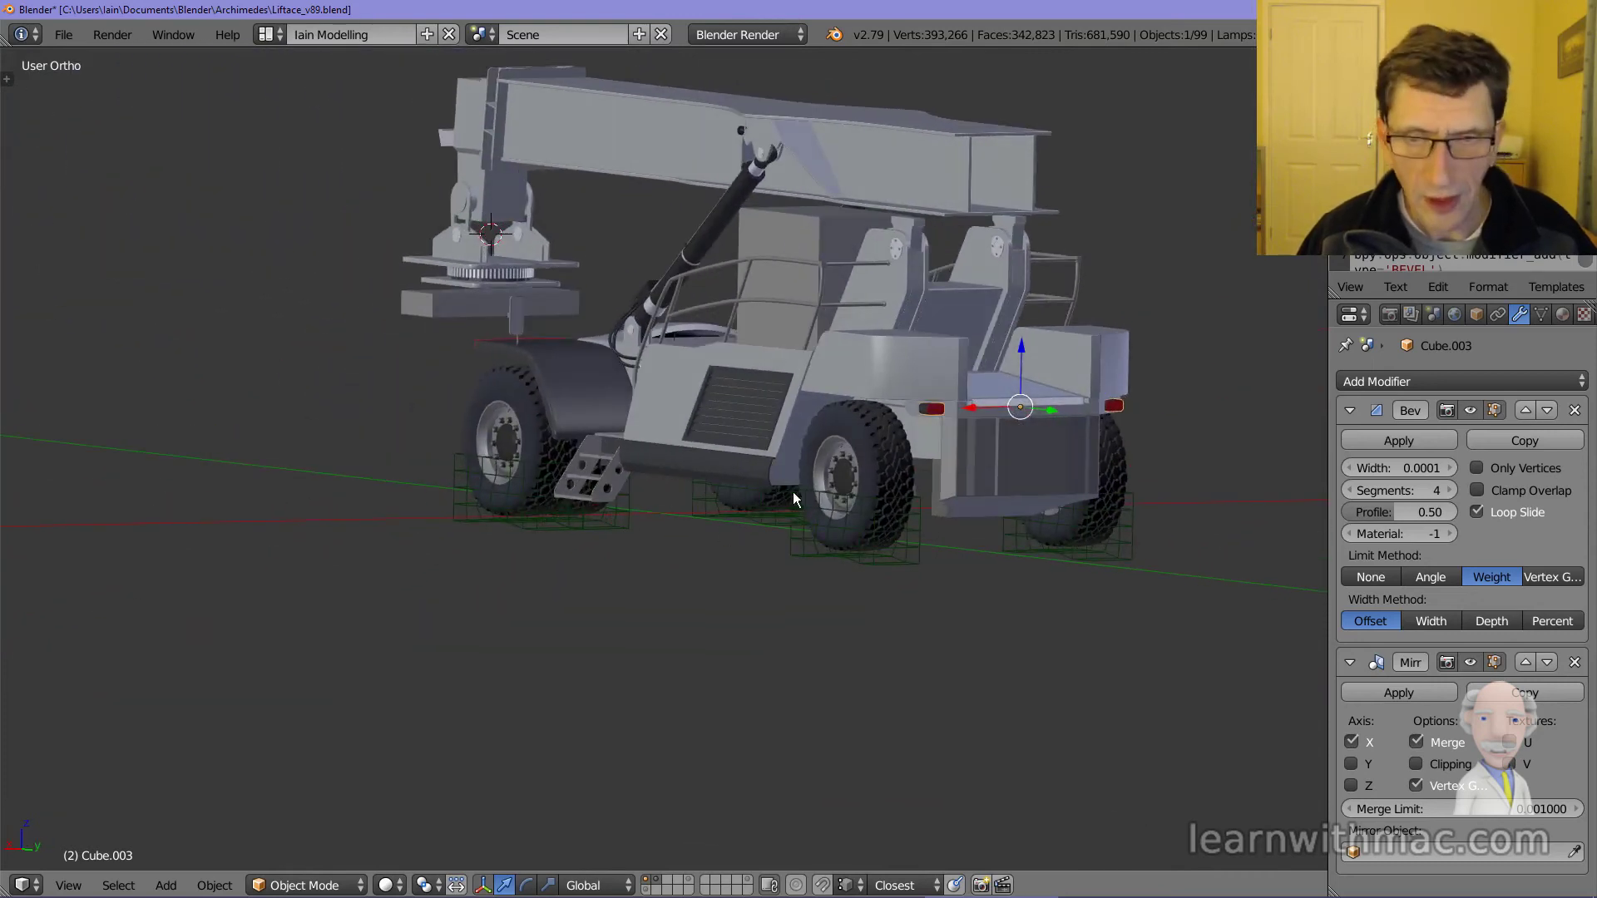
# - Select the rear tyre on the near side and view it from behind the vehicle
pyautogui.keyDown('shift'); pyautogui.moveTo(792, 492); pyautogui.dragTo(561, 559, button='middle'); pyautogui.keyUp('shift')
pyautogui.scroll(1, 659, 546)
pyautogui.scroll(1, 660, 545)
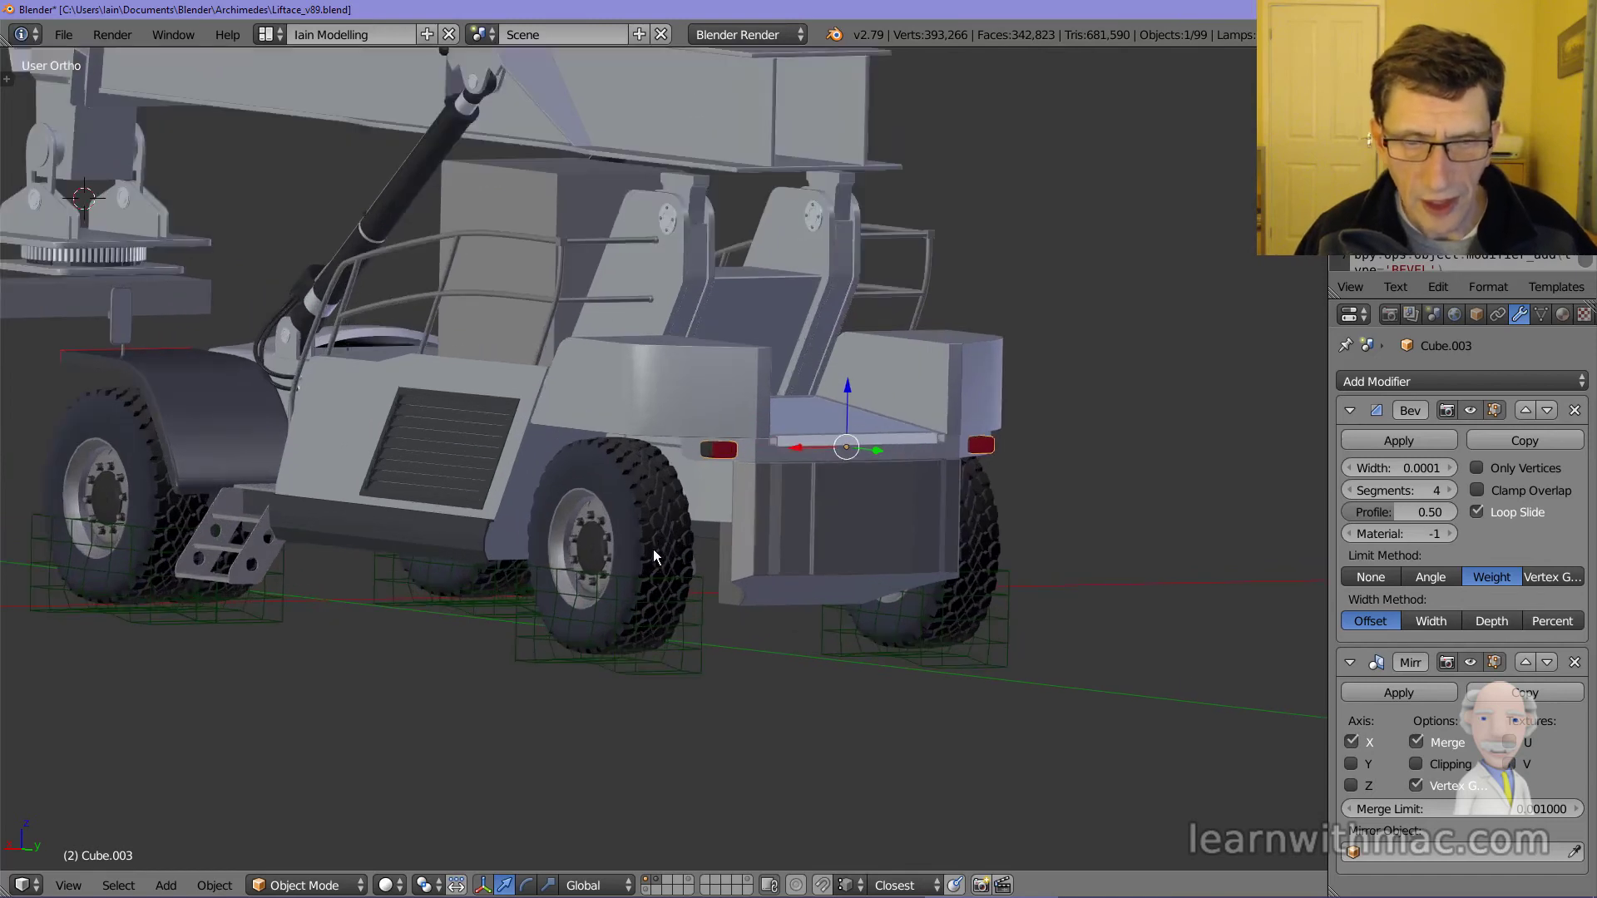
pyautogui.rightClick(654, 551)
pyautogui.scroll(-1, 663, 580)
pyautogui.moveTo(659, 580); pyautogui.dragTo(526, 520, button='middle')
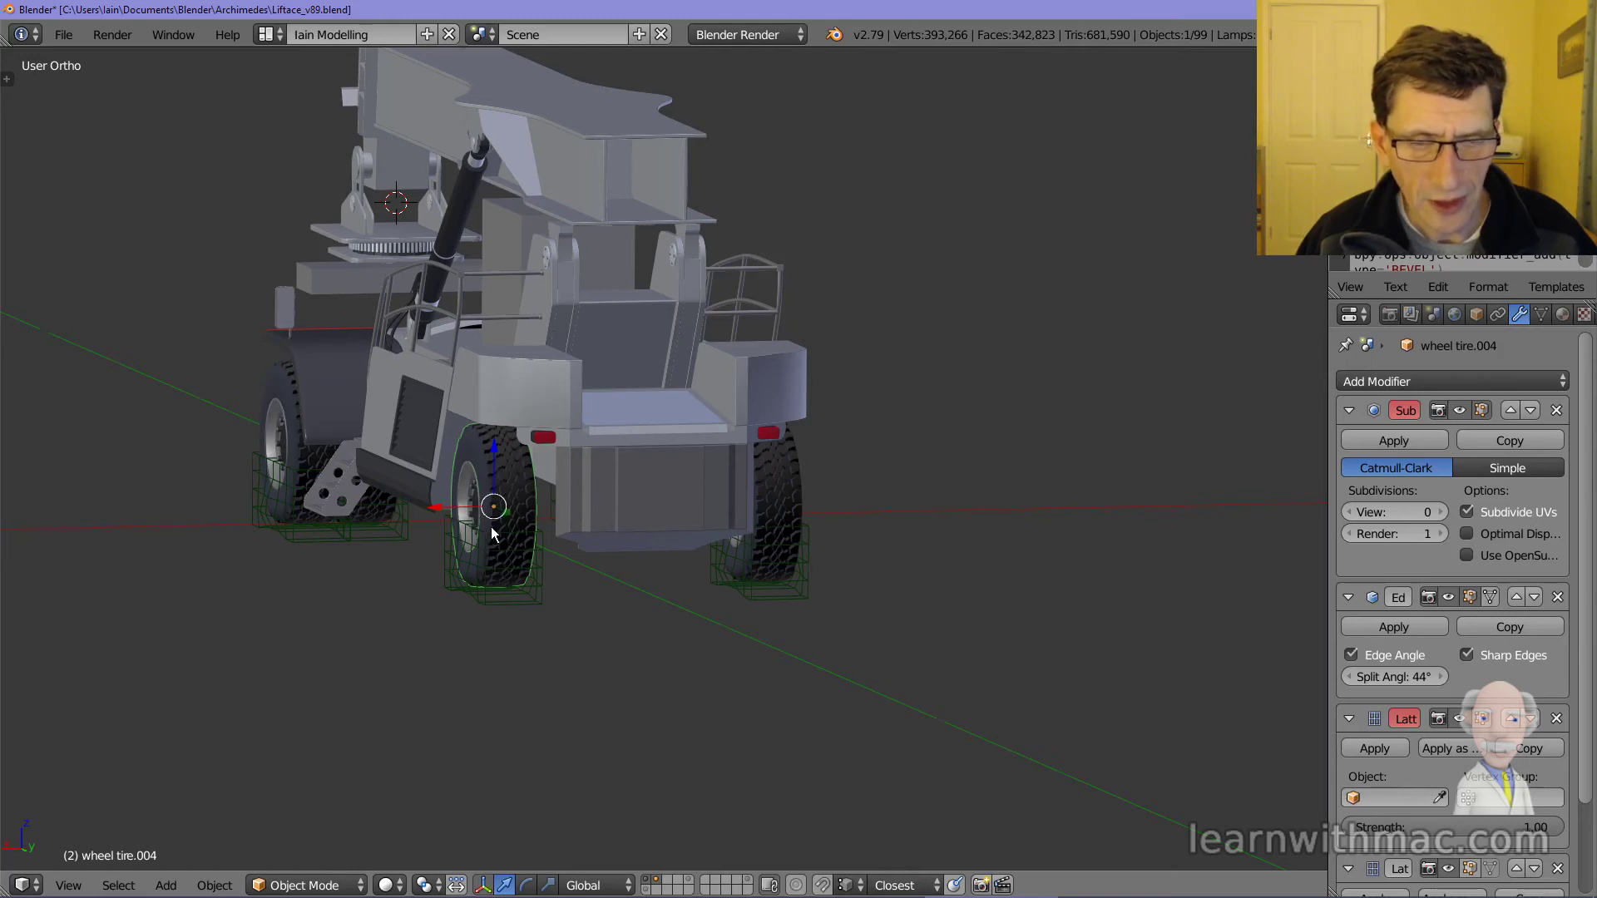
# - Inspect the rear wheels and the chassis from underneath the vehicle
pyautogui.moveTo(490, 527); pyautogui.dragTo(611, 403, button='middle')
pyautogui.moveTo(480, 531); pyautogui.dragTo(604, 398, button='middle')
pyautogui.keyDown('shift'); pyautogui.moveTo(513, 495); pyautogui.dragTo(695, 409, button='middle'); pyautogui.keyUp('shift')
pyautogui.scroll(3, 755, 520)
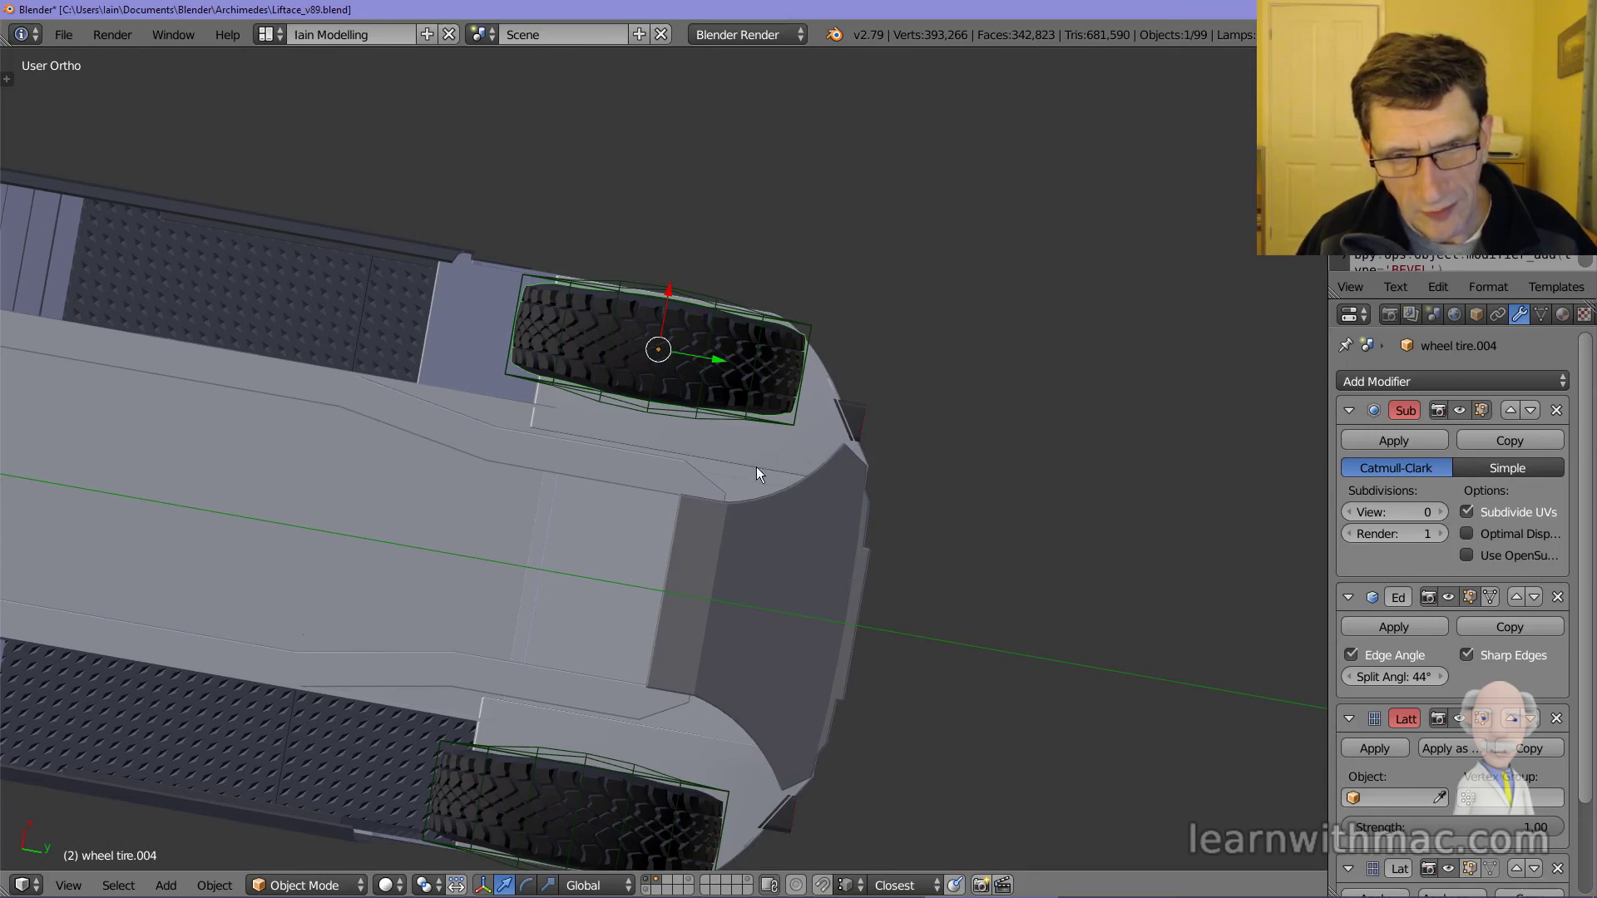
pyautogui.scroll(-3, 757, 474)
pyautogui.press('KP_8')
pyautogui.press('KP_8')
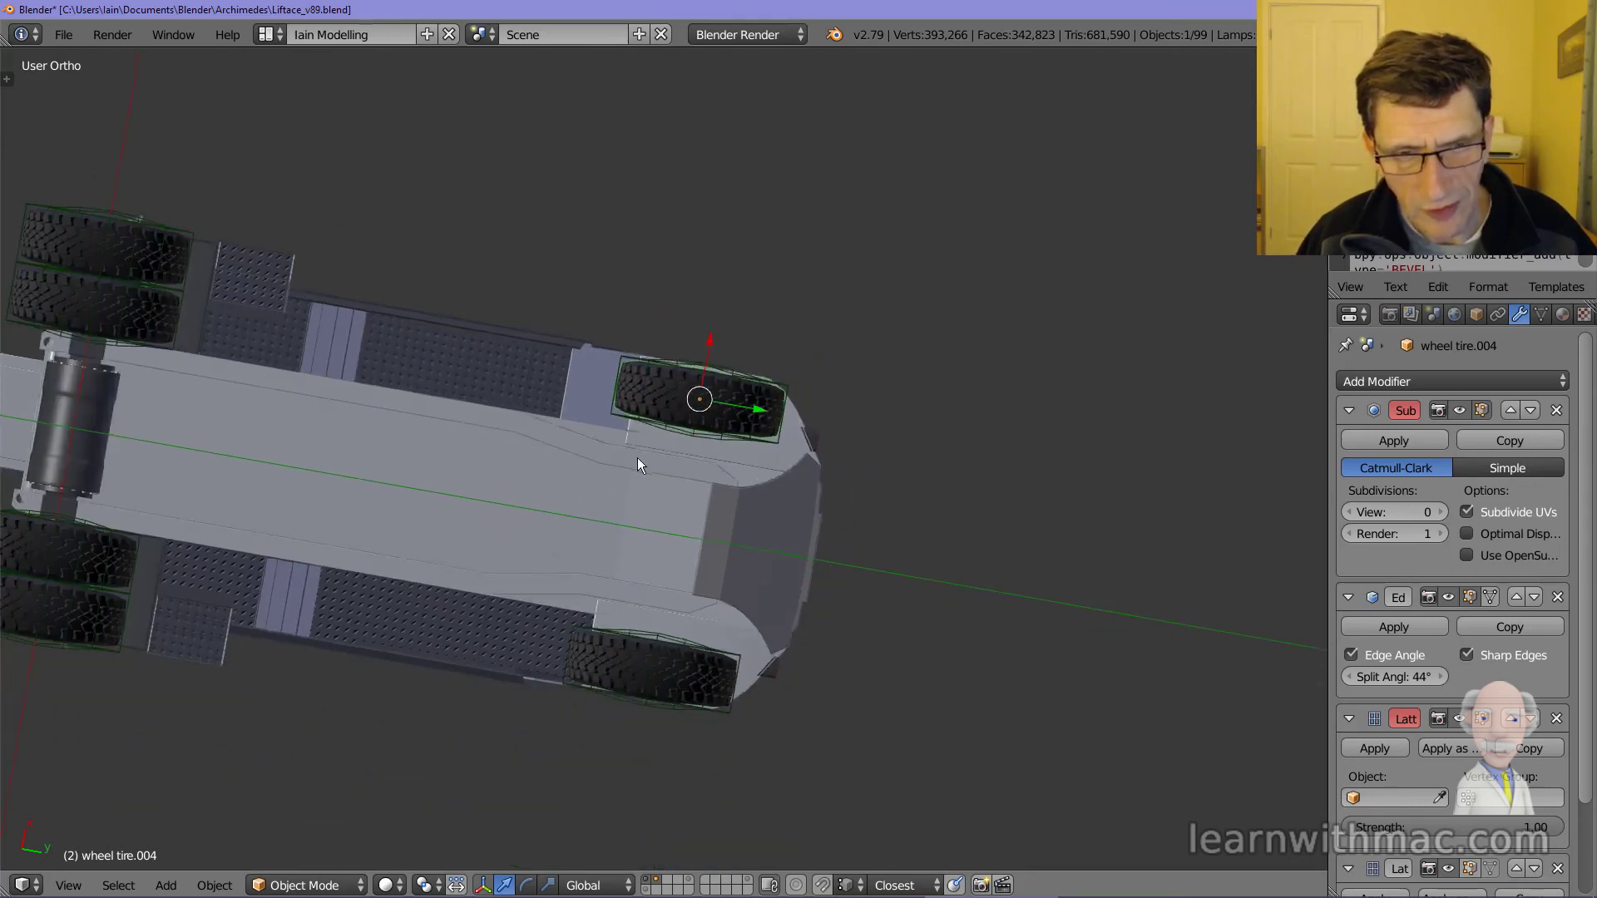
pyautogui.moveTo(641, 460); pyautogui.dragTo(505, 596, button='middle')
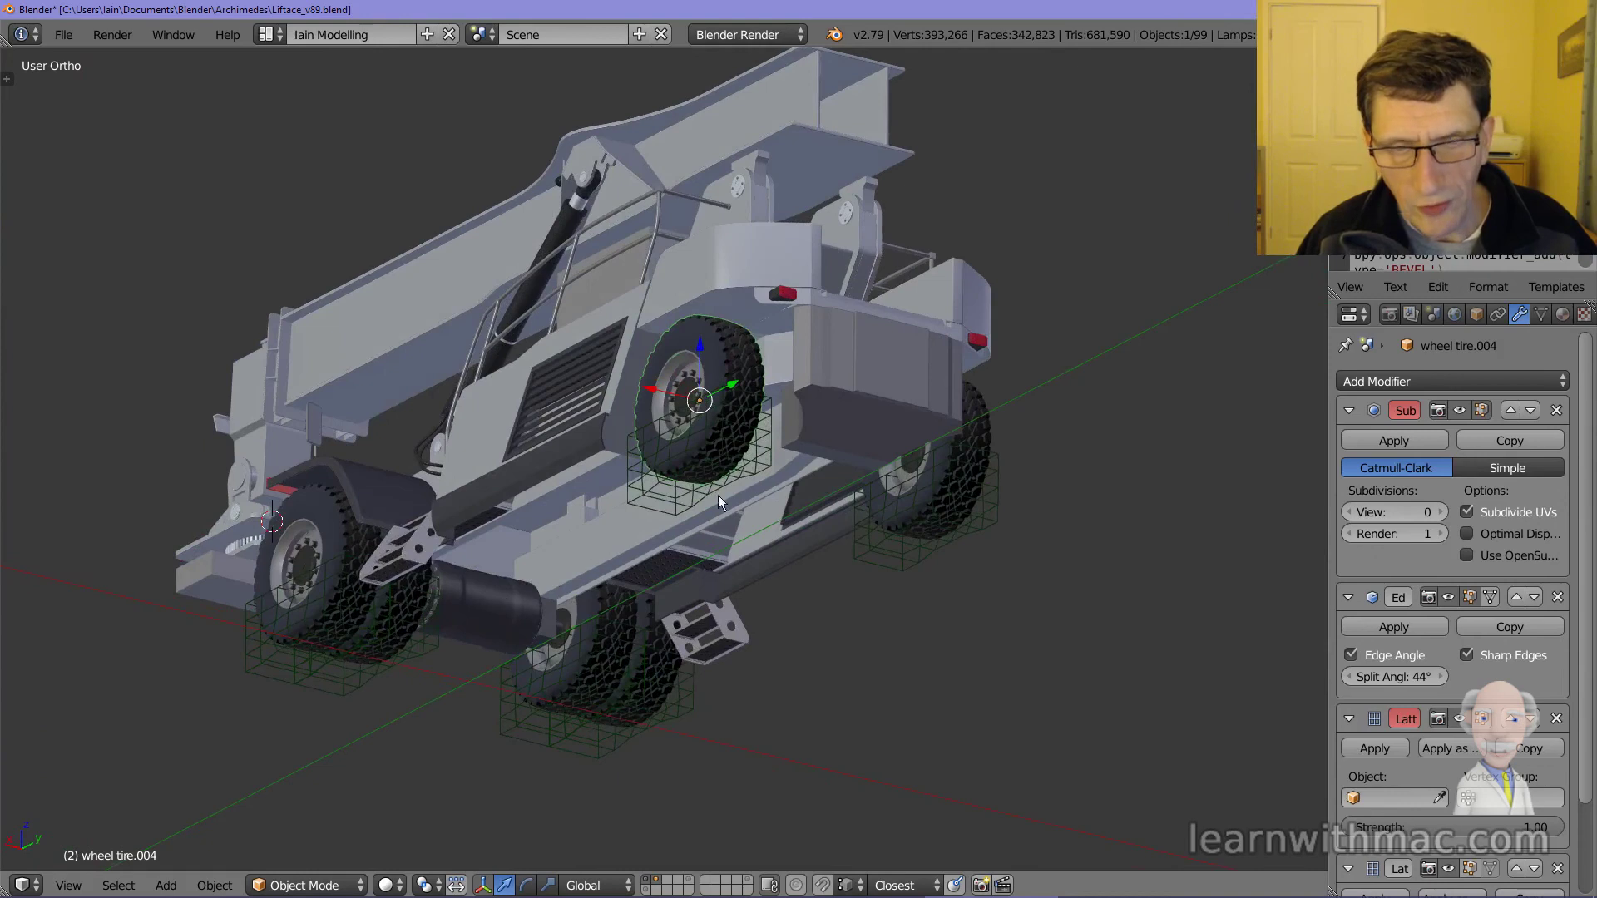
pyautogui.press('KP_6')
pyautogui.press('KP_2')
pyautogui.moveTo(716, 493); pyautogui.dragTo(725, 493, button='middle')
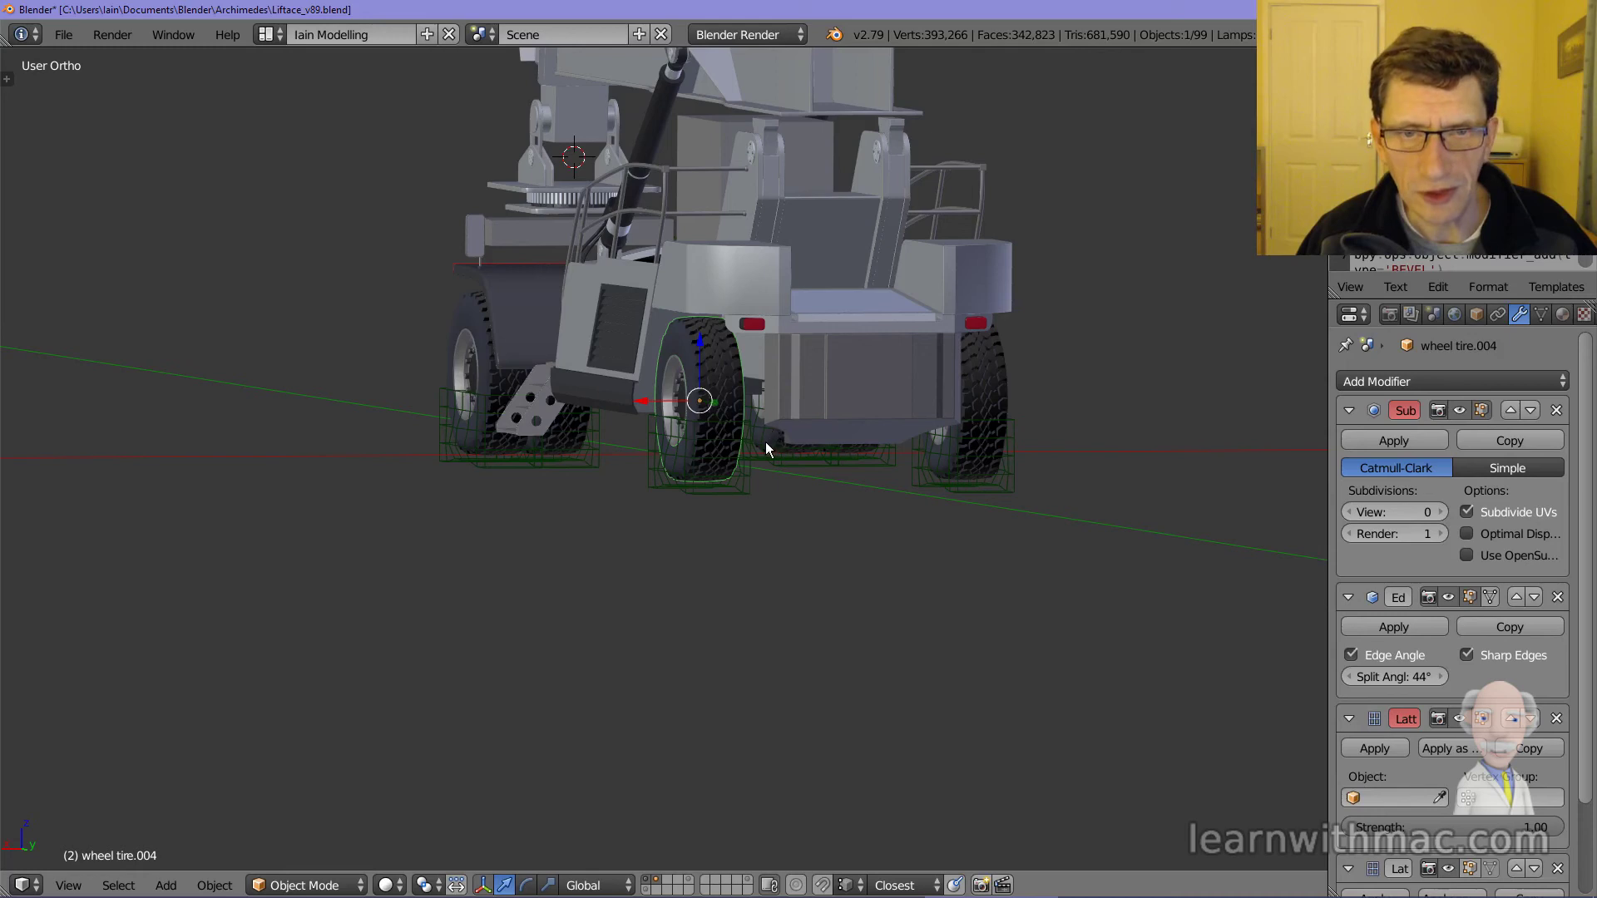
# - Select the plain cab block behind the lifting rams and inspect it from the vehicle's side
pyautogui.keyDown('shift'); pyautogui.moveTo(762, 445); pyautogui.dragTo(661, 594, button='middle'); pyautogui.keyUp('shift')
pyautogui.moveTo(562, 517); pyautogui.dragTo(704, 476, button='middle')
pyautogui.scroll(-3, 674, 540)
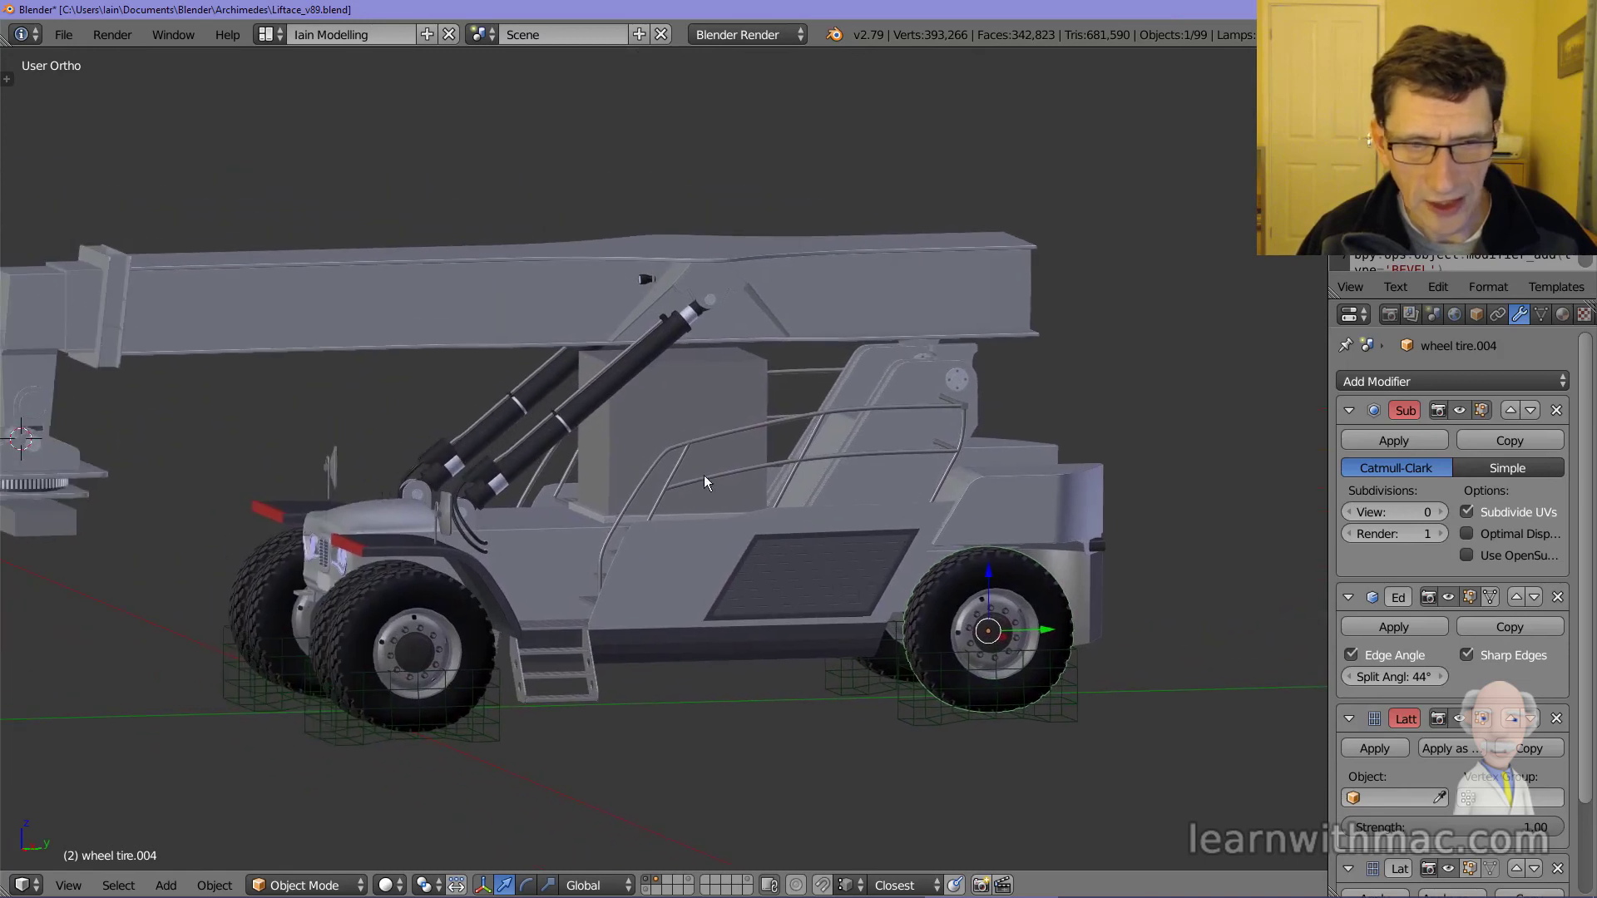
pyautogui.scroll(5, 703, 475)
pyautogui.rightClick(654, 484)
pyautogui.moveTo(682, 535); pyautogui.dragTo(770, 543, button='middle')
pyautogui.scroll(3, 787, 546)
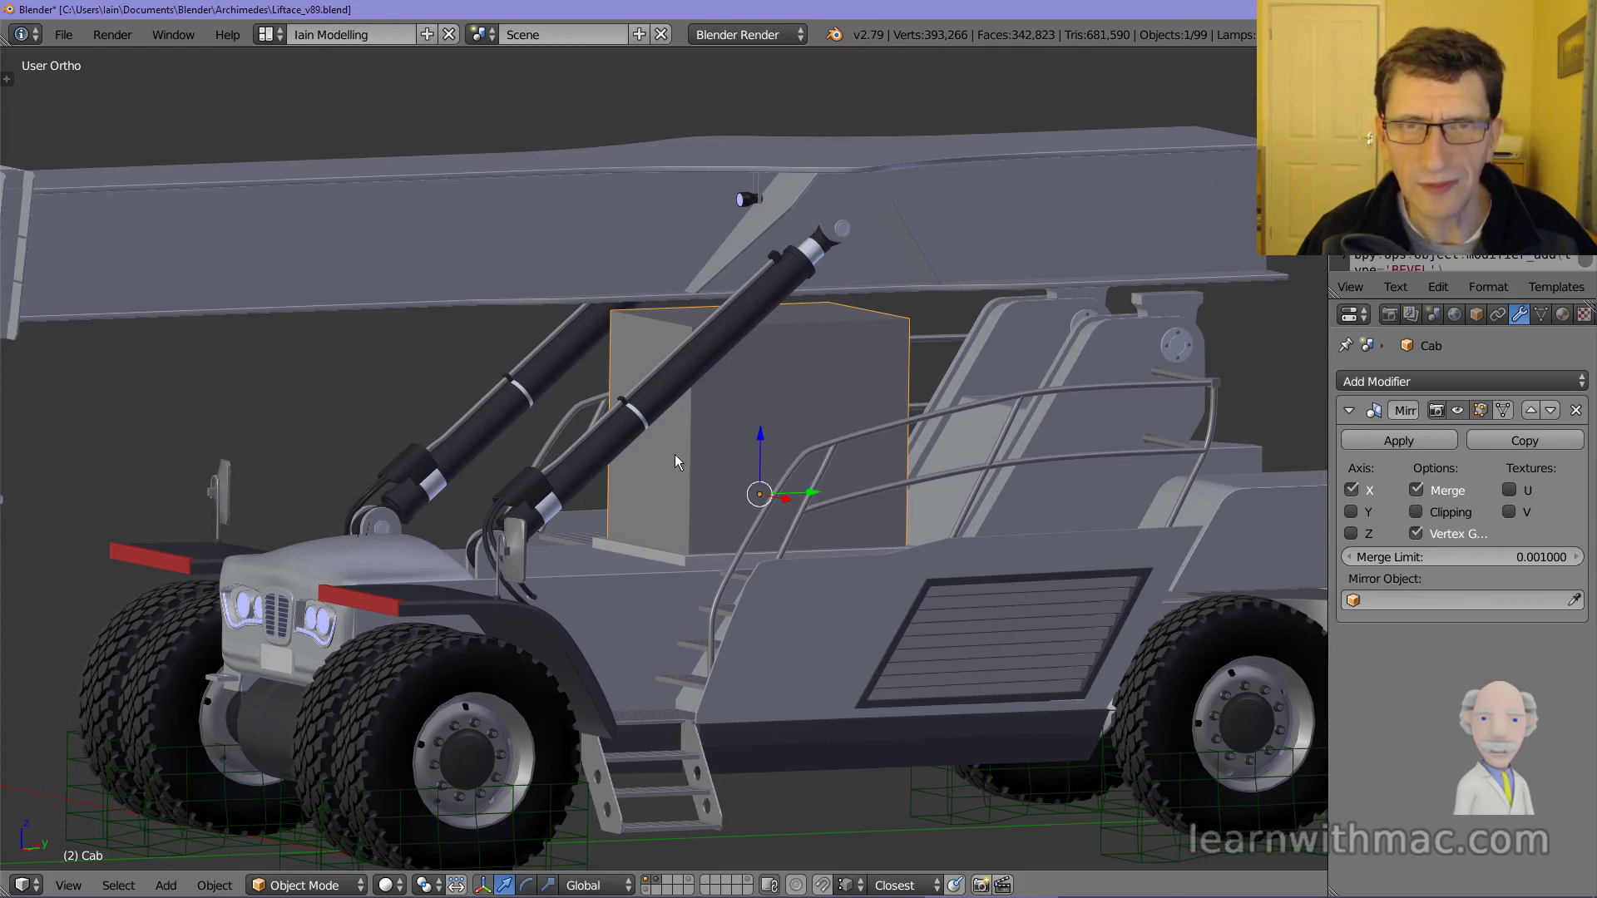
# - View the cab block in the context of the whole vehicle from the side and front corner
pyautogui.scroll(-3, 689, 469)
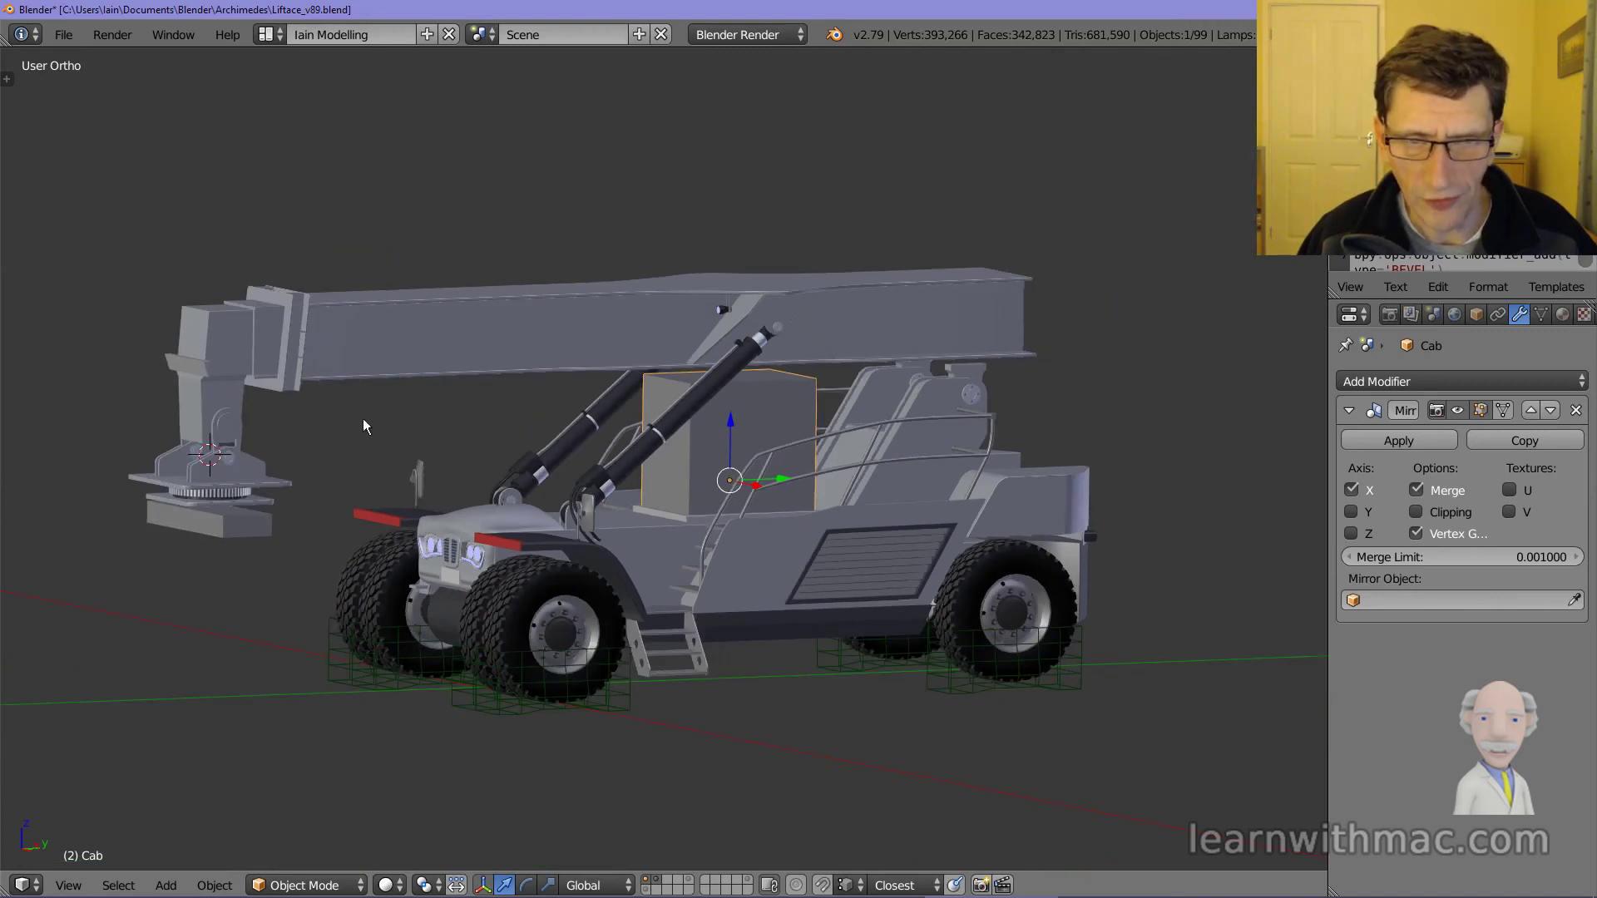
pyautogui.scroll(3, 729, 441)
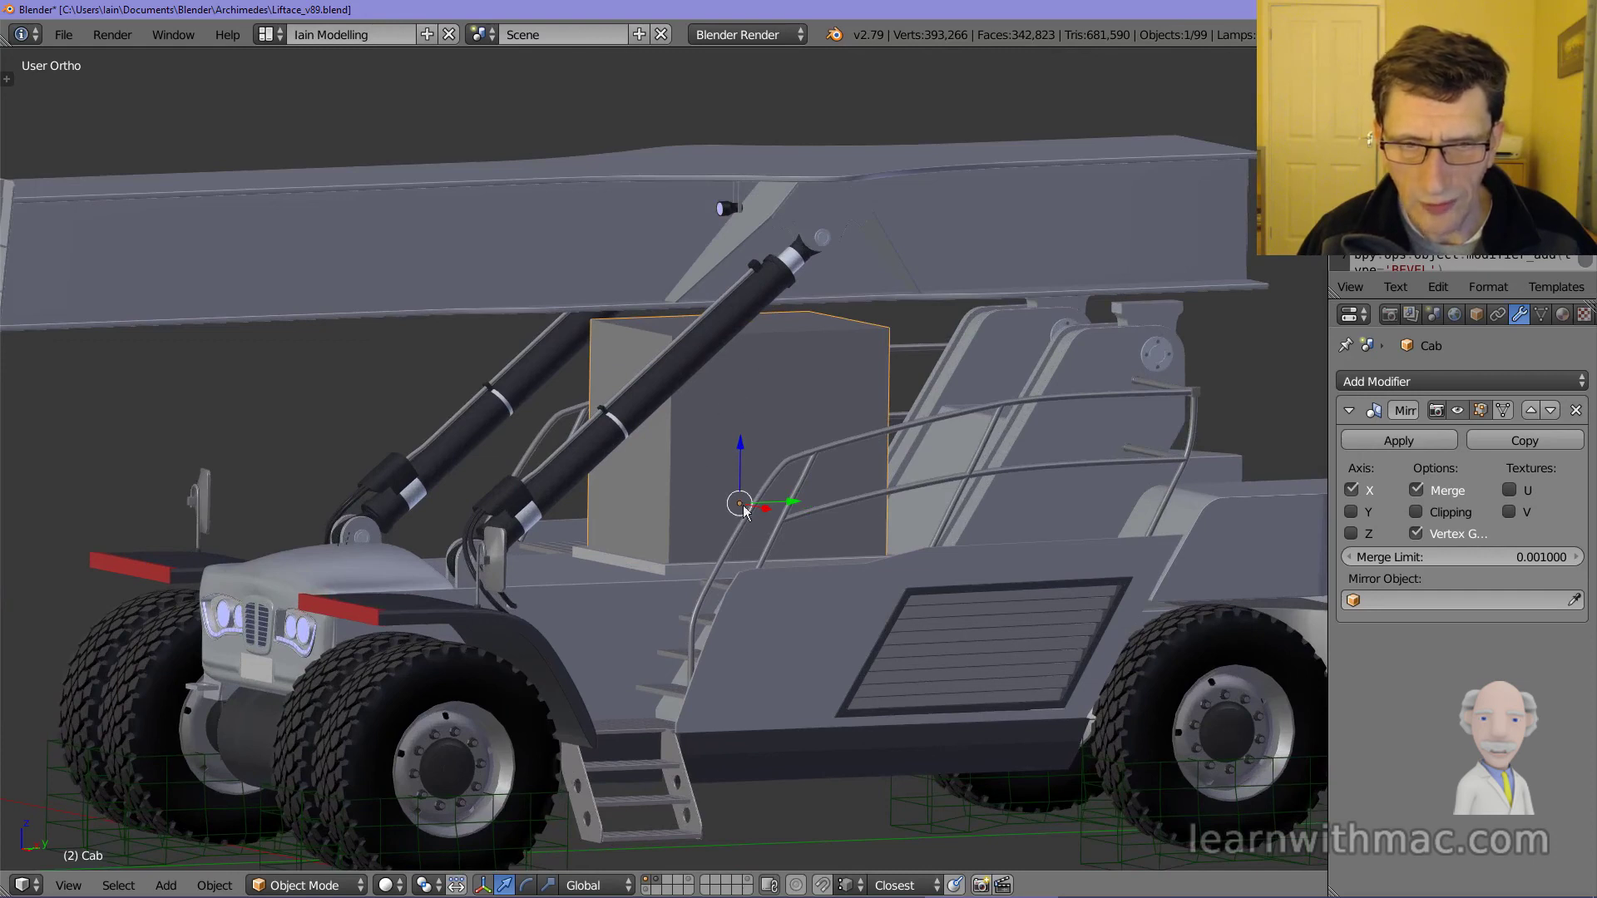
pyautogui.scroll(-2, 746, 532)
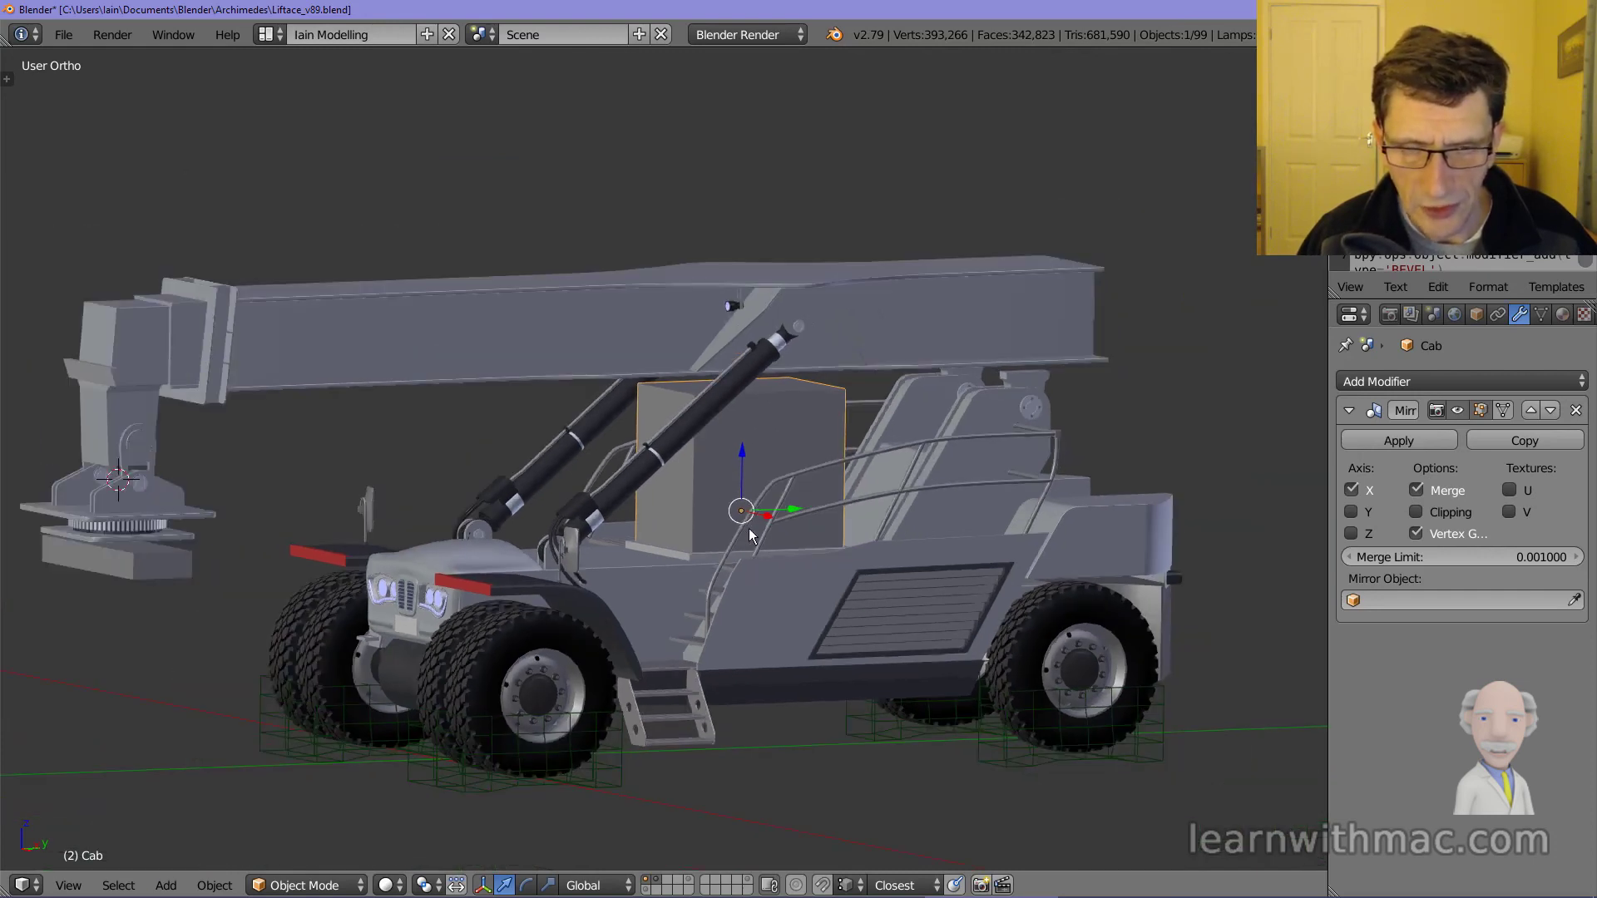
pyautogui.moveTo(782, 549); pyautogui.dragTo(825, 556, button='middle')
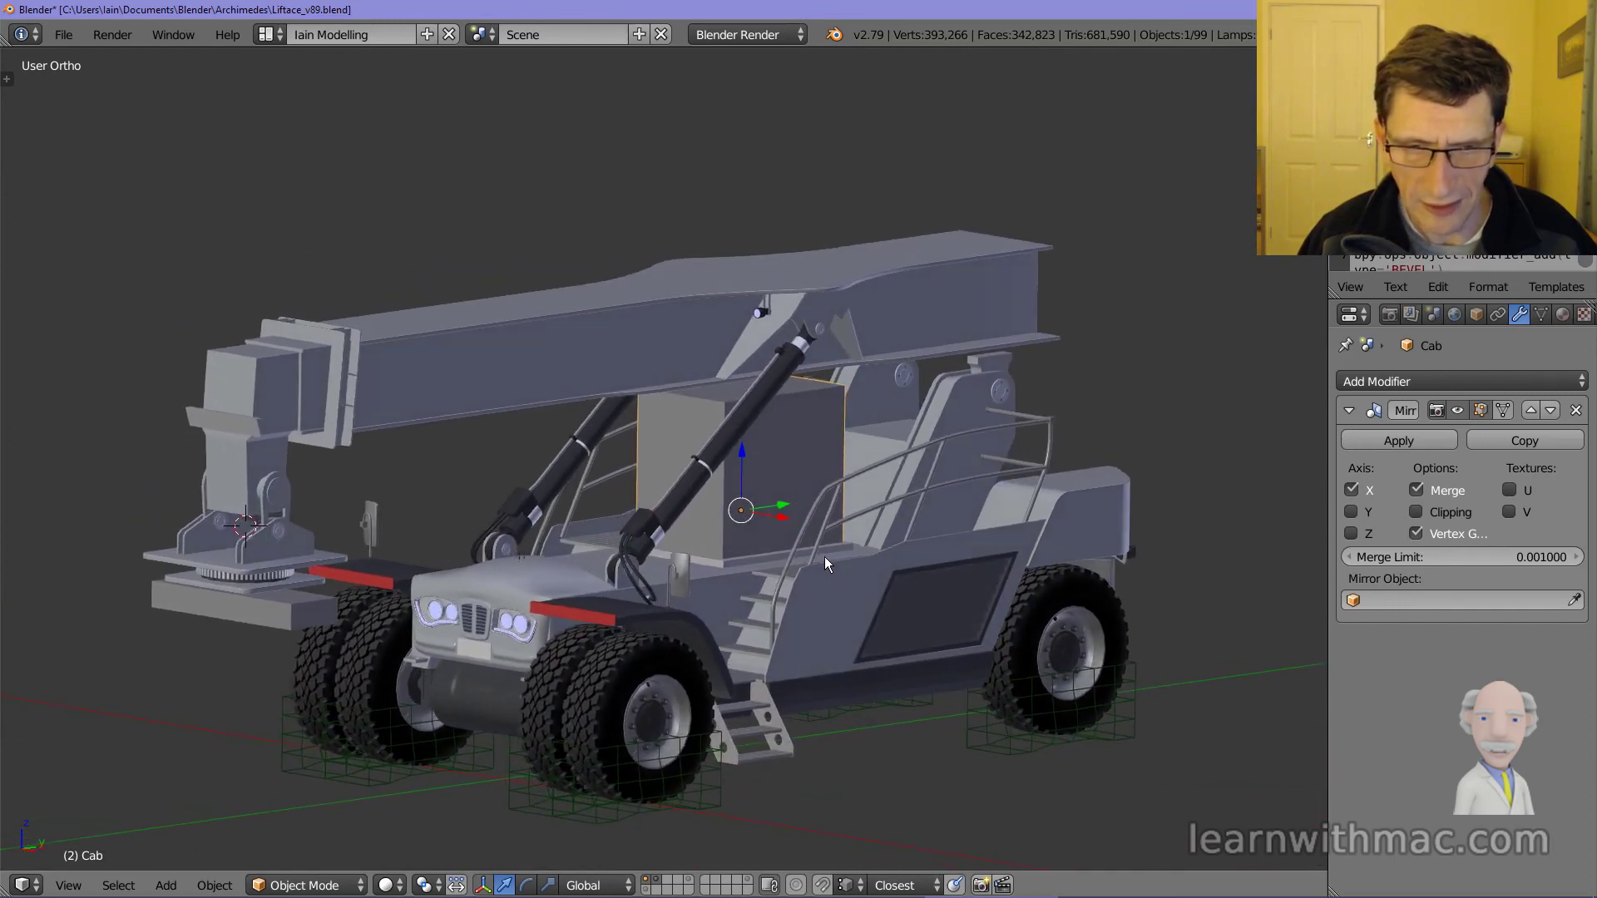
pyautogui.moveTo(507, 583); pyautogui.dragTo(515, 604, button='middle')
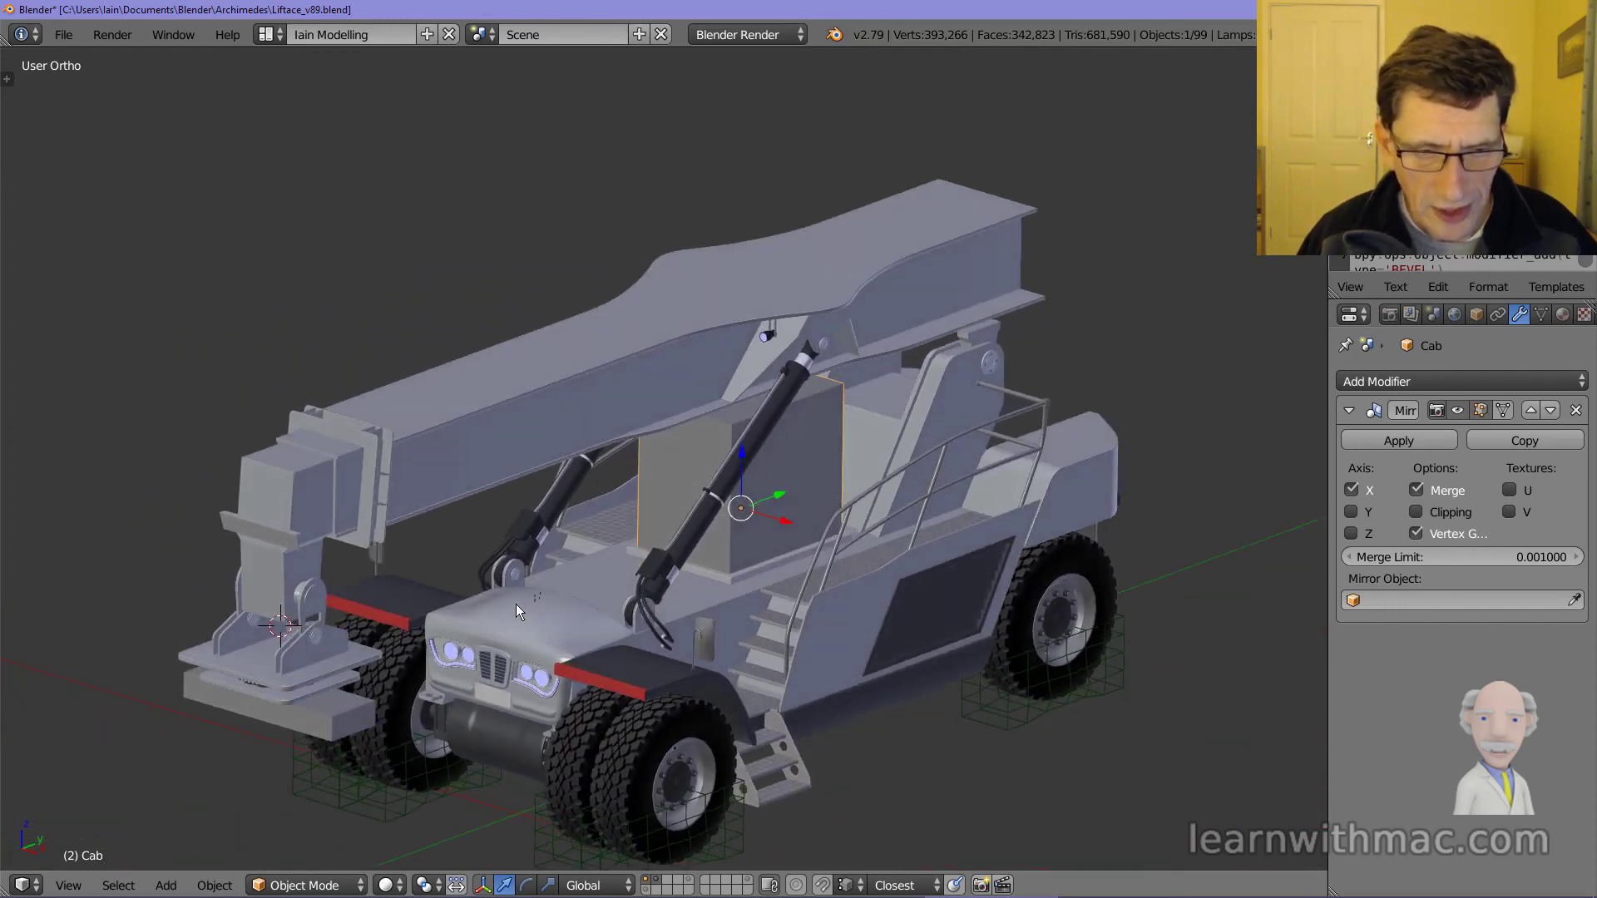
# - Select the front fascia and inspect its curved bonnet, grille and headlights up close
pyautogui.rightClick(523, 626)
pyautogui.scroll(4, 524, 627)
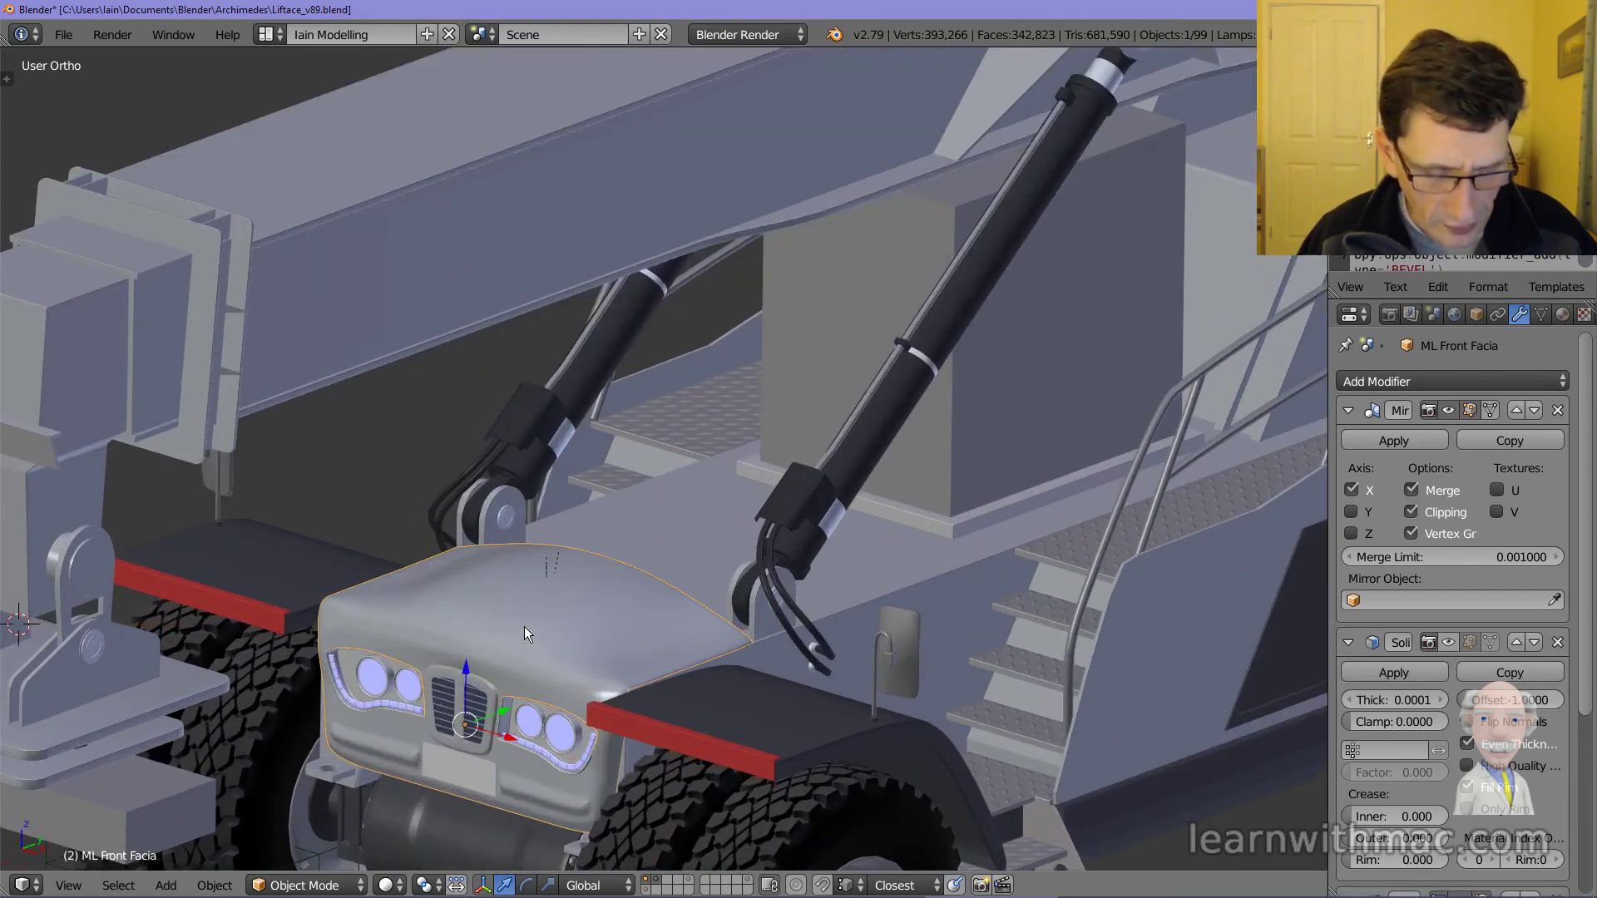
pyautogui.moveTo(524, 626); pyautogui.dragTo(606, 565, button='middle')
pyautogui.scroll(3, 619, 553)
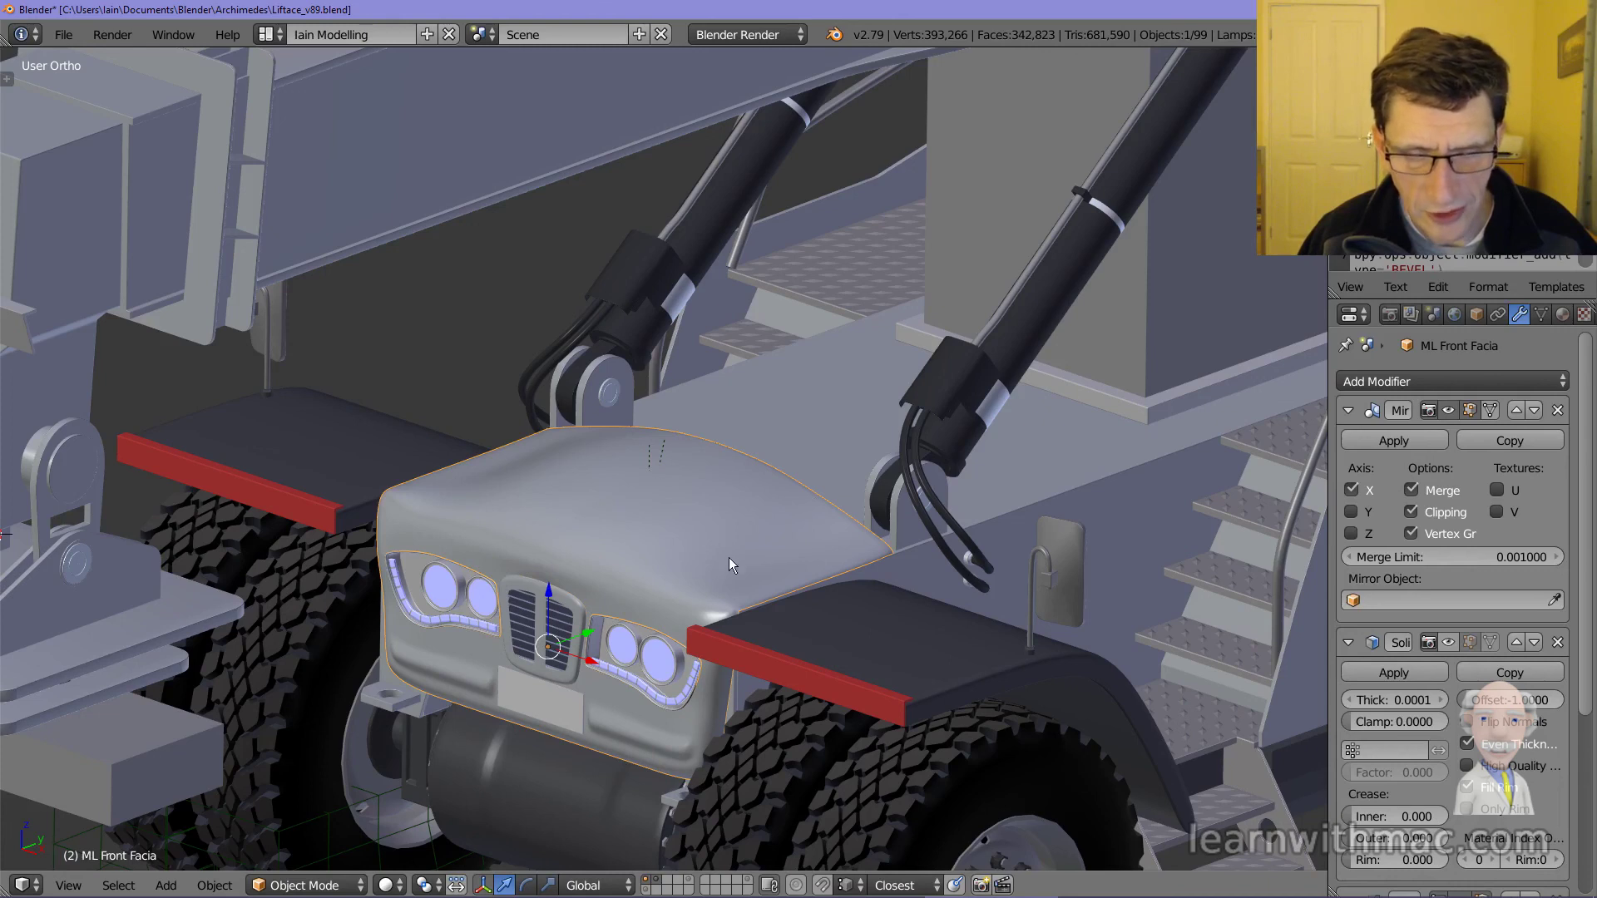
pyautogui.scroll(-5, 730, 568)
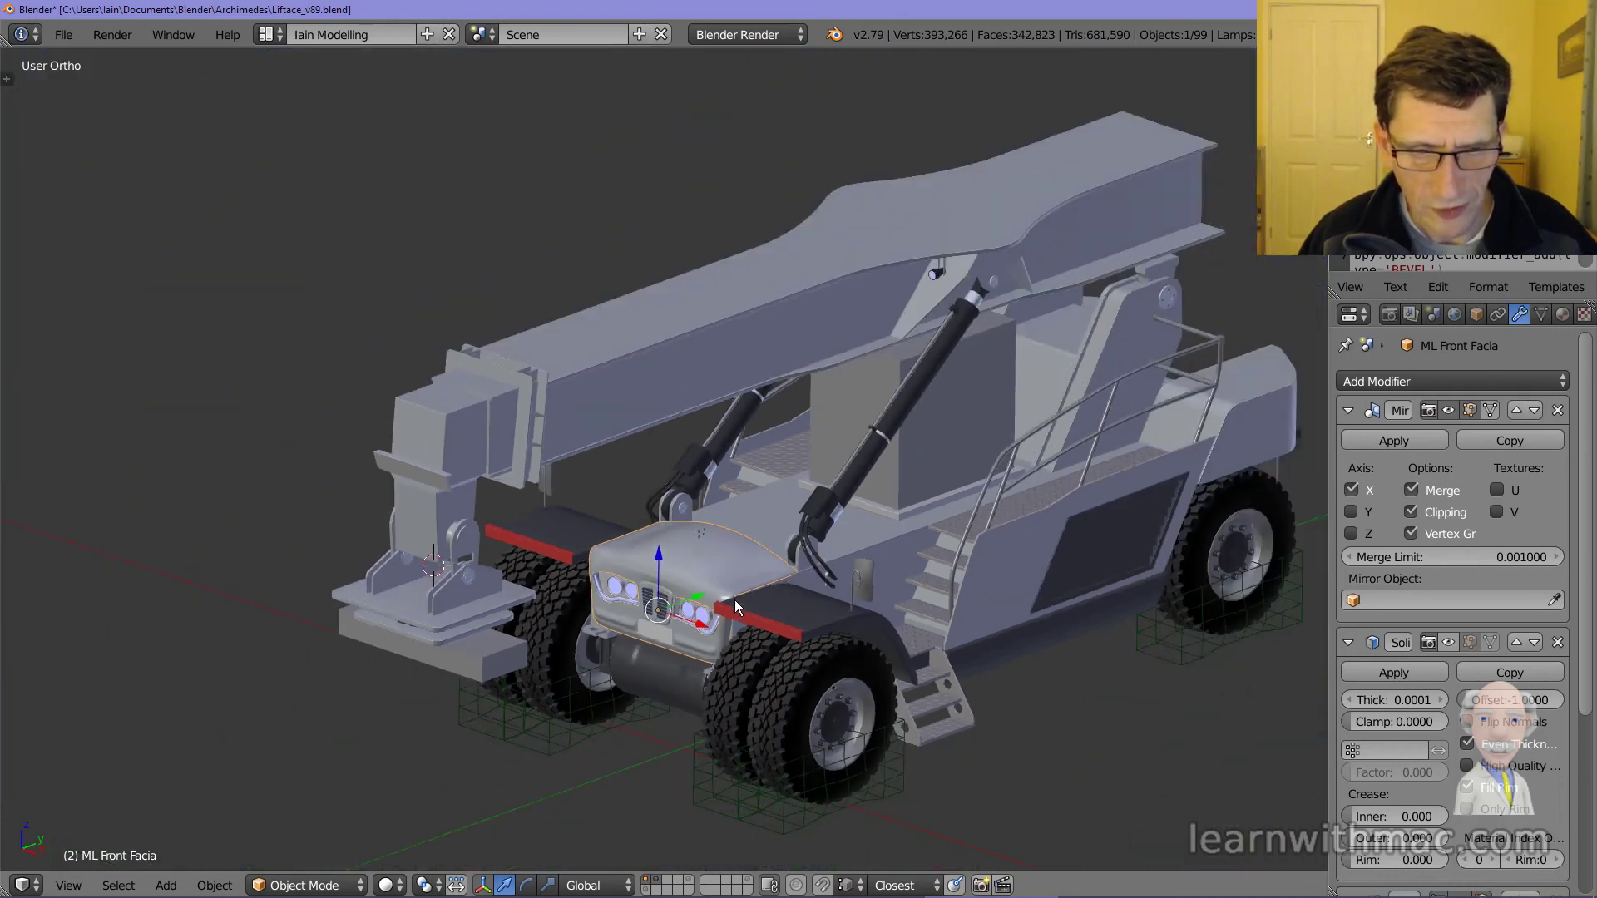
# - Deselect everything and view the complete crane vehicle from its side and front corner
pyautogui.keyDown('shift'); pyautogui.moveTo(739, 606); pyautogui.dragTo(791, 423, button='middle'); pyautogui.keyUp('shift')
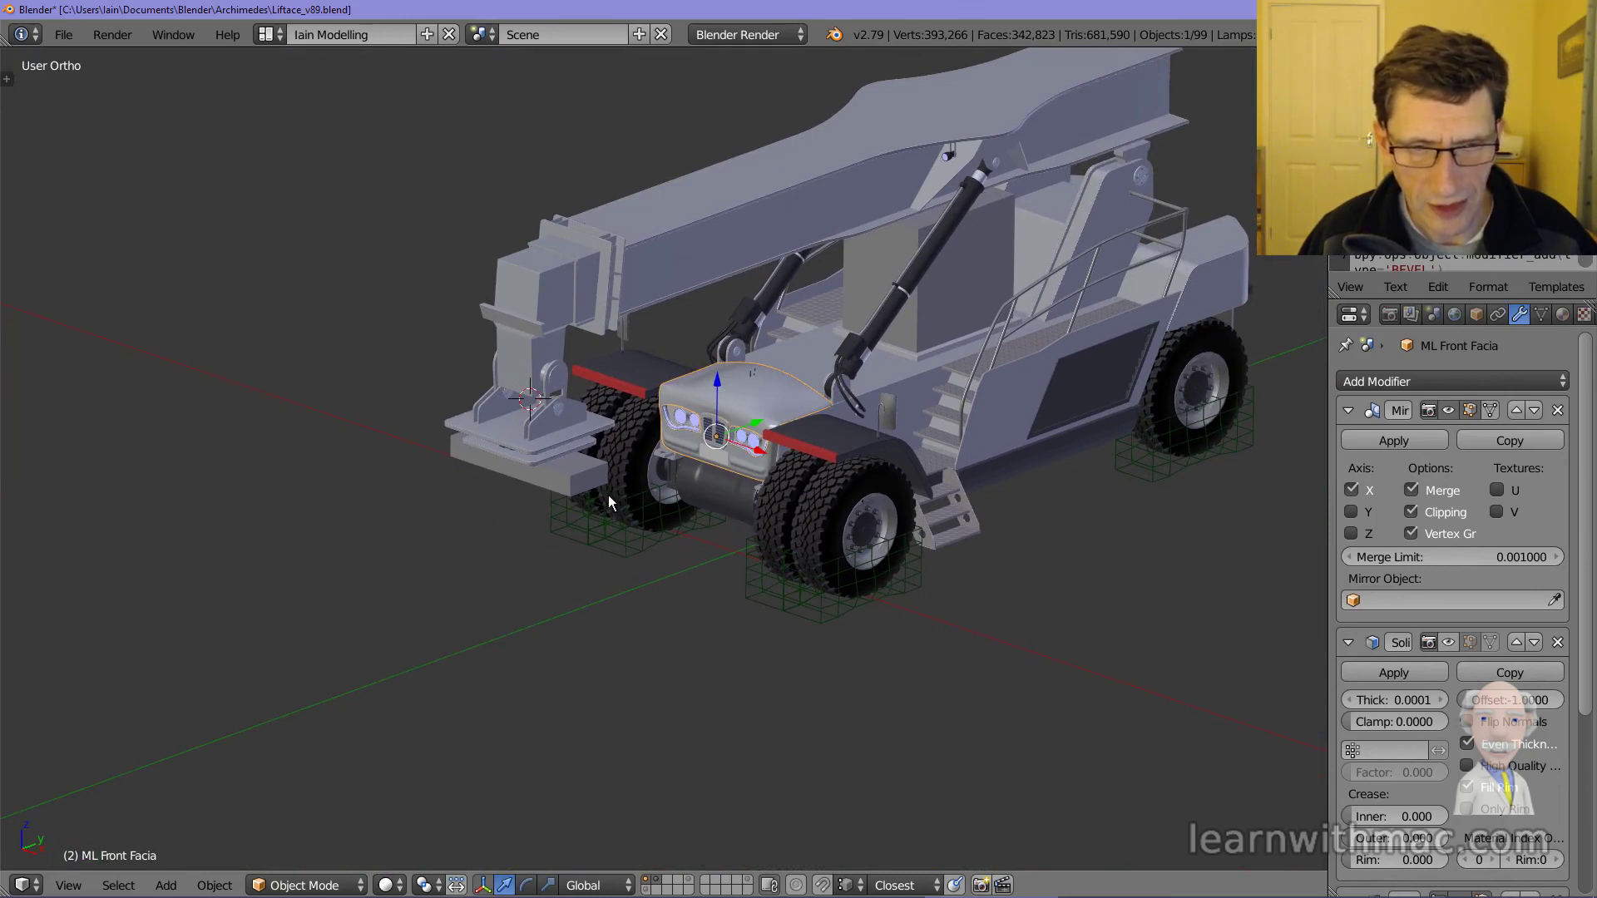
pyautogui.moveTo(607, 496); pyautogui.dragTo(552, 469, button='middle')
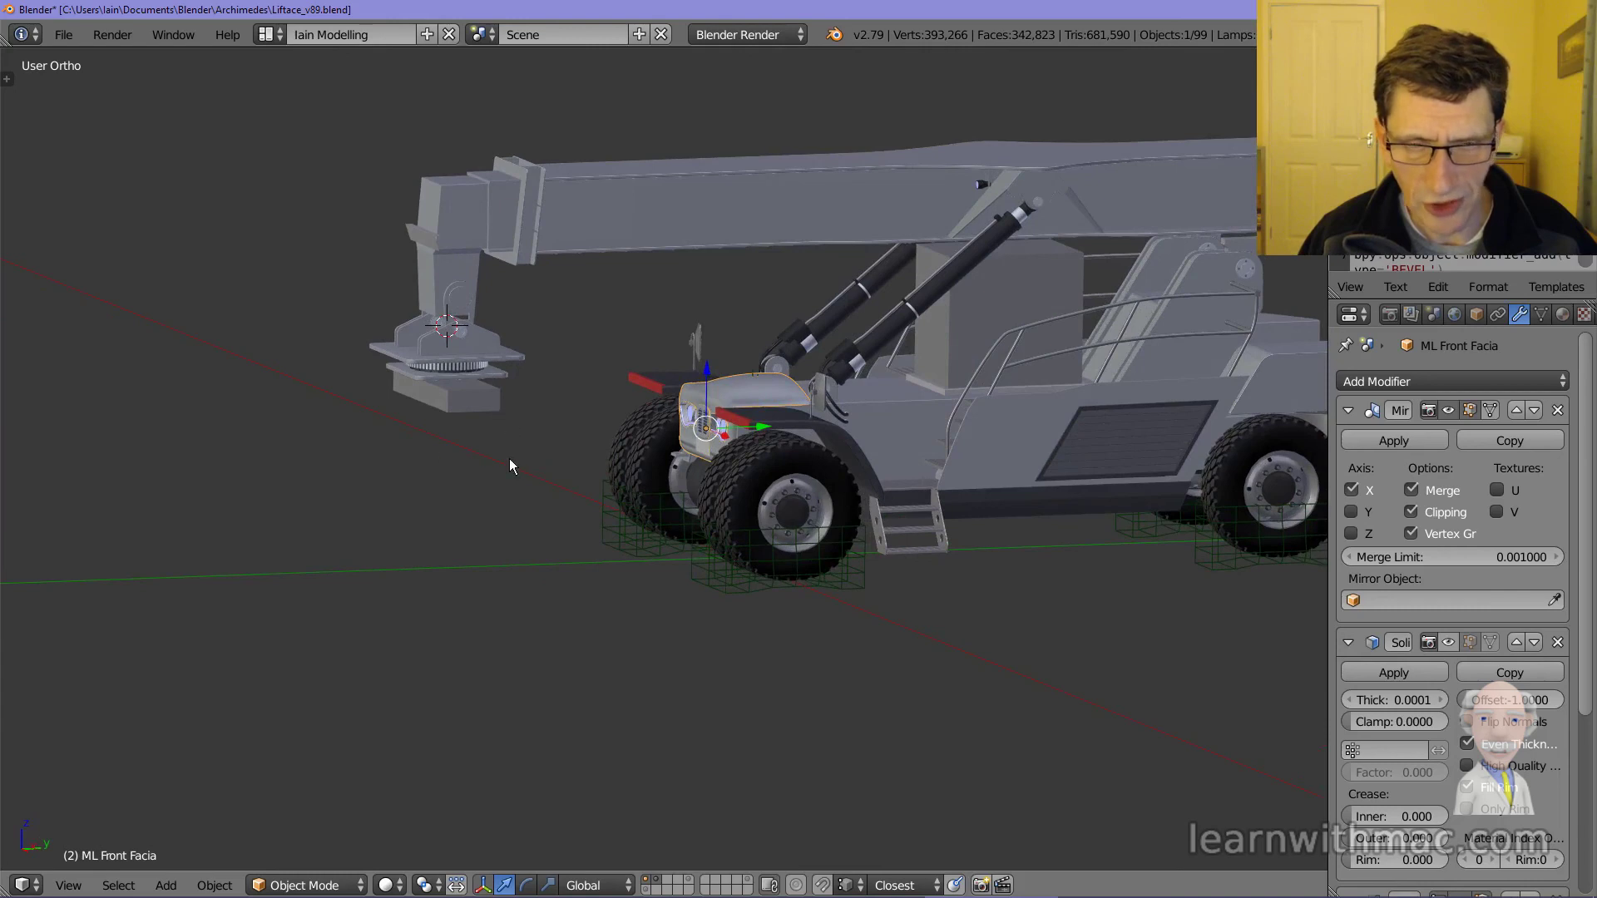
pyautogui.press('a')
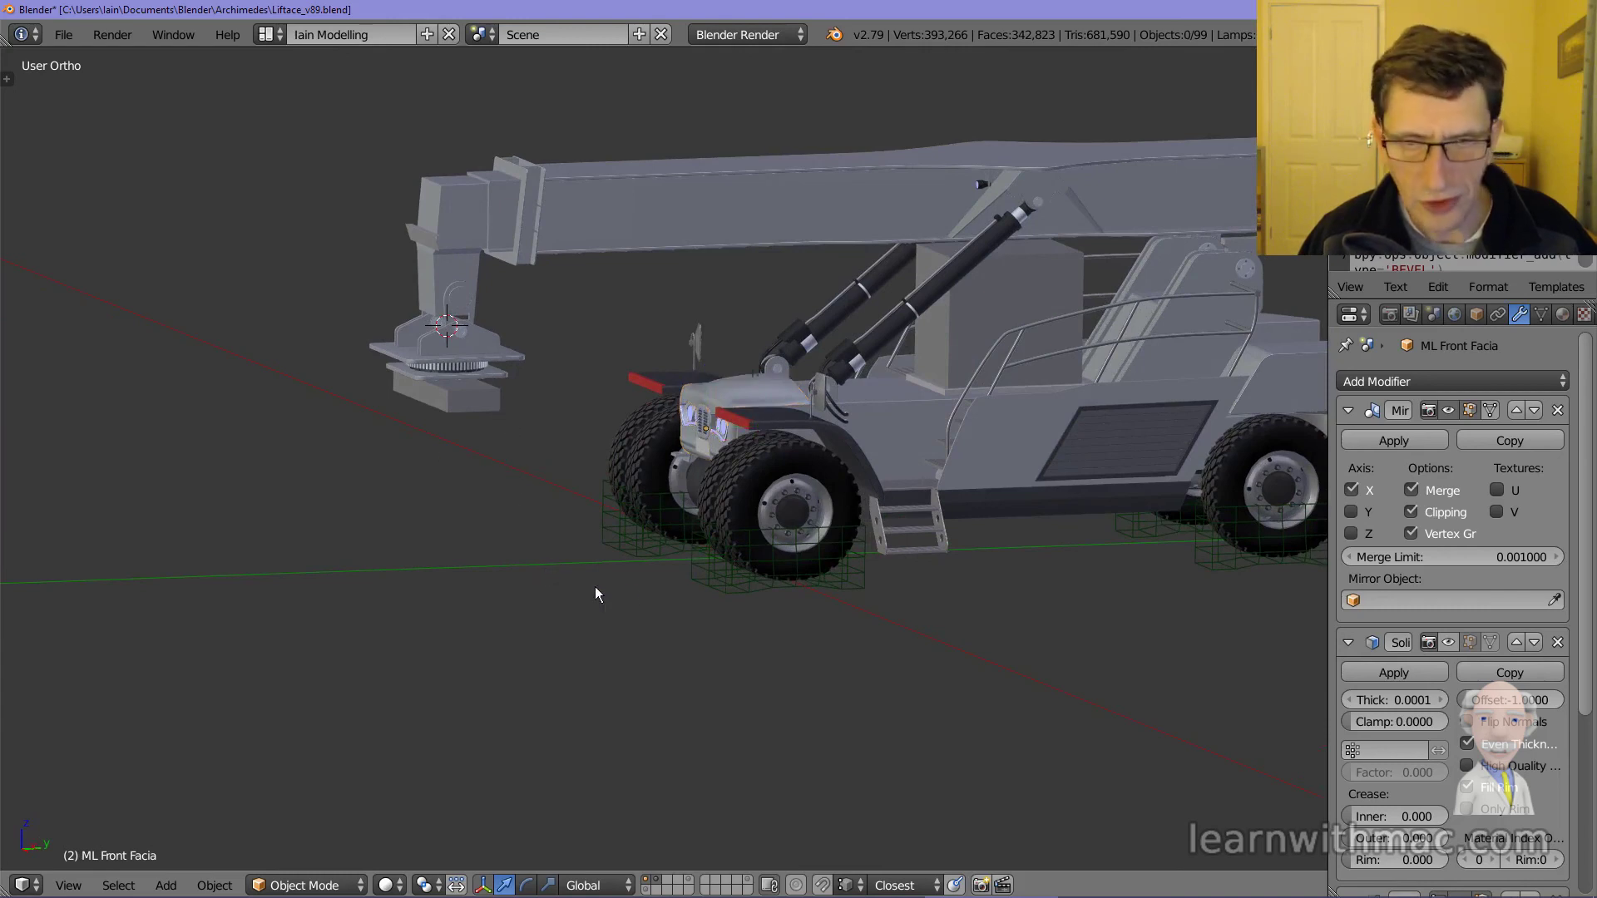
pyautogui.scroll(-1, 615, 587)
pyautogui.keyDown('shift'); pyautogui.moveTo(657, 585); pyautogui.dragTo(533, 641, button='middle'); pyautogui.keyUp('shift')
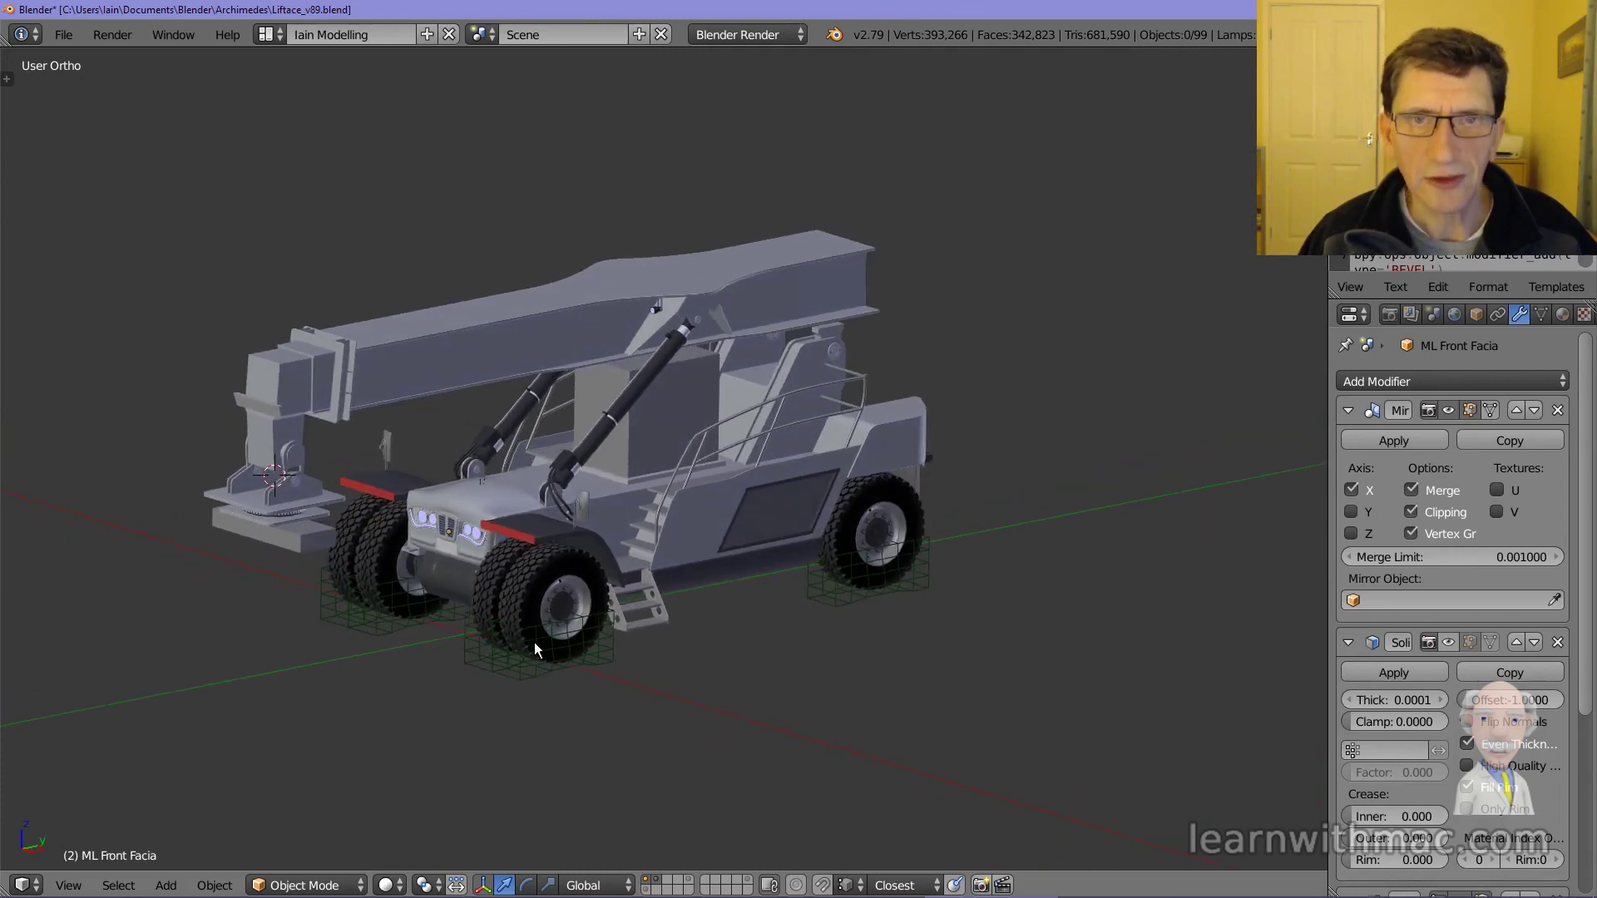